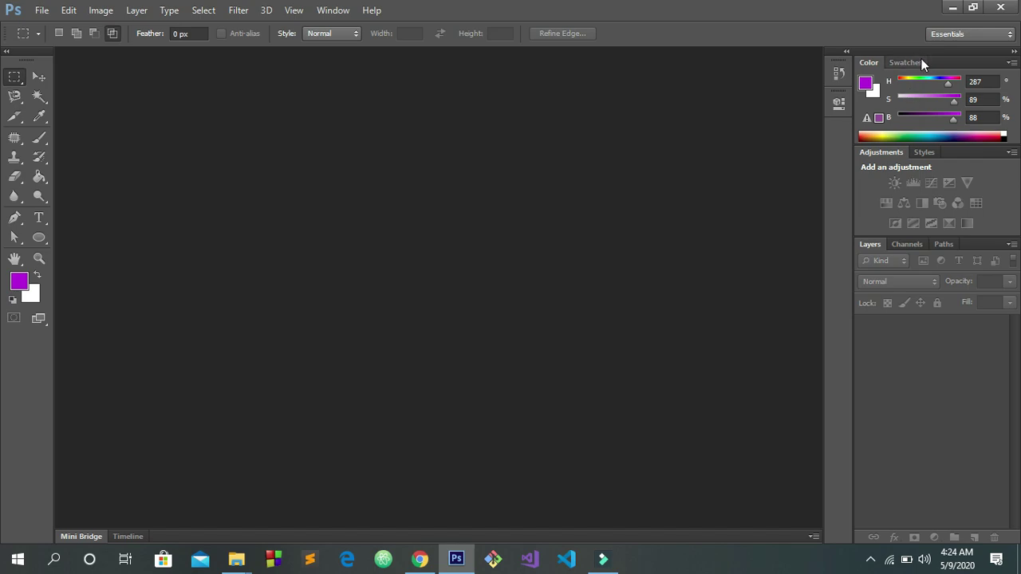
# Undock Swatches, Color and Styles into one floating group, then enlarge the group and move it beside the docked panels.
pyautogui.moveTo(910, 62); pyautogui.dragTo(551, 126)
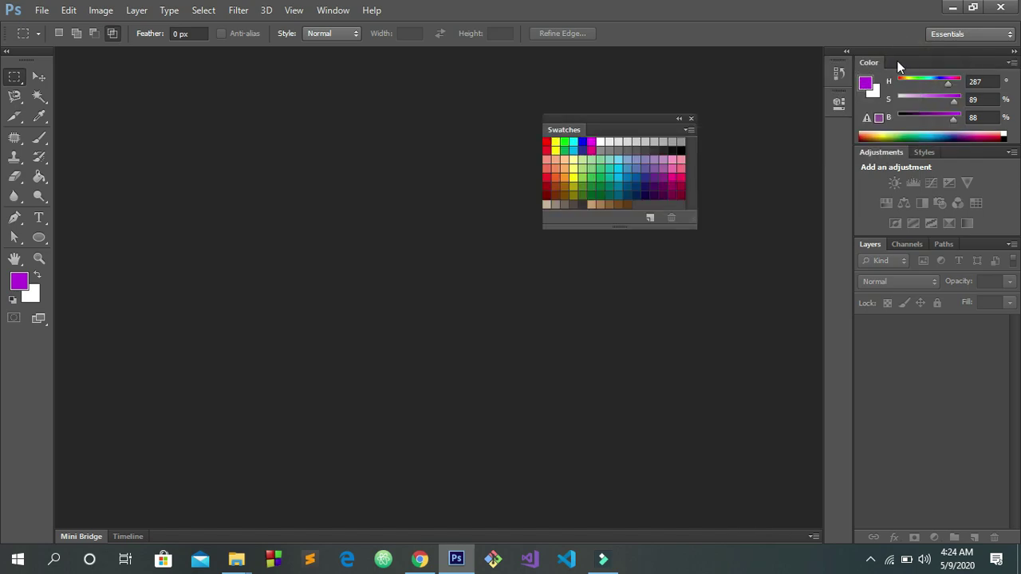
pyautogui.moveTo(869, 63); pyautogui.dragTo(585, 133)
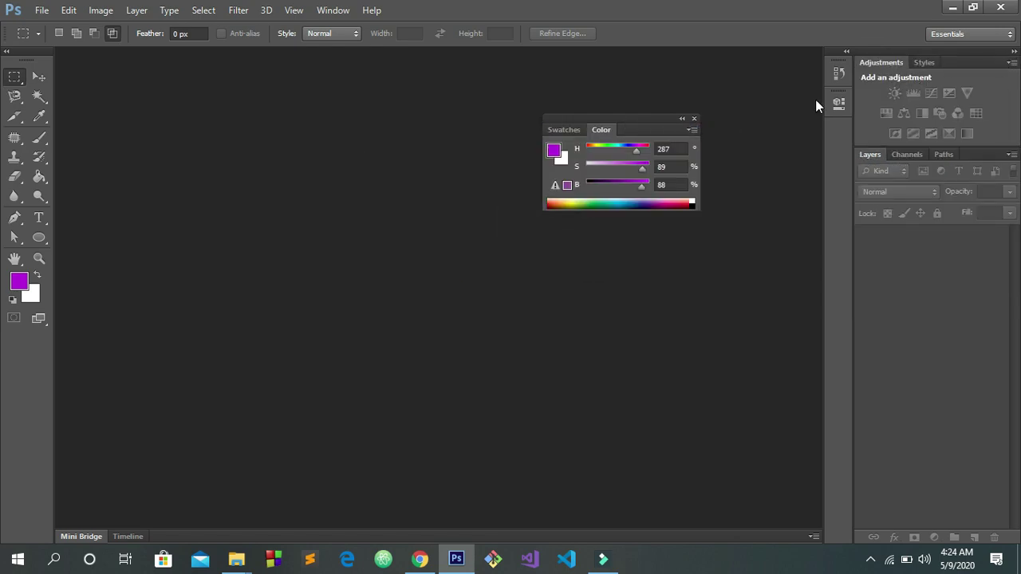
pyautogui.moveTo(644, 125); pyautogui.dragTo(562, 87)
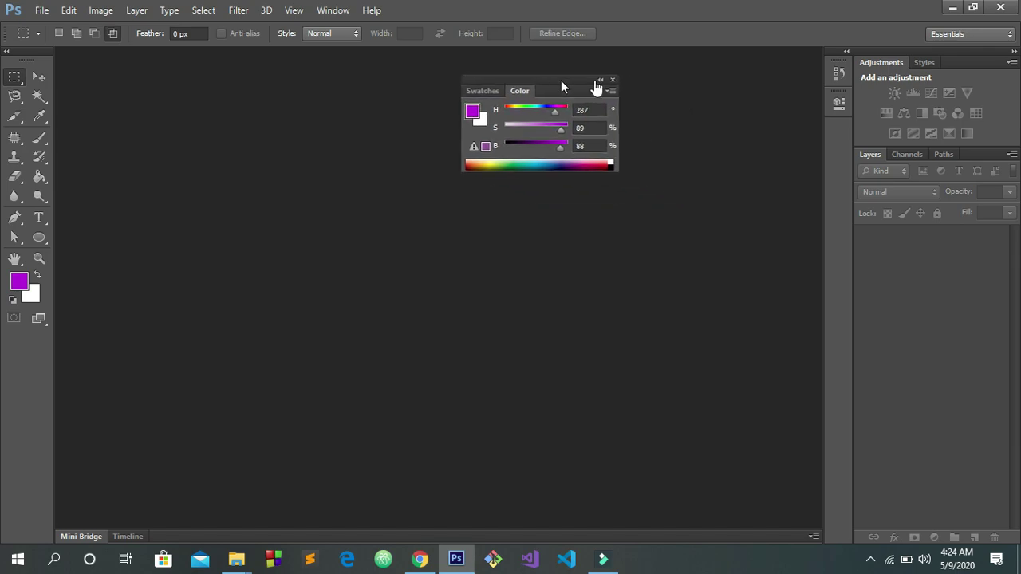
pyautogui.moveTo(925, 61); pyautogui.dragTo(560, 89)
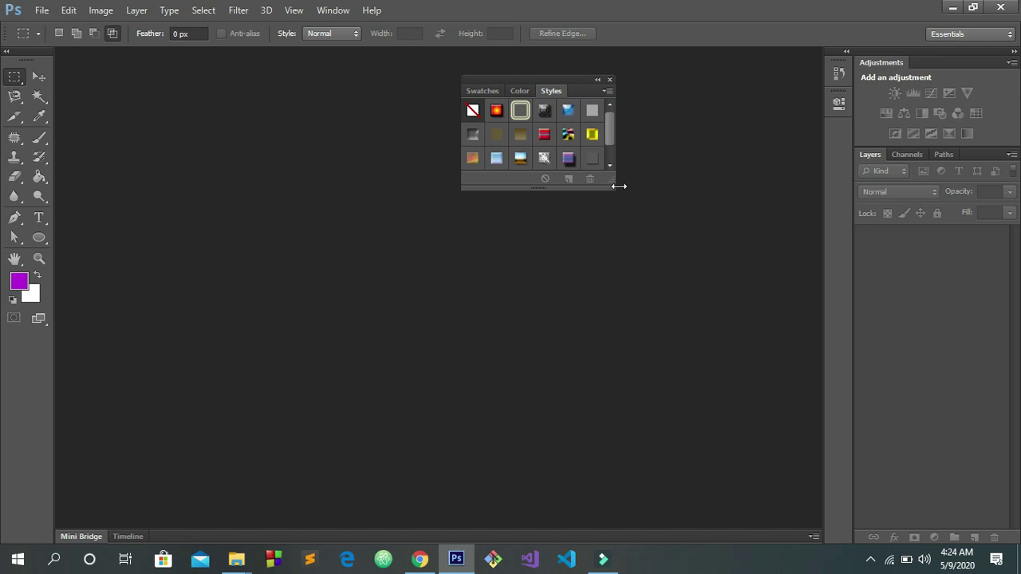
pyautogui.moveTo(616, 187); pyautogui.dragTo(685, 322)
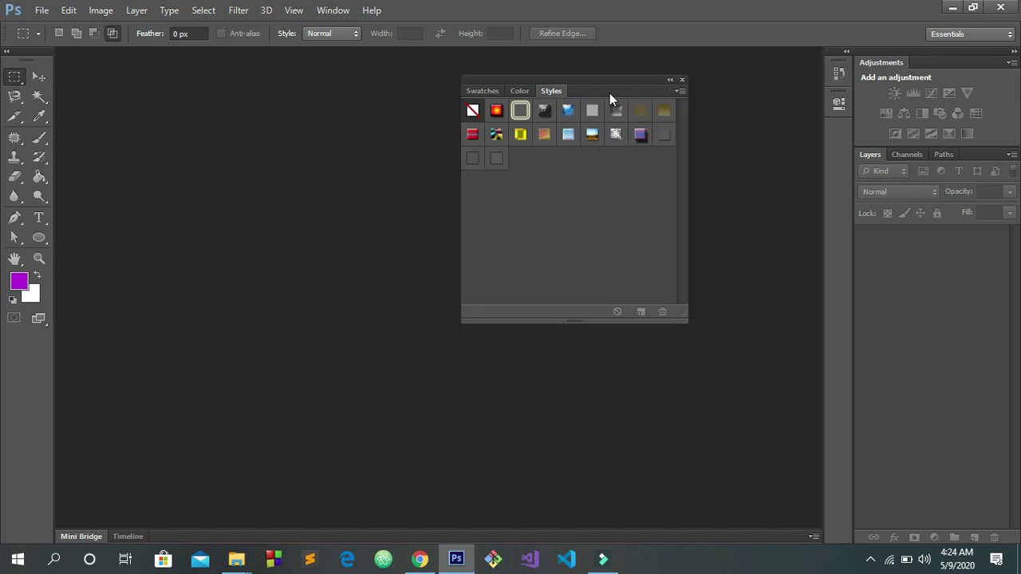
pyautogui.moveTo(611, 83); pyautogui.dragTo(725, 84)
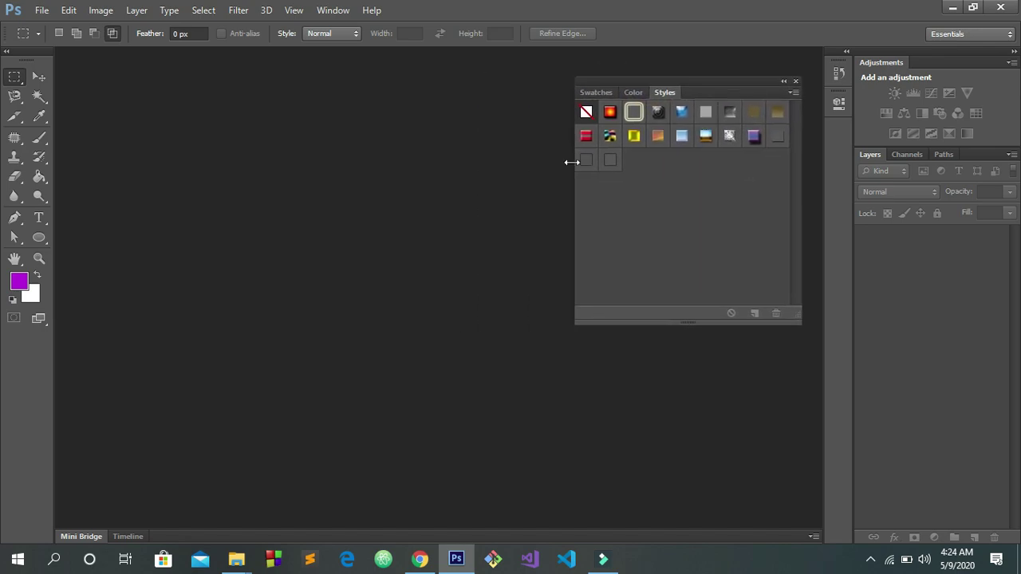
# Detach the Tools and Adjustments panels from their docks and close both of them.
pyautogui.moveTo(23, 53); pyautogui.dragTo(252, 145)
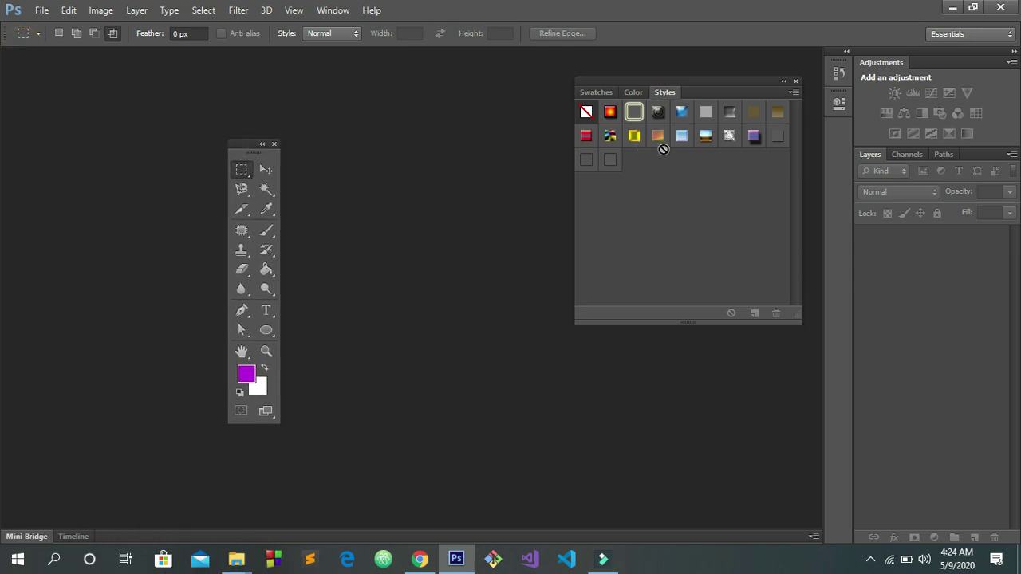
pyautogui.moveTo(893, 62); pyautogui.dragTo(395, 138)
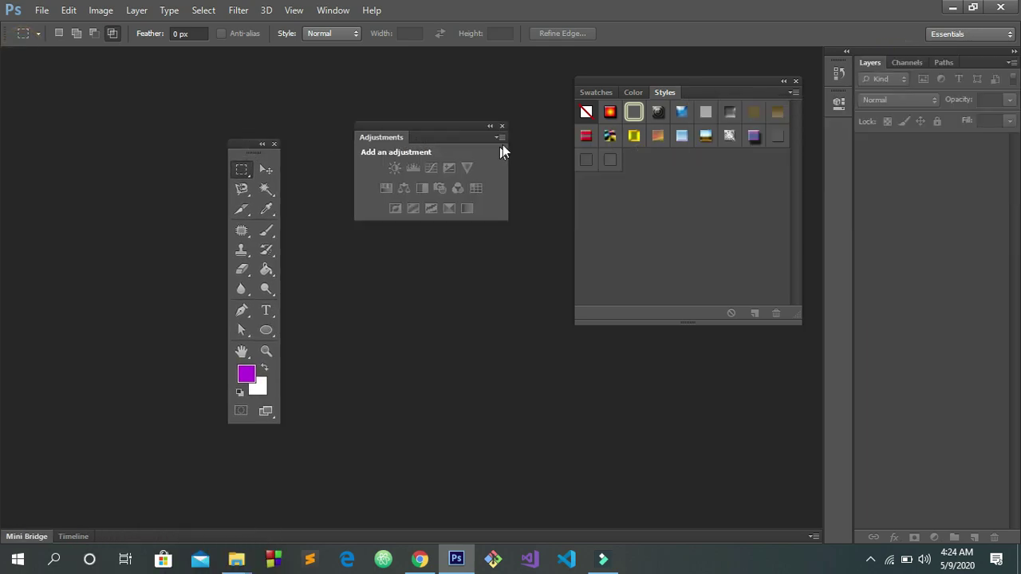
pyautogui.click(502, 126)
pyautogui.click(275, 144)
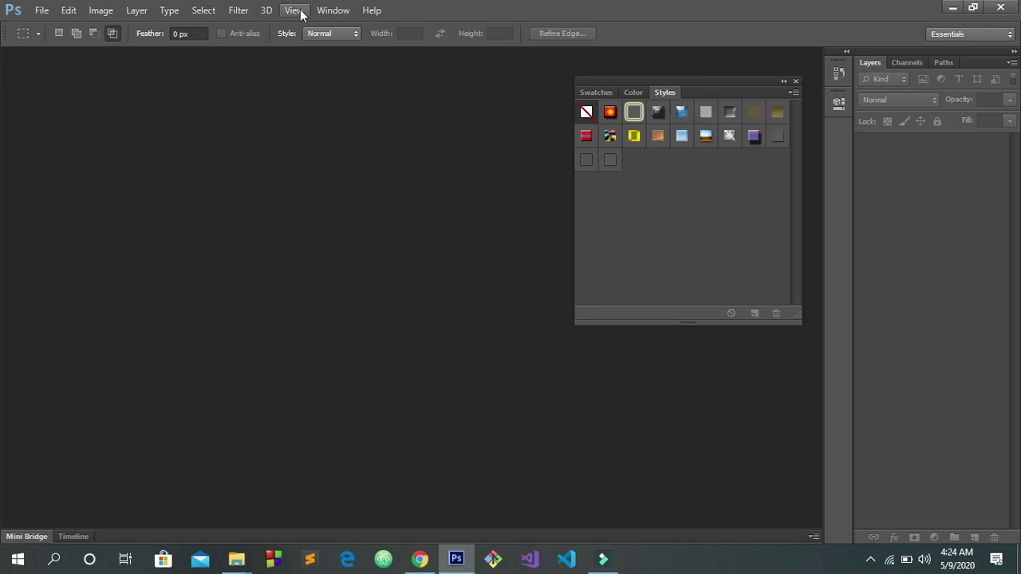
# Reset the Essentials workspace to its default layout and expand the Tools panel to two columns.
pyautogui.click(334, 13)
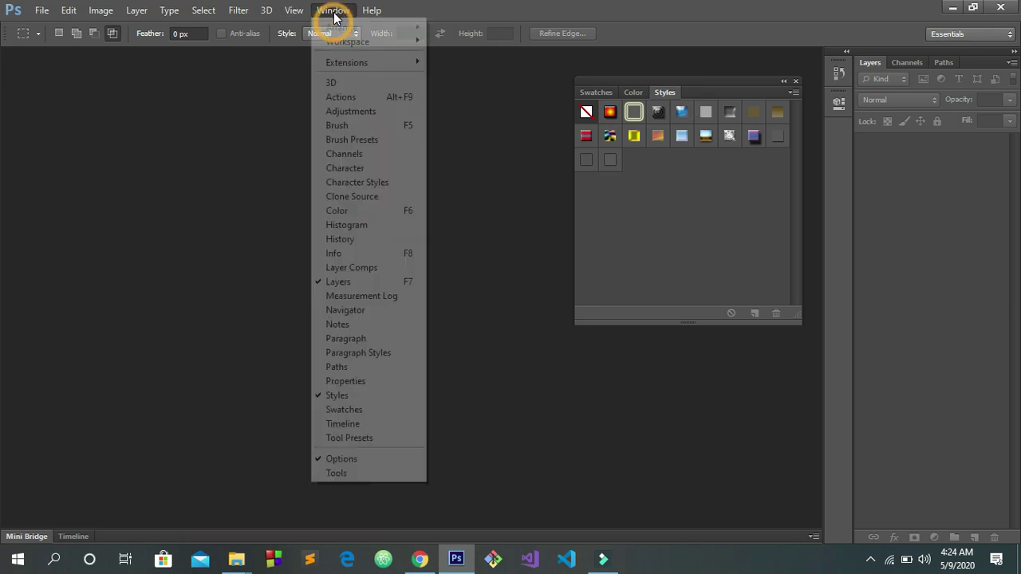
pyautogui.moveTo(348, 46)
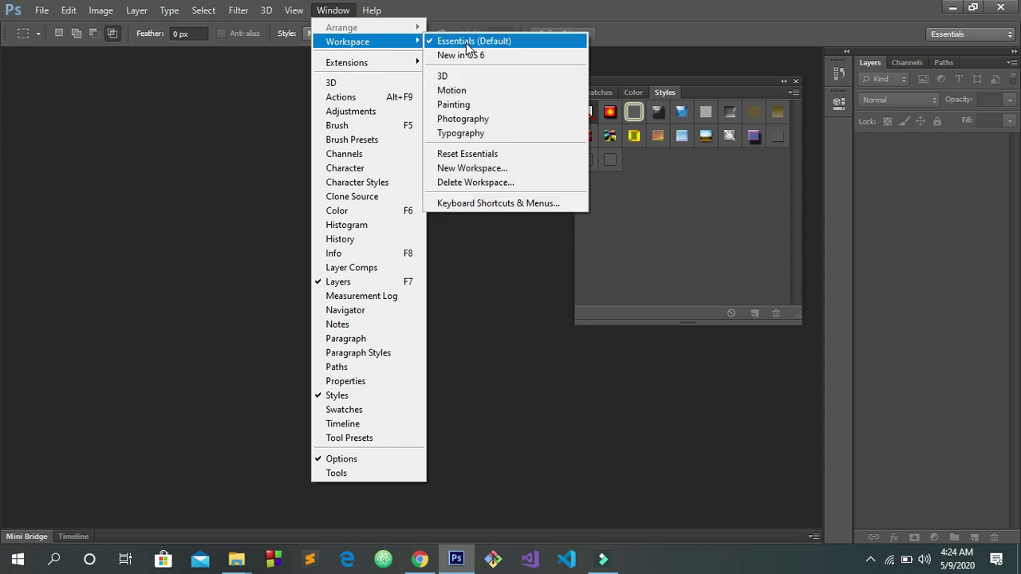
pyautogui.click(469, 156)
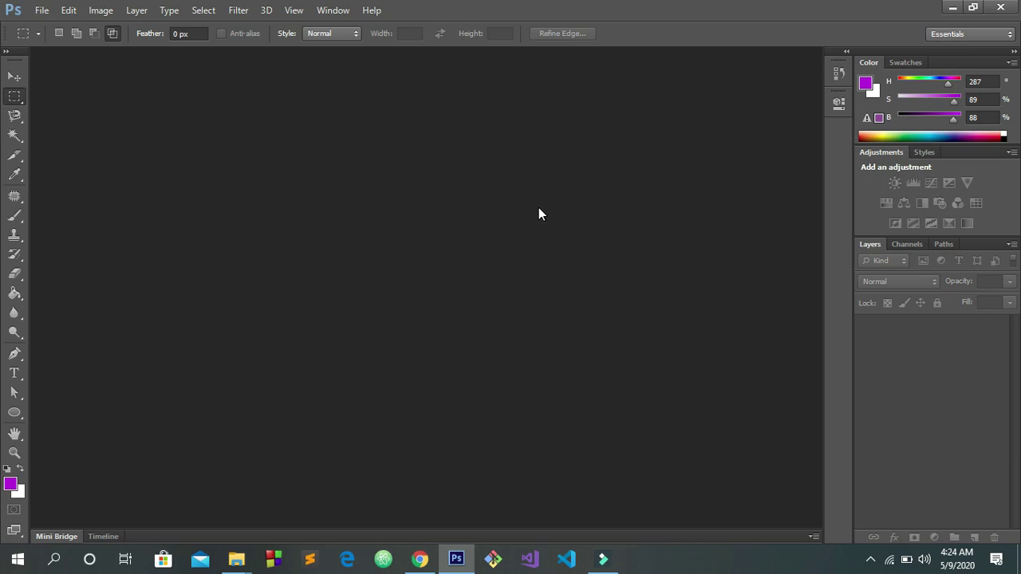
pyautogui.click(6, 52)
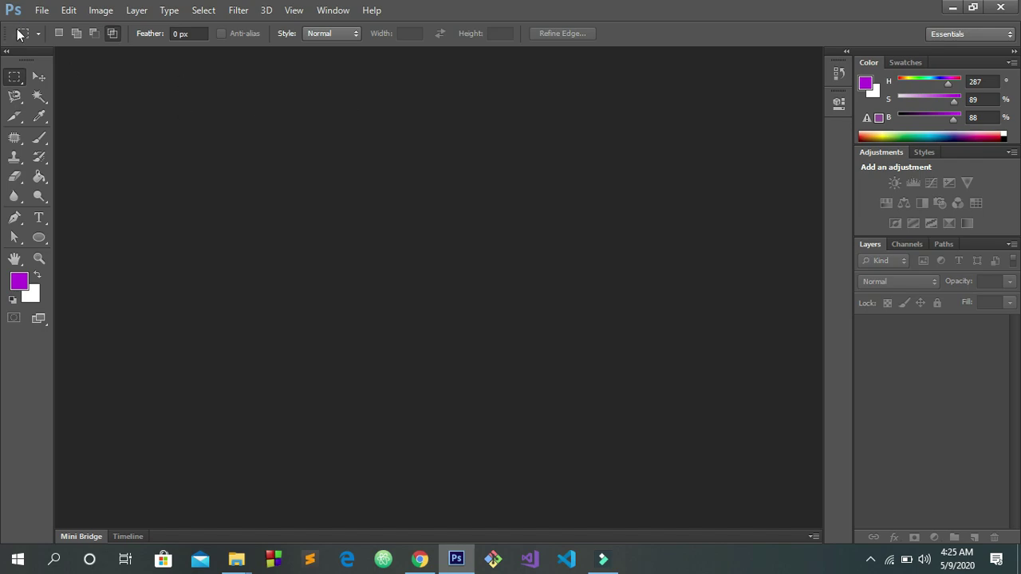
# Start a new document with a width of 1000 pixels and a height of 500 pixels.
pyautogui.click(42, 10)
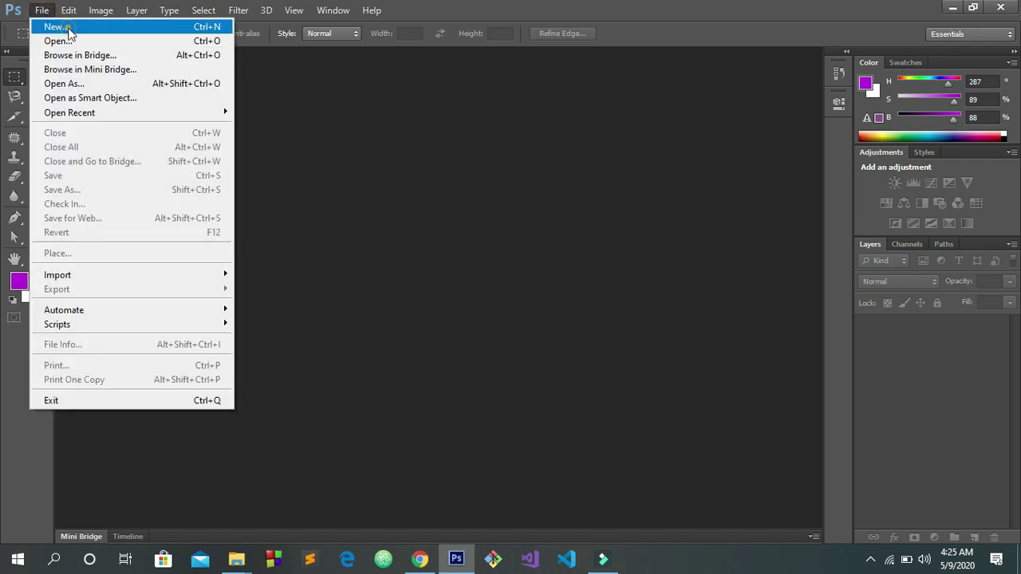
pyautogui.click(68, 29)
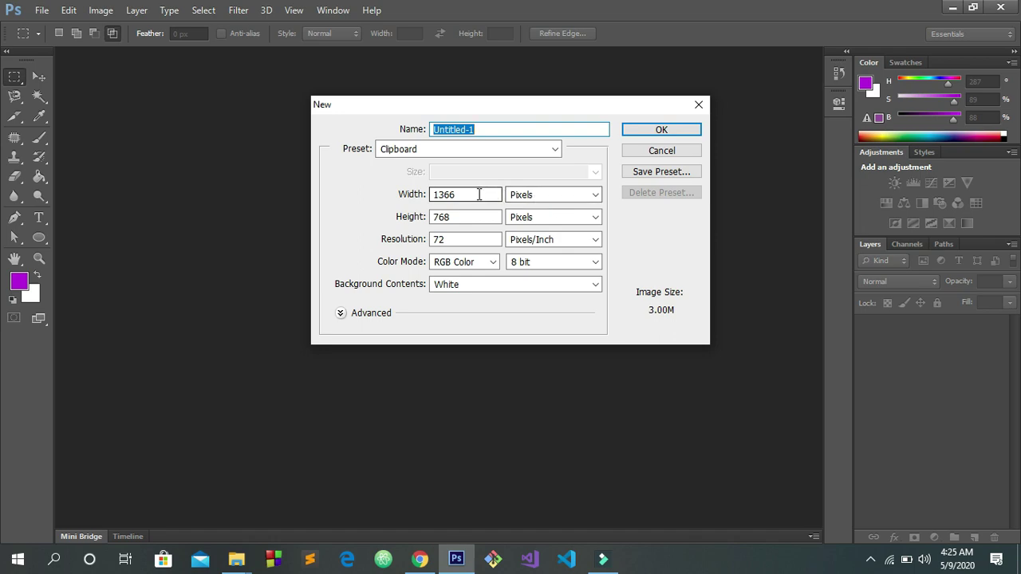
pyautogui.click(490, 196)
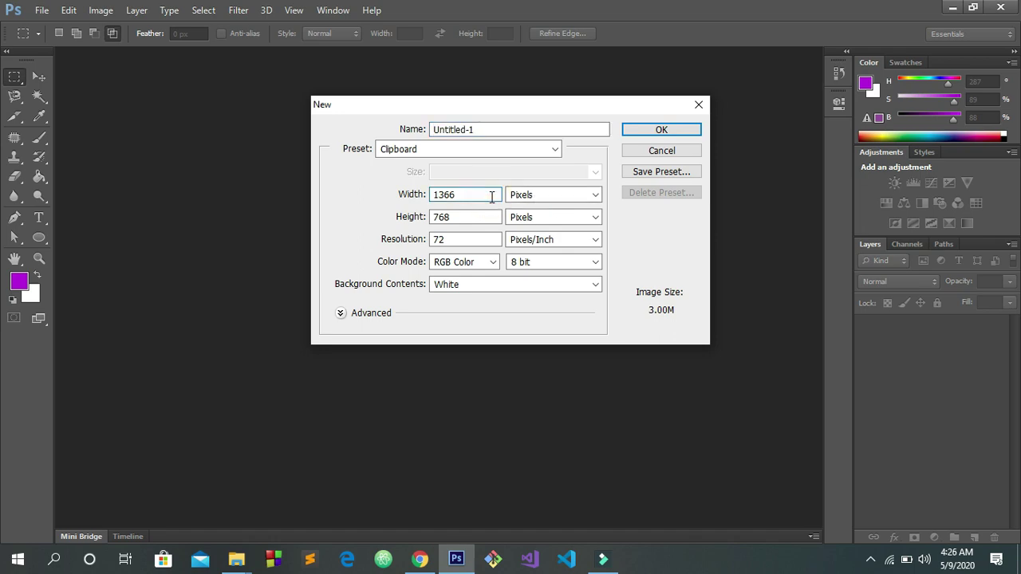
pyautogui.hotkey('ctrl', 'a')
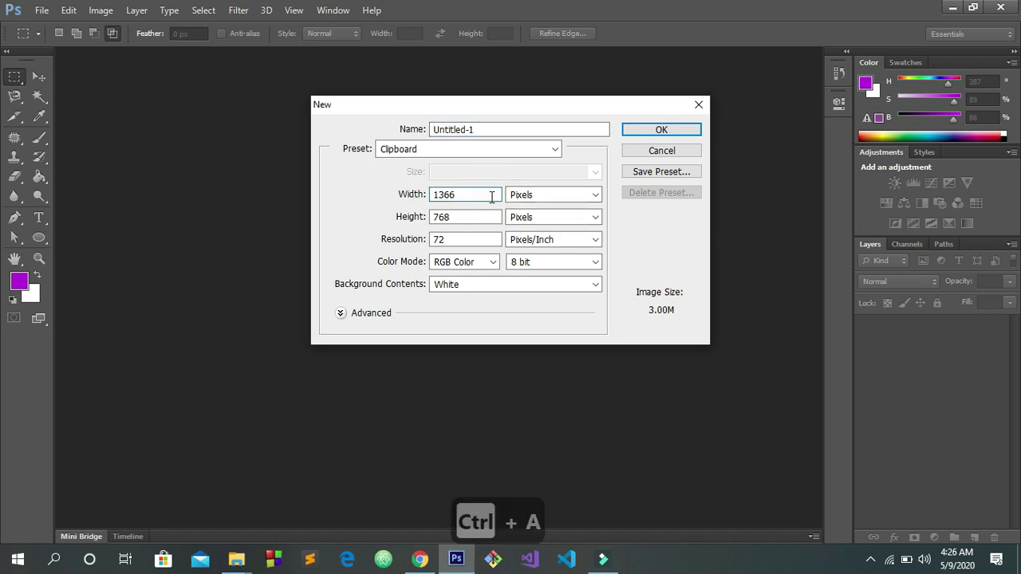
pyautogui.doubleClick(468, 196)
pyautogui.write('100')
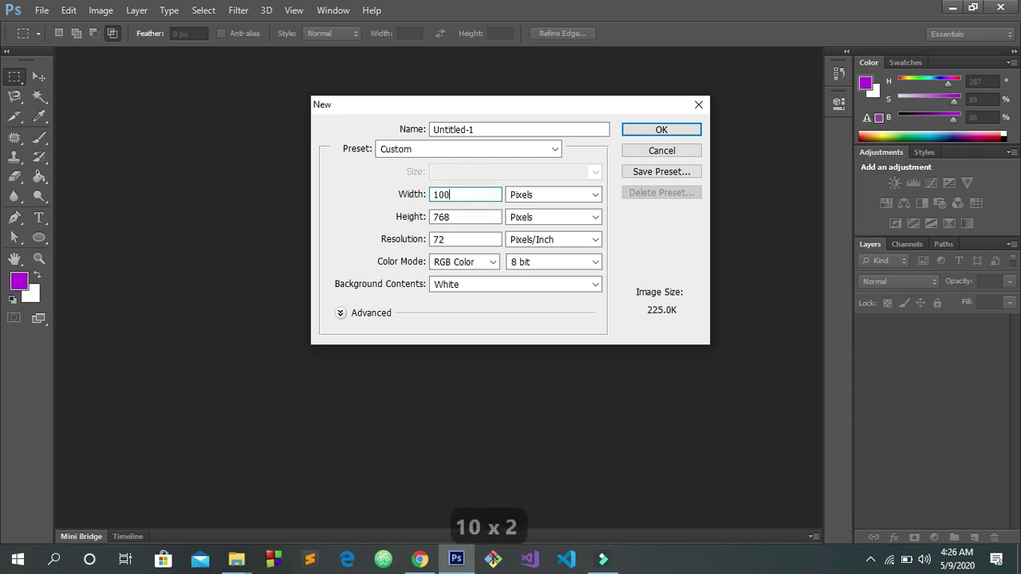
pyautogui.write('0')
pyautogui.press('Tab')
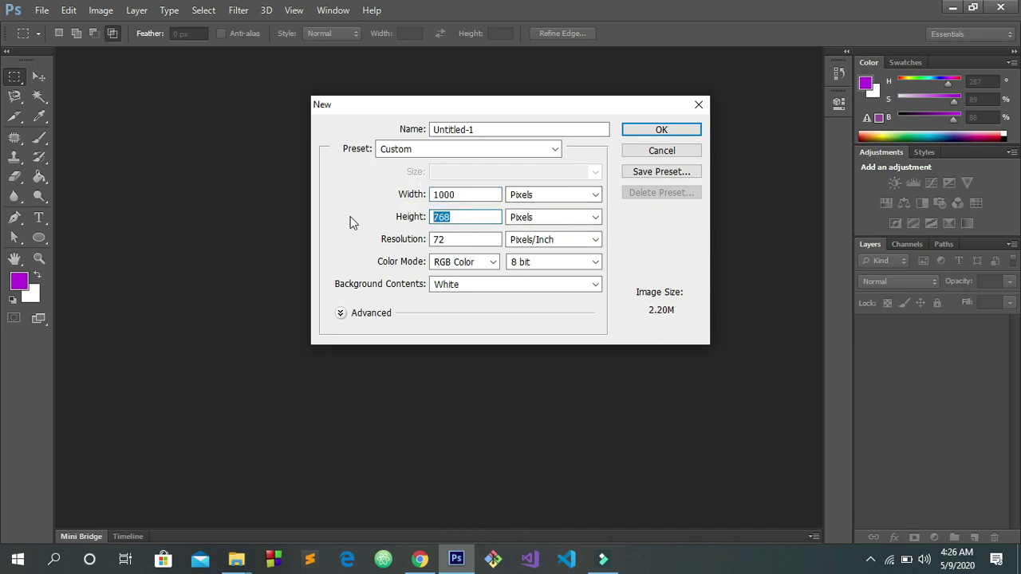
pyautogui.write('500')
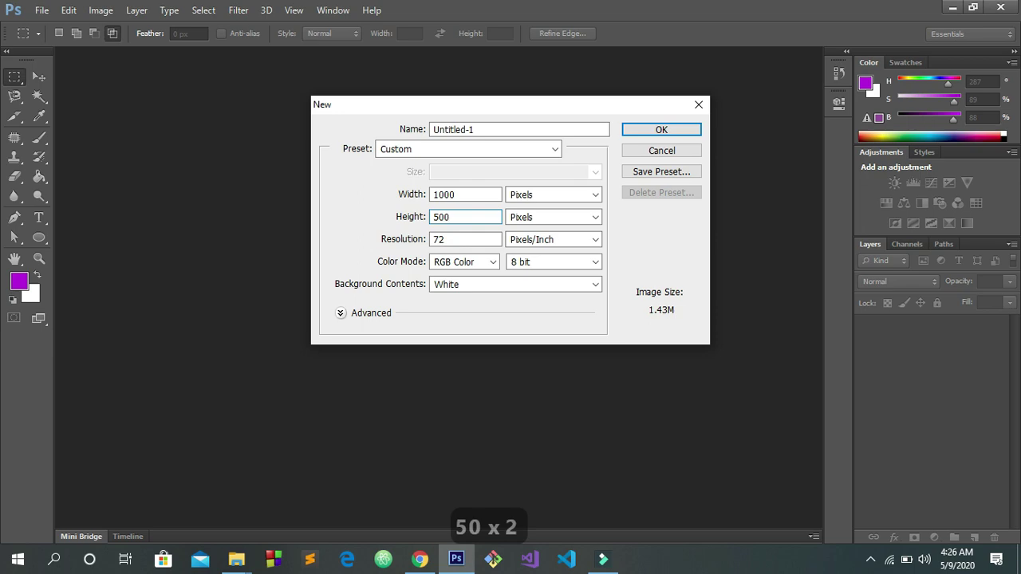
# Choose Pixels/Inch as the resolution unit and White as the background contents, and create the document.
pyautogui.doubleClick(464, 239)
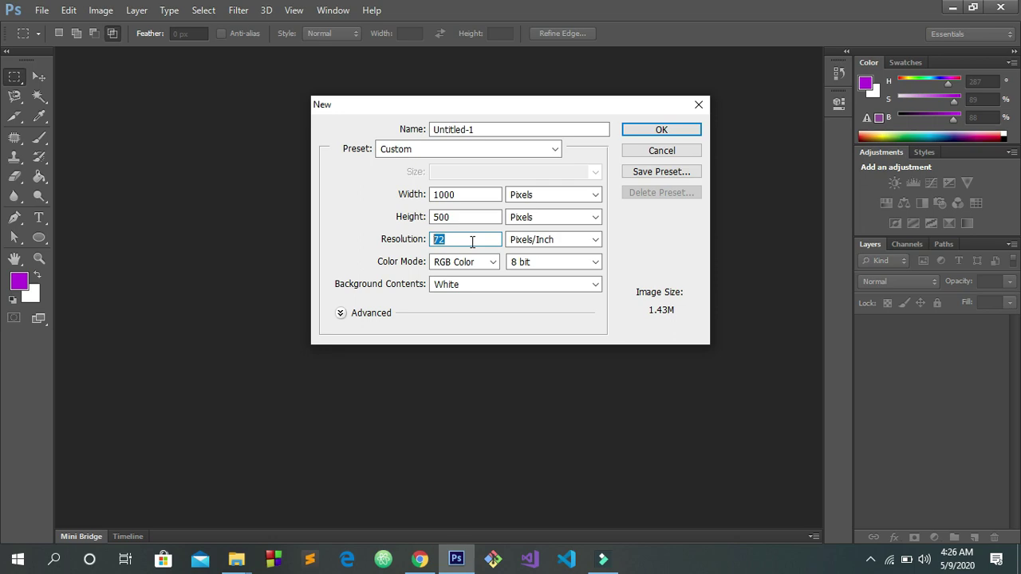
pyautogui.click(547, 240)
pyautogui.click(547, 254)
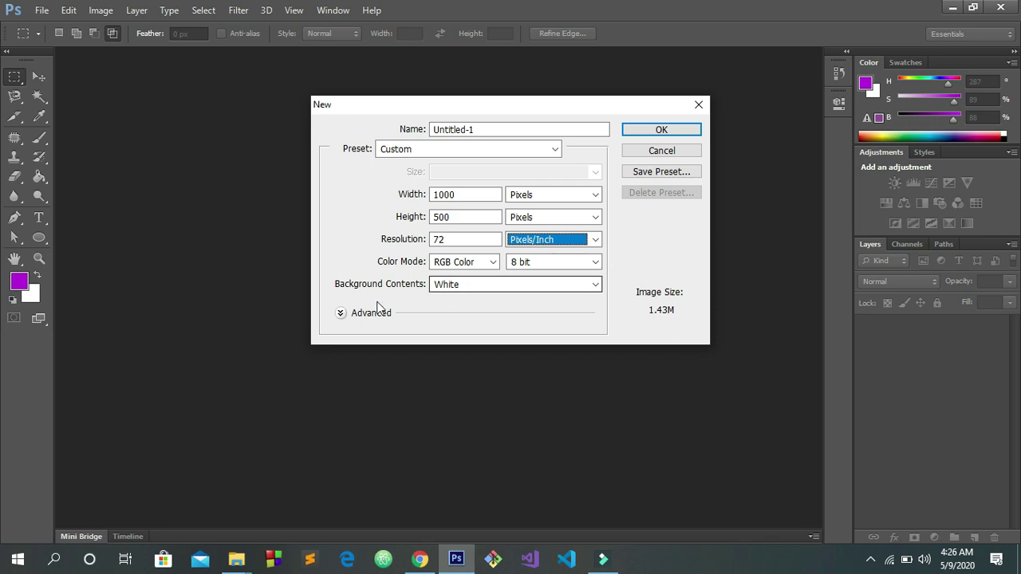
pyautogui.click(513, 287)
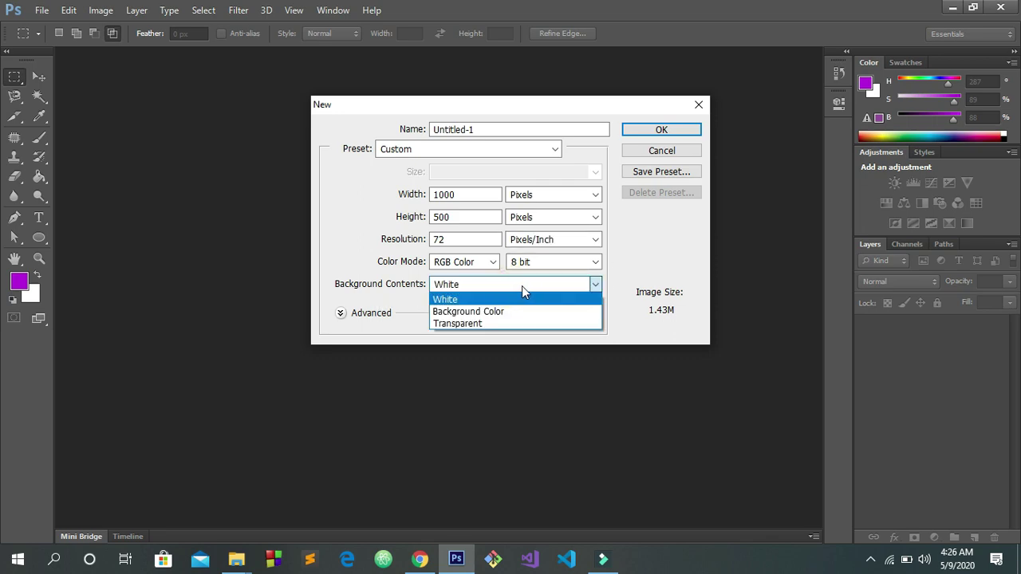
pyautogui.click(488, 299)
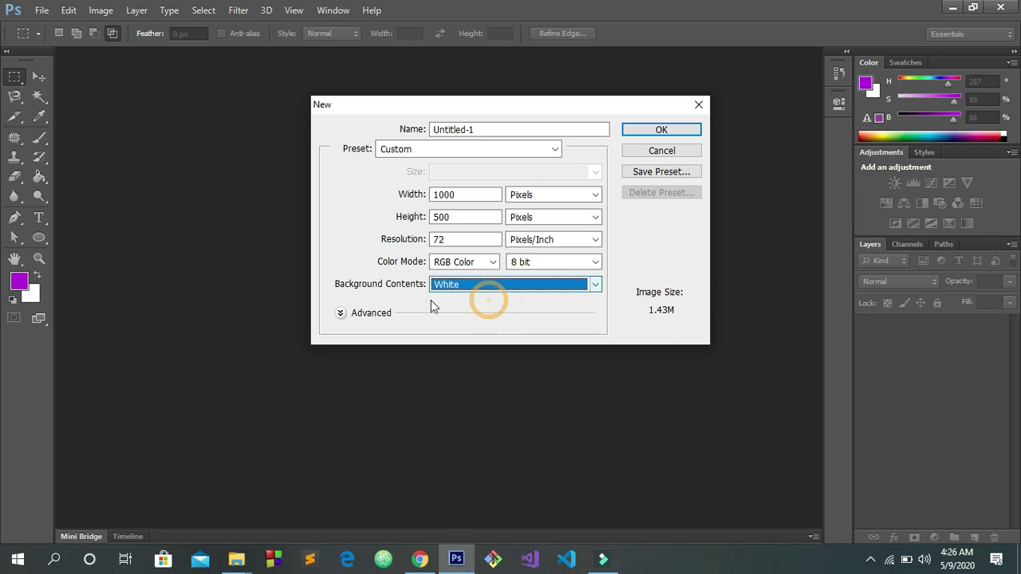
pyautogui.click(353, 314)
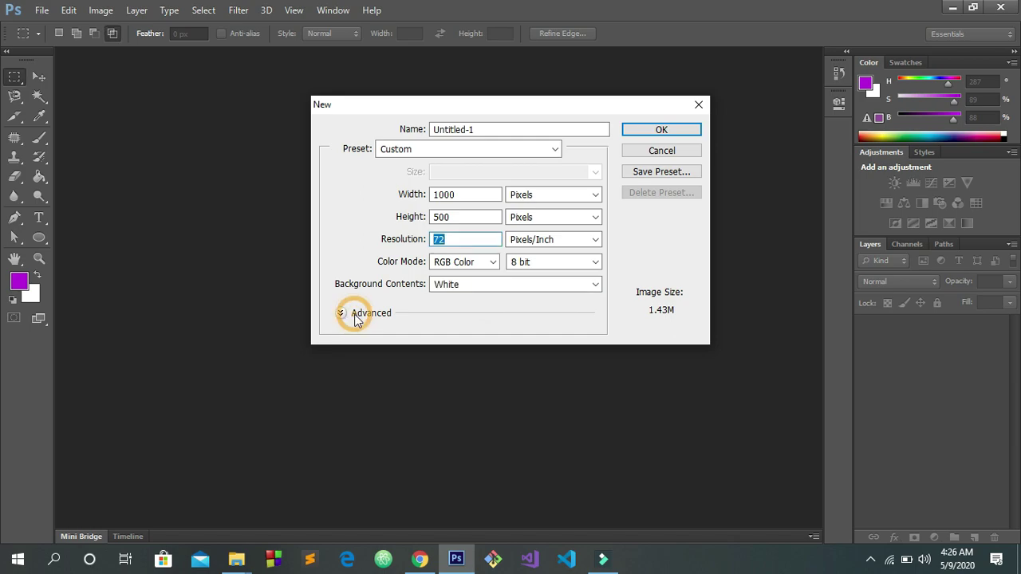
pyautogui.click(341, 314)
pyautogui.click(340, 314)
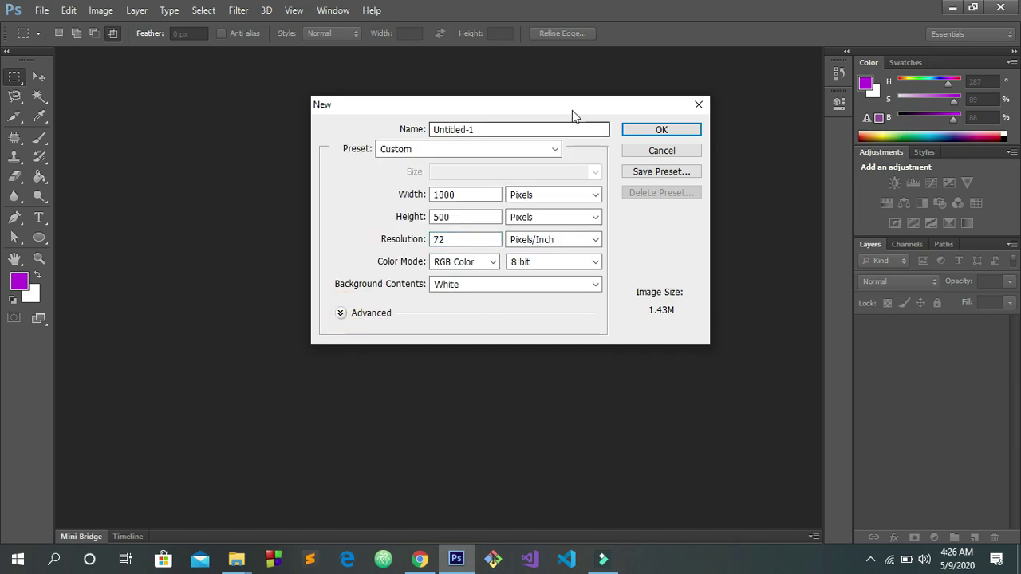
pyautogui.click(664, 136)
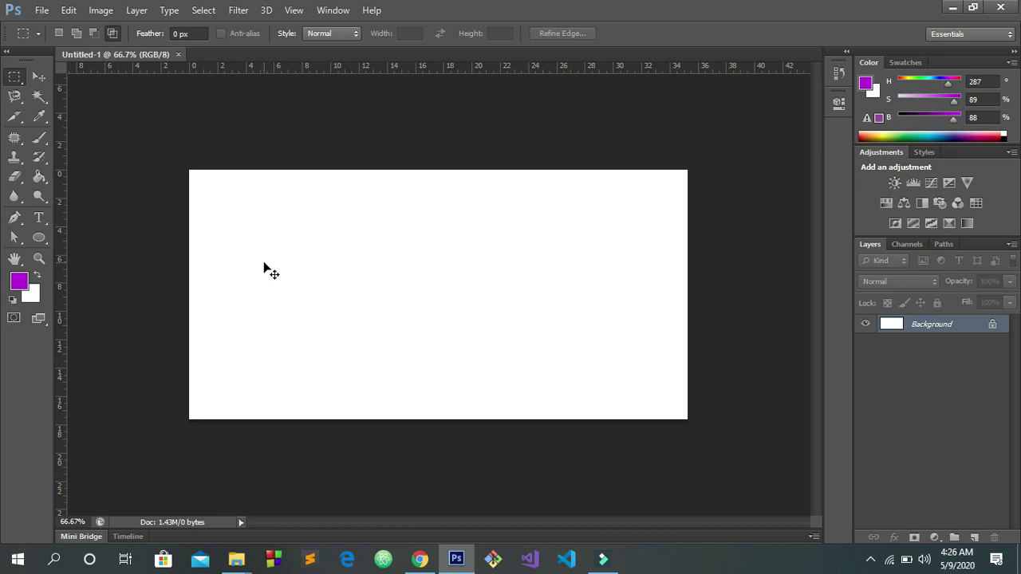
# Examine the blank canvas at several magnifications by repeatedly zooming in and out.
pyautogui.hotkey('ctrl', '=')
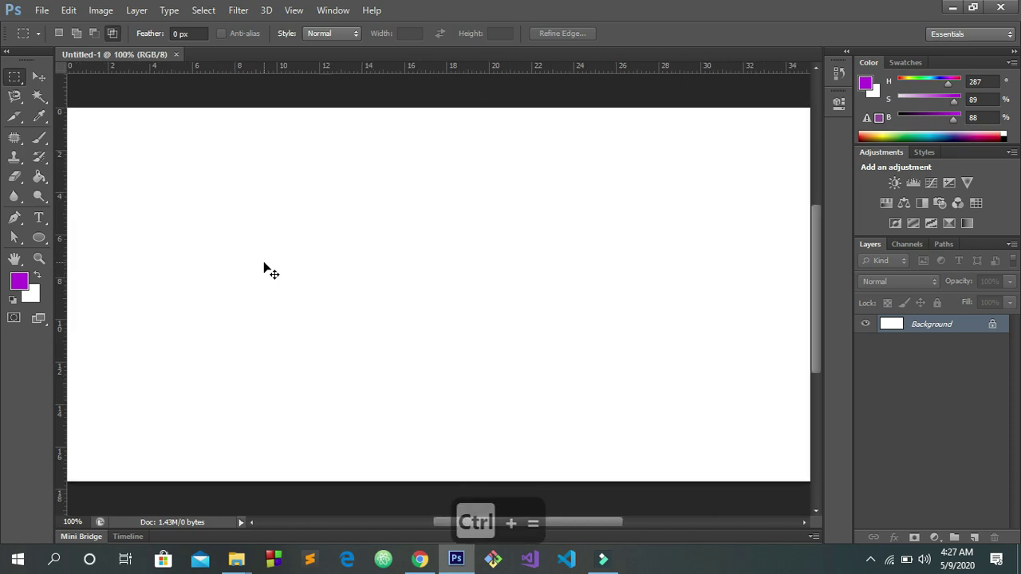
pyautogui.hotkey('ctrl', '=')
pyautogui.hotkey('ctrl', '=')
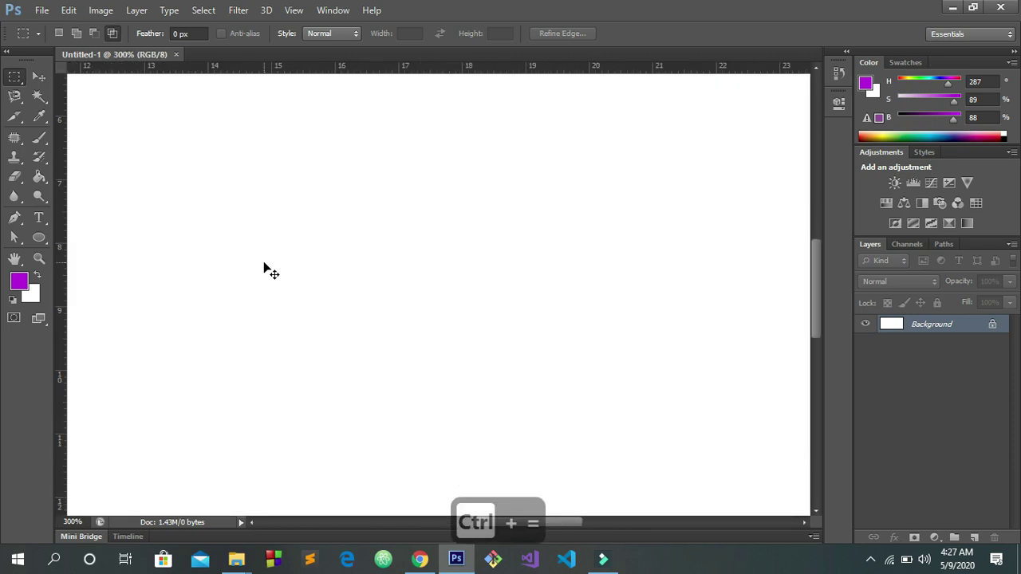
pyautogui.hotkey('ctrl', '-')
pyautogui.hotkey('ctrl', '-')
pyautogui.hotkey('ctrl', '-')
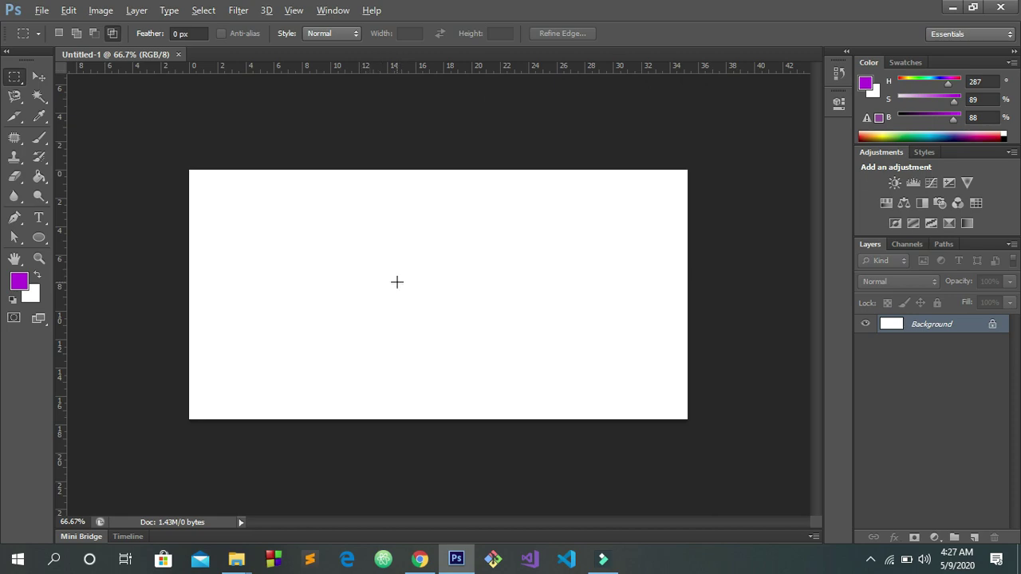
pyautogui.scroll(4, 398, 282)
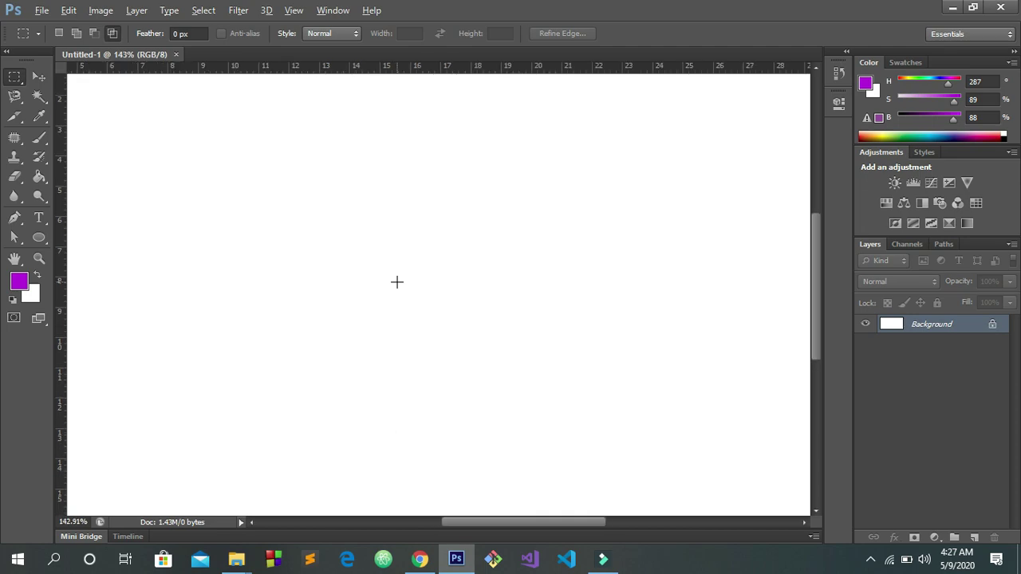
pyautogui.scroll(-4, 397, 282)
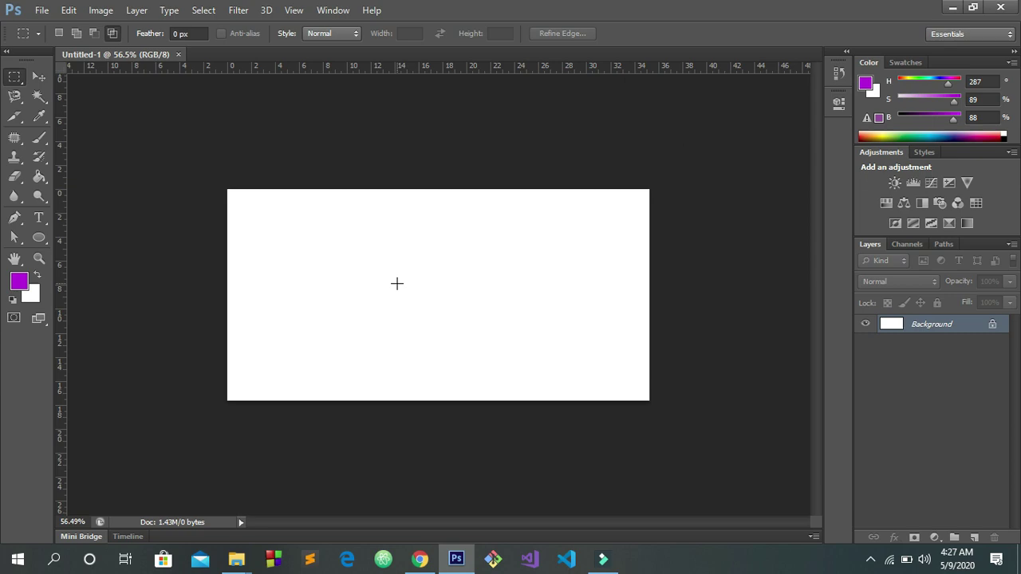
pyautogui.scroll(5, 397, 283)
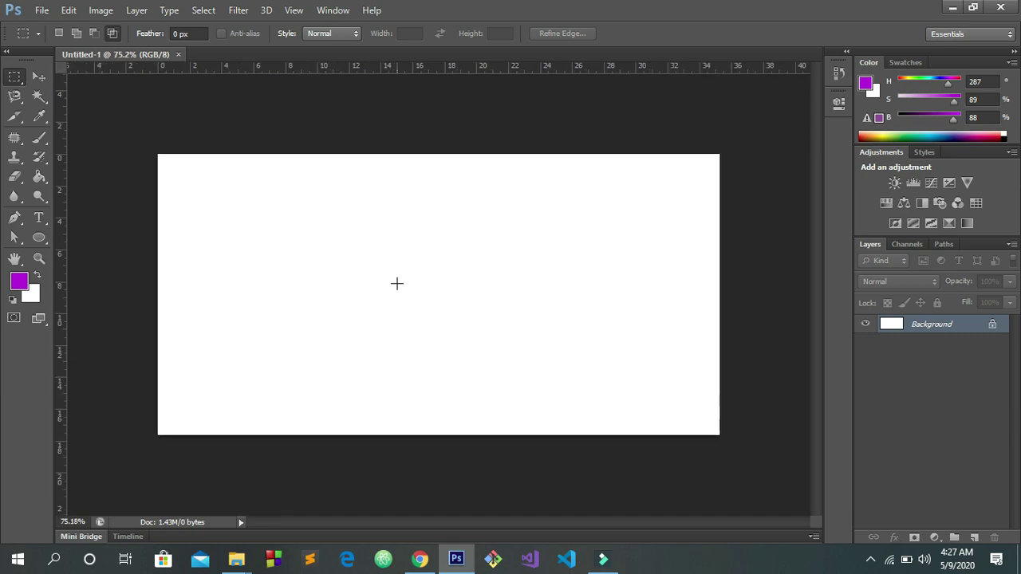
pyautogui.scroll(-2, 400, 298)
pyautogui.scroll(-2, 400, 297)
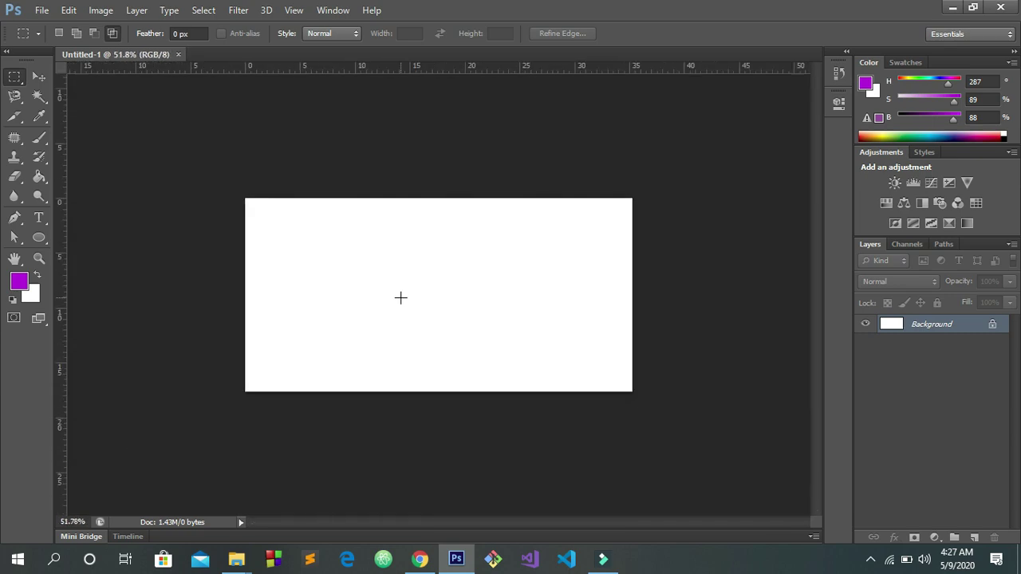
pyautogui.scroll(5, 400, 298)
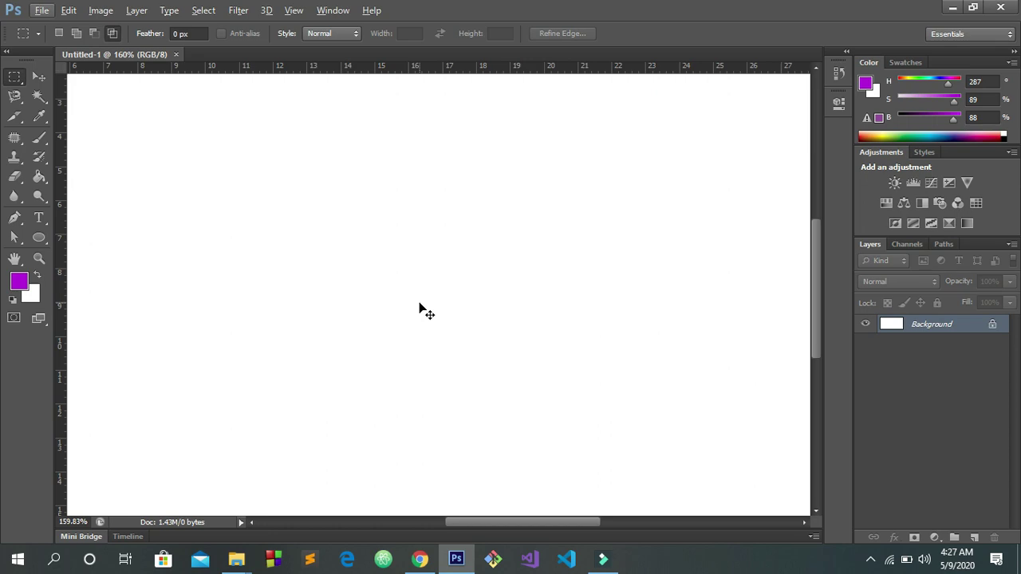
# Pan the enlarged canvas sideways in both directions and zoom back out to show the whole page.
pyautogui.hscroll(4, 418, 303)
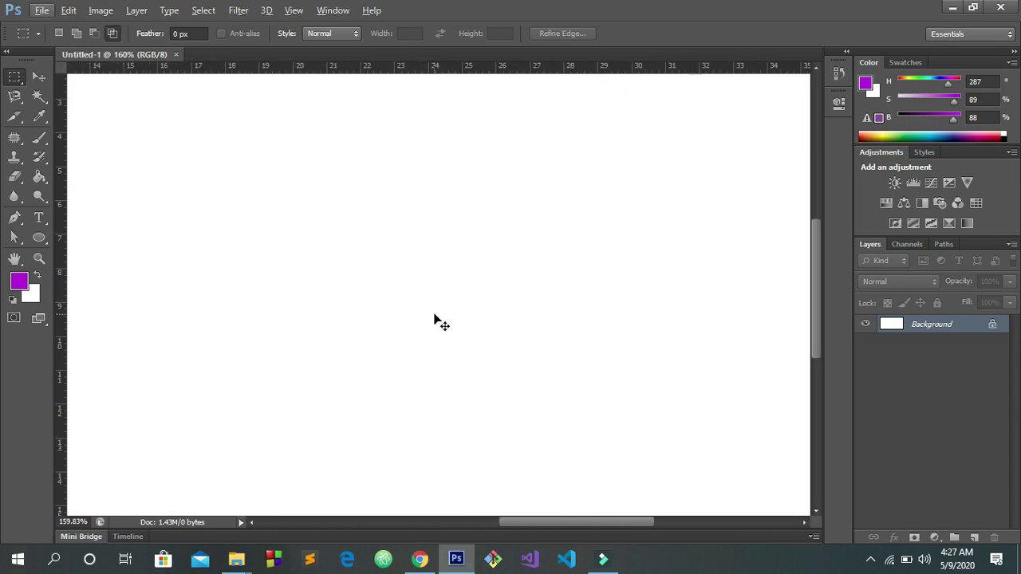
pyautogui.hscroll(-1, 439, 323)
pyautogui.hscroll(-4, 439, 323)
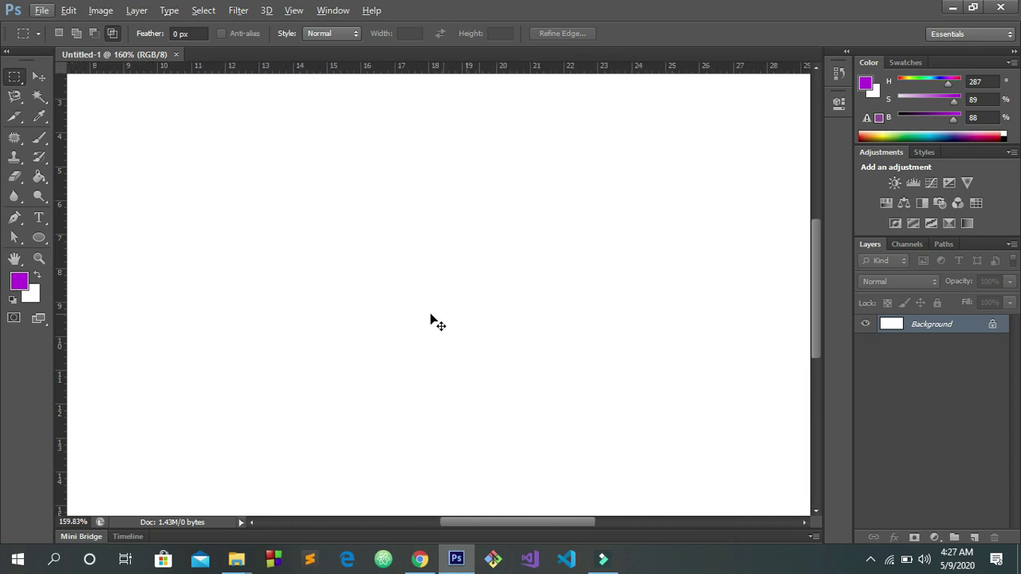
pyautogui.scroll(-3, 424, 303)
pyautogui.scroll(-3, 423, 299)
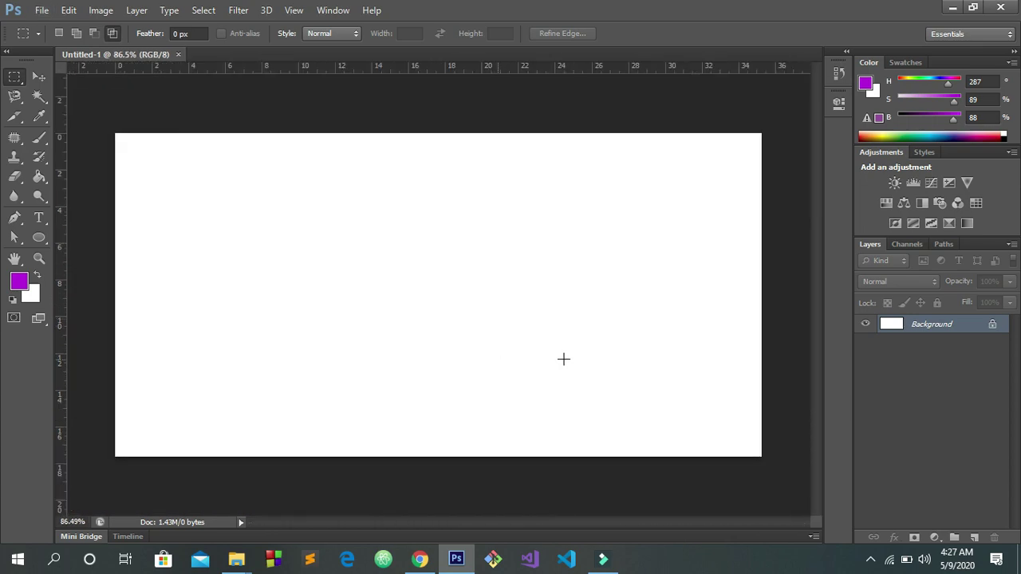
pyautogui.click(870, 561)
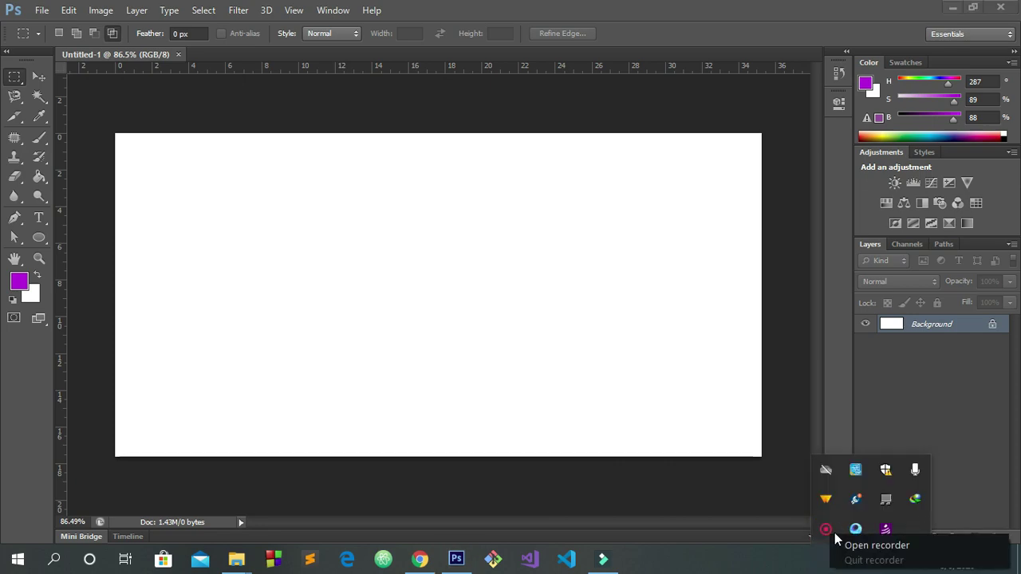
pyautogui.click(826, 530)
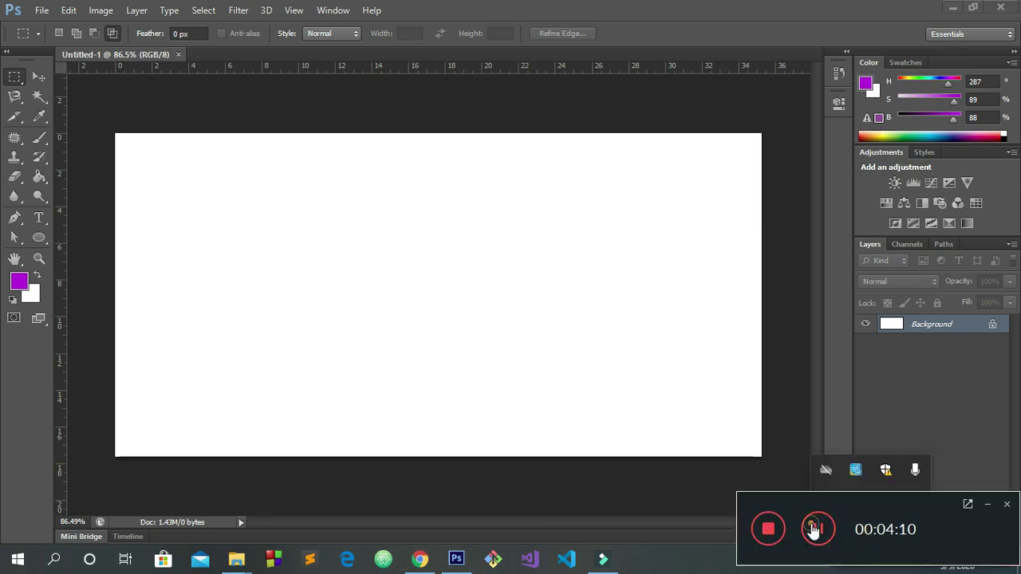
pyautogui.click(815, 531)
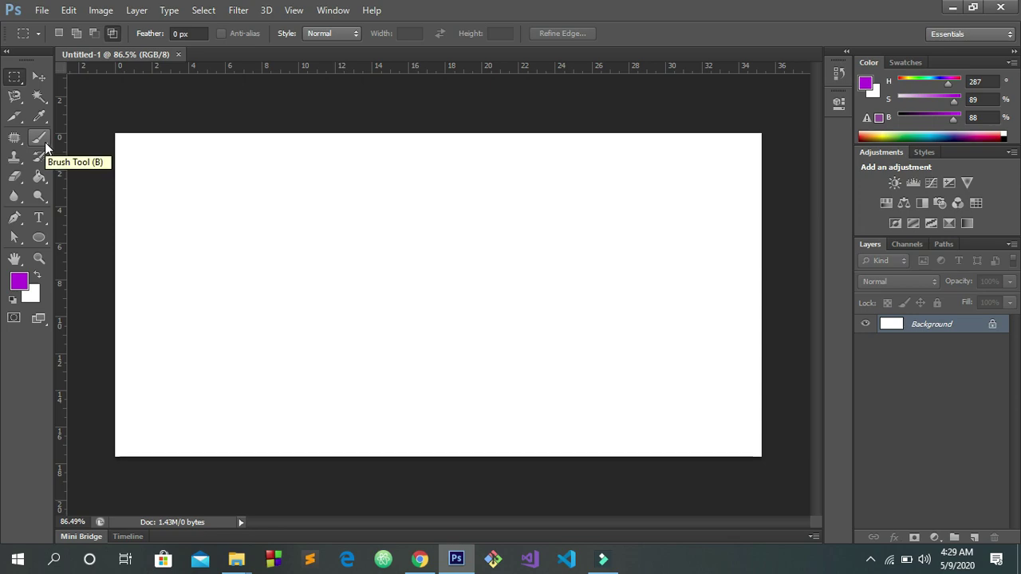
# Paint a large looping purple stroke on a new layer with the Brush tool and delete that layer.
pyautogui.click(39, 78)
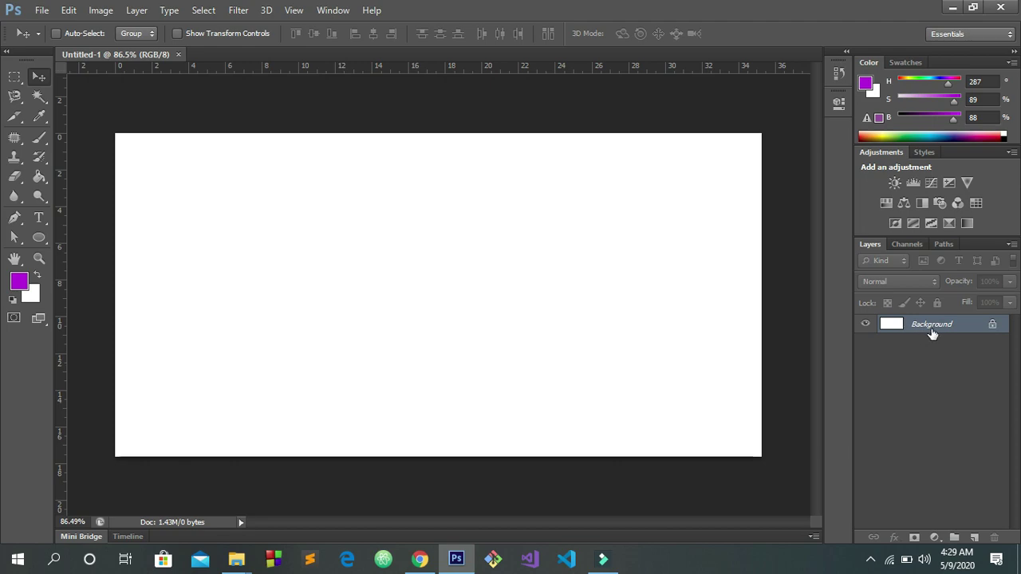
pyautogui.click(974, 539)
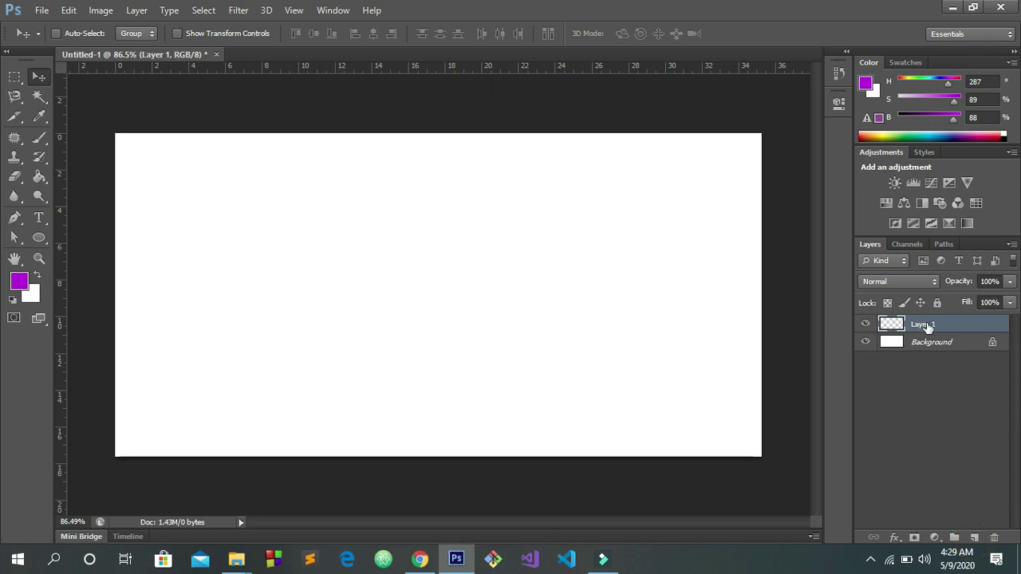
pyautogui.click(39, 137)
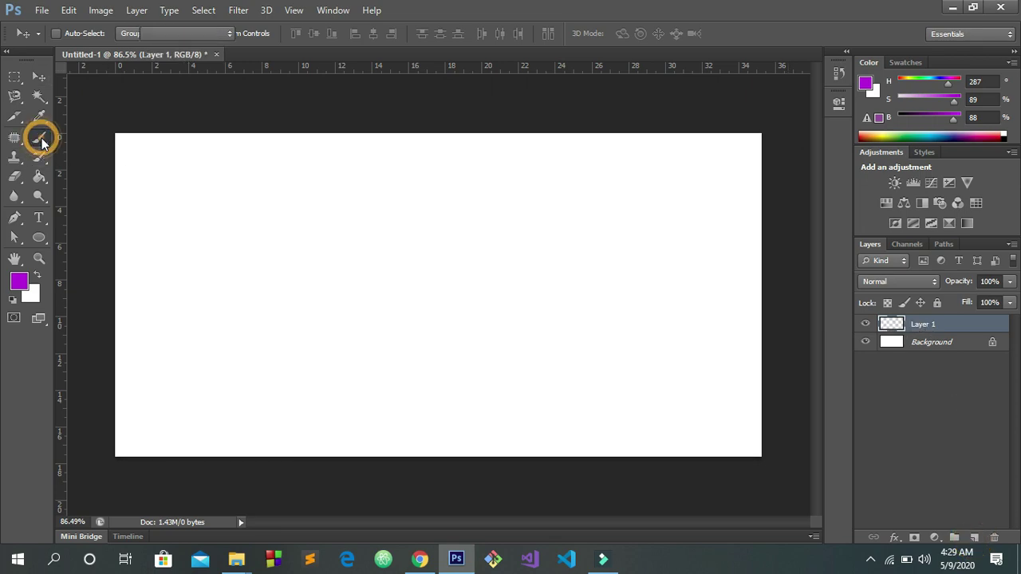
pyautogui.moveTo(199, 179)
pyautogui.mouseDown()
pyautogui.moveTo(560, 340)
pyautogui.moveTo(652, 263)
pyautogui.moveTo(544, 225)
pyautogui.moveTo(328, 323)
pyautogui.mouseUp()
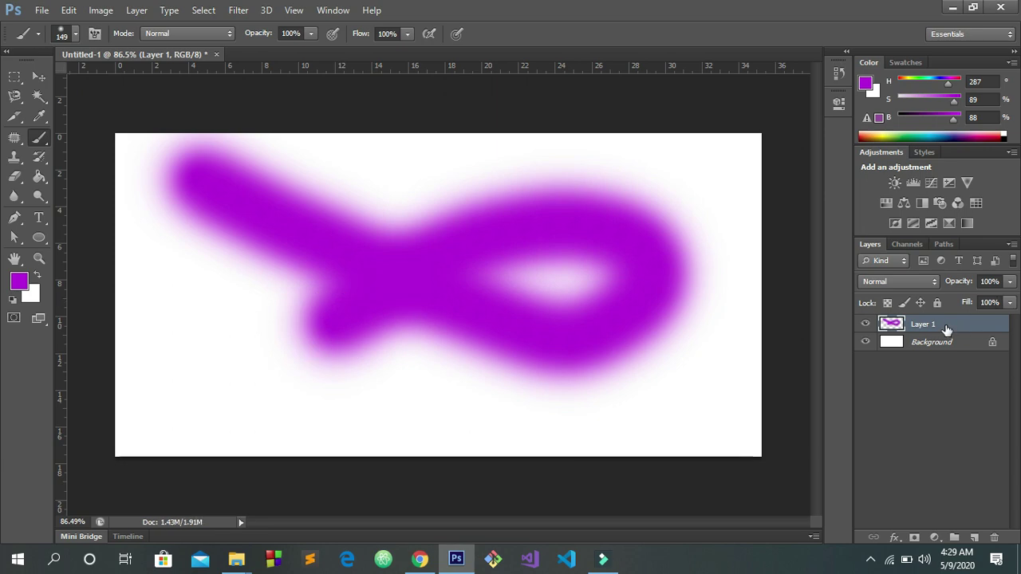
pyautogui.moveTo(940, 327)
pyautogui.mouseDown()
pyautogui.moveTo(953, 429)
pyautogui.moveTo(981, 526)
pyautogui.moveTo(998, 539)
pyautogui.mouseUp()
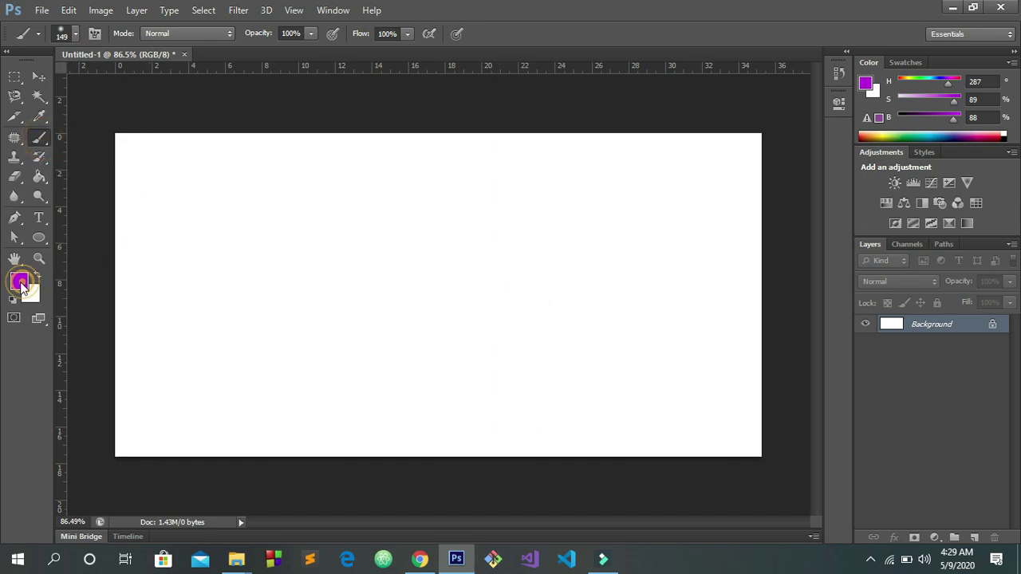
# Change the foreground color to bright yellow, hex e8f601.
pyautogui.click(19, 282)
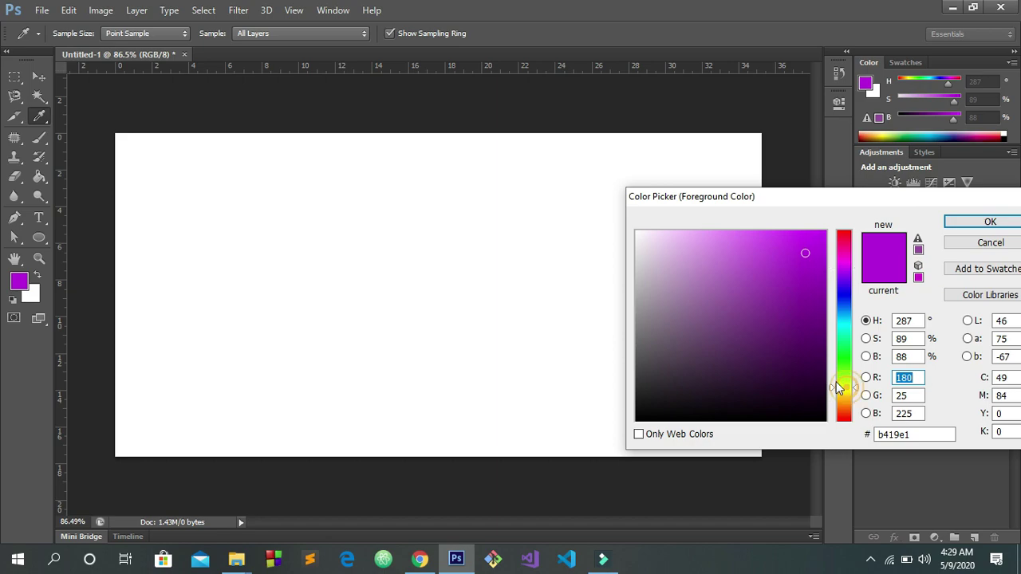
pyautogui.click(836, 387)
pyautogui.click(825, 238)
pyautogui.click(990, 224)
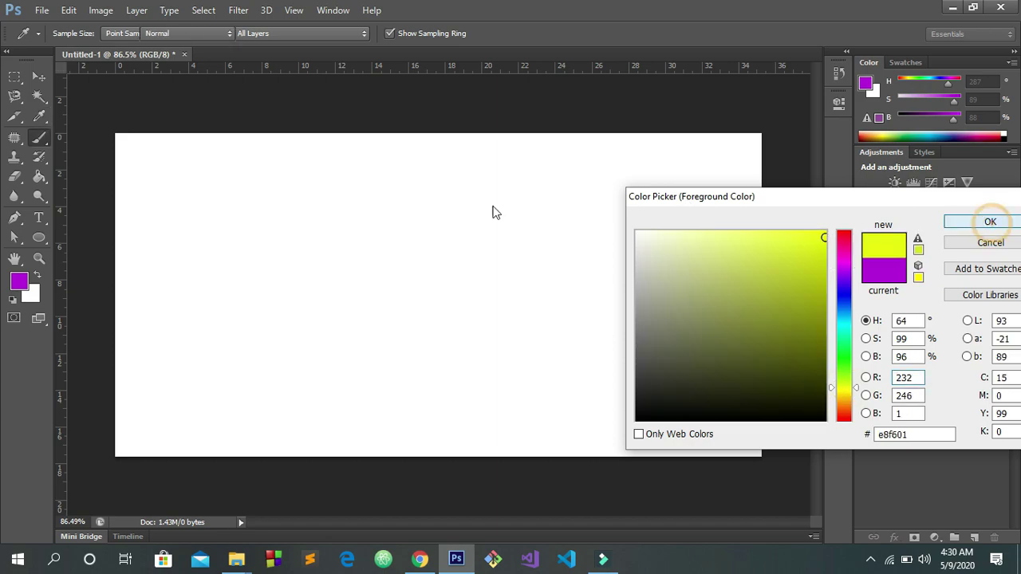
# Paint a diagonal yellow brush stroke directly on the Background layer and try to shift it with the Move tool.
pyautogui.moveTo(240, 214); pyautogui.dragTo(631, 375)
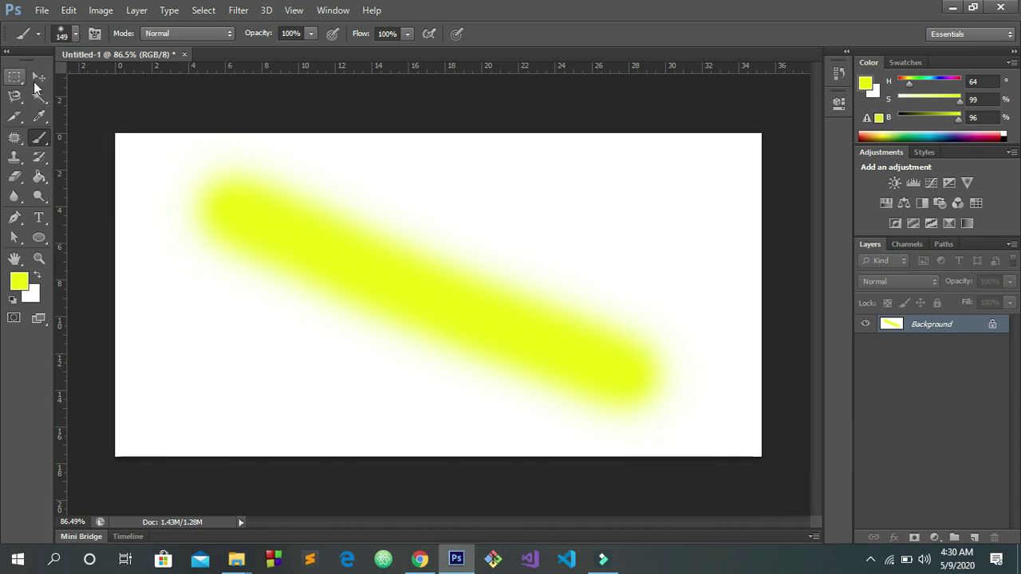
pyautogui.click(38, 77)
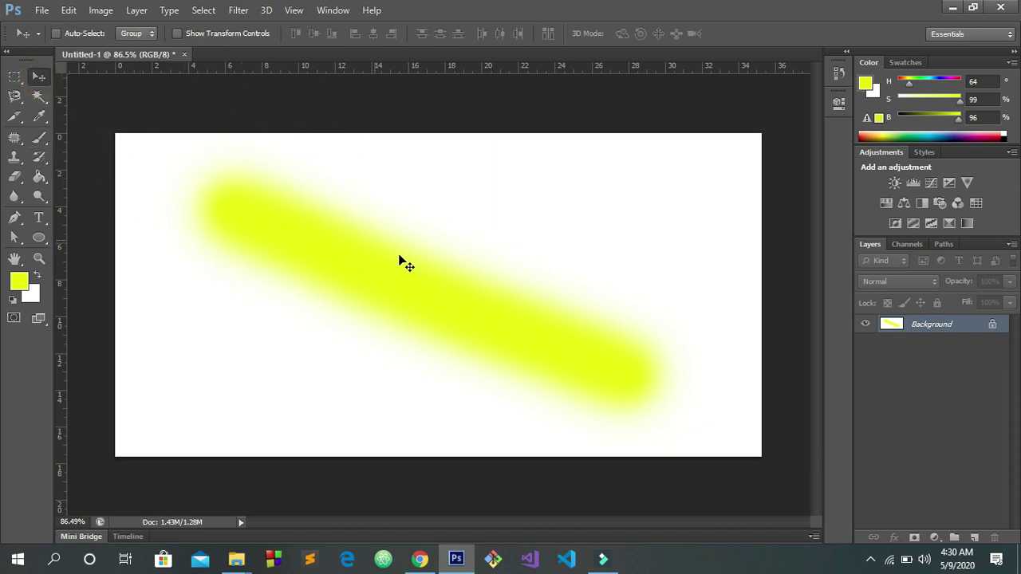
pyautogui.moveTo(415, 289); pyautogui.dragTo(458, 237)
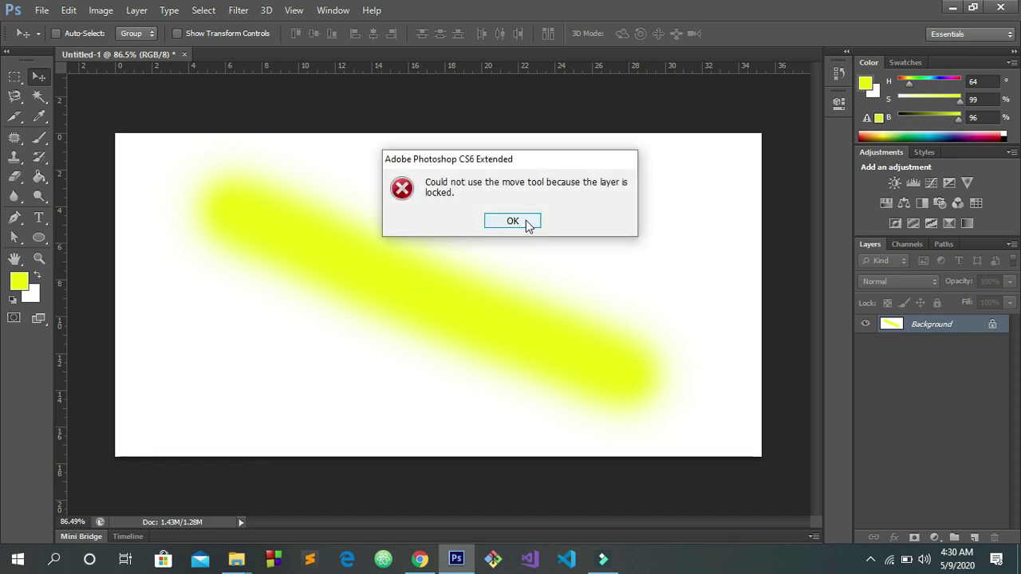
pyautogui.click(528, 221)
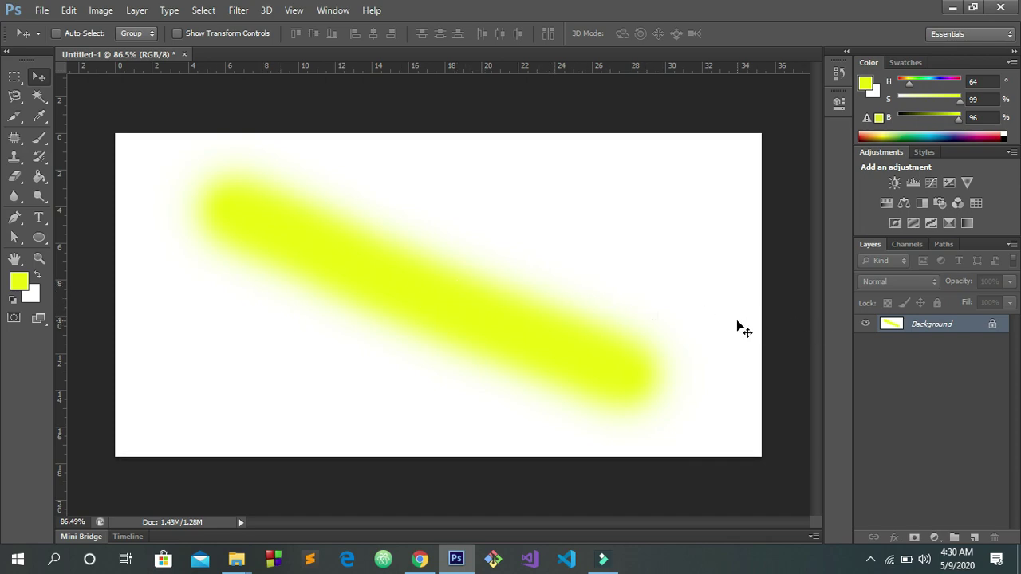
# Toggle undo and redo of the yellow stroke and step back through the history, finishing with only the blank Background layer.
pyautogui.hotkey('ctrl', 'z')
pyautogui.hotkey('ctrl', 'alt', 'z')
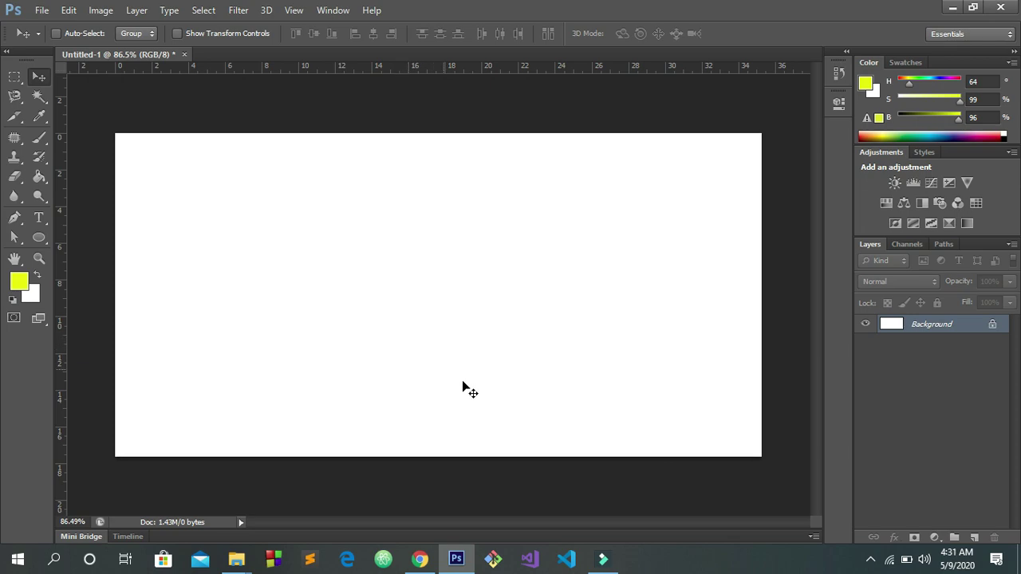
pyautogui.hotkey('ctrl', 'z')
pyautogui.hotkey('ctrl', 'z')
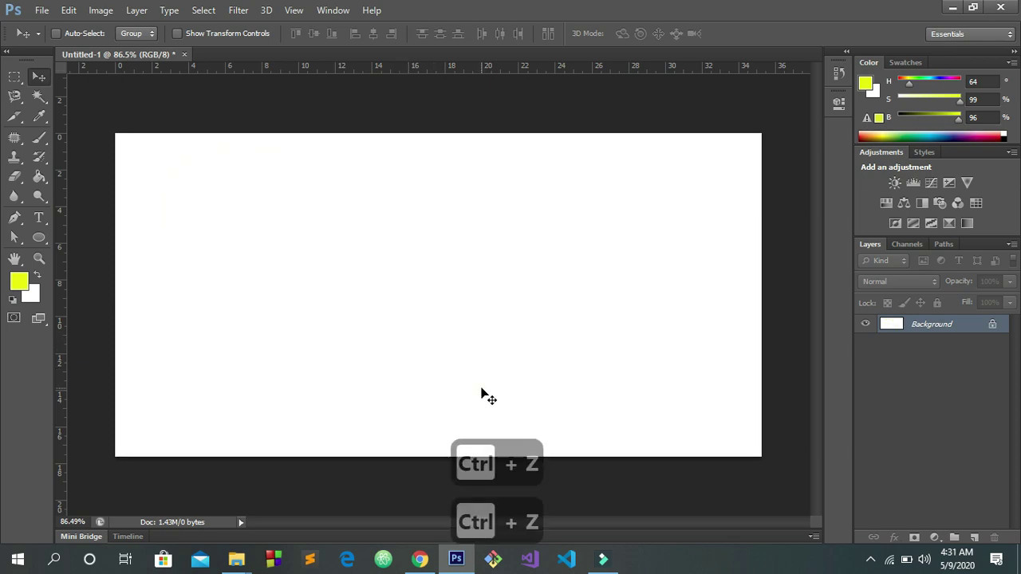
pyautogui.hotkey('ctrl', 'z')
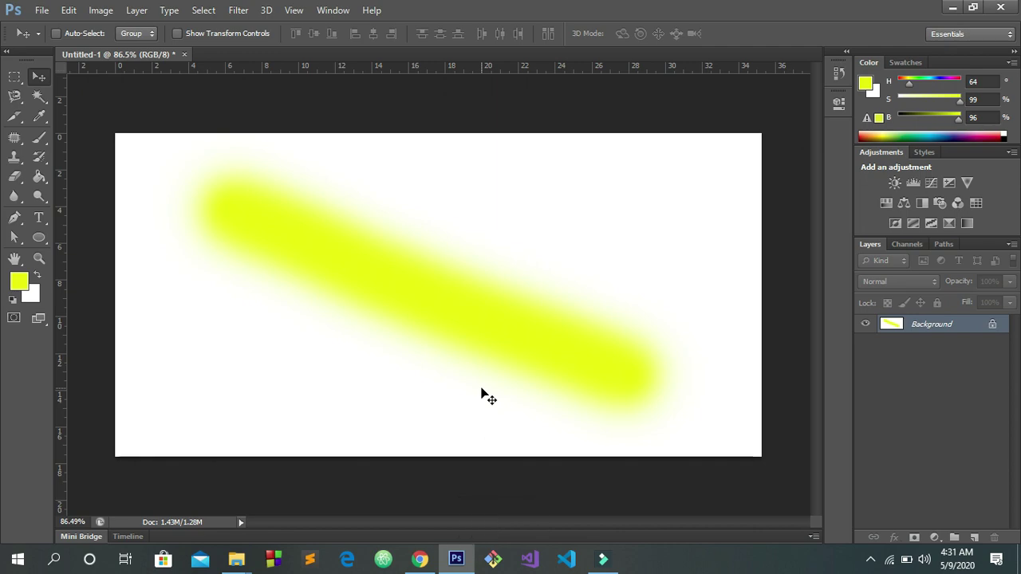
pyautogui.hotkey('ctrl', 'alt', 'z')
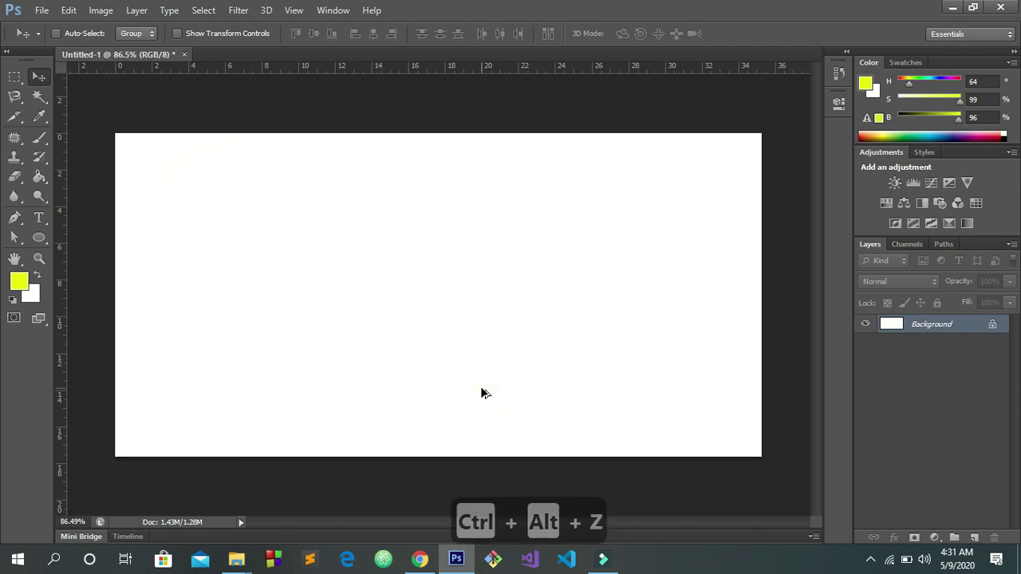
pyautogui.hotkey('ctrl', 'alt', 'z')
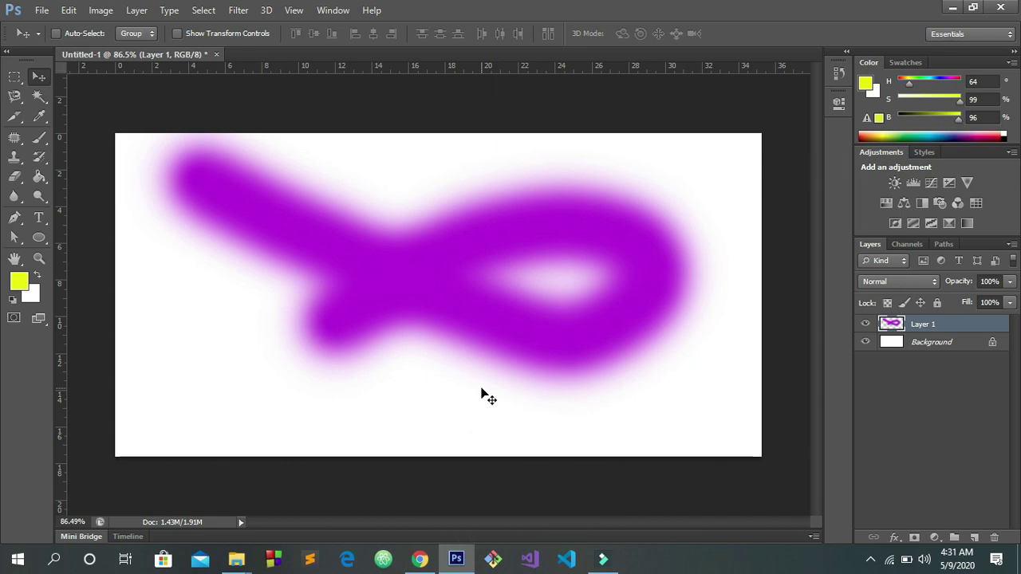
pyautogui.hotkey('ctrl', 'z')
pyautogui.hotkey('ctrl', 'alt', 'z')
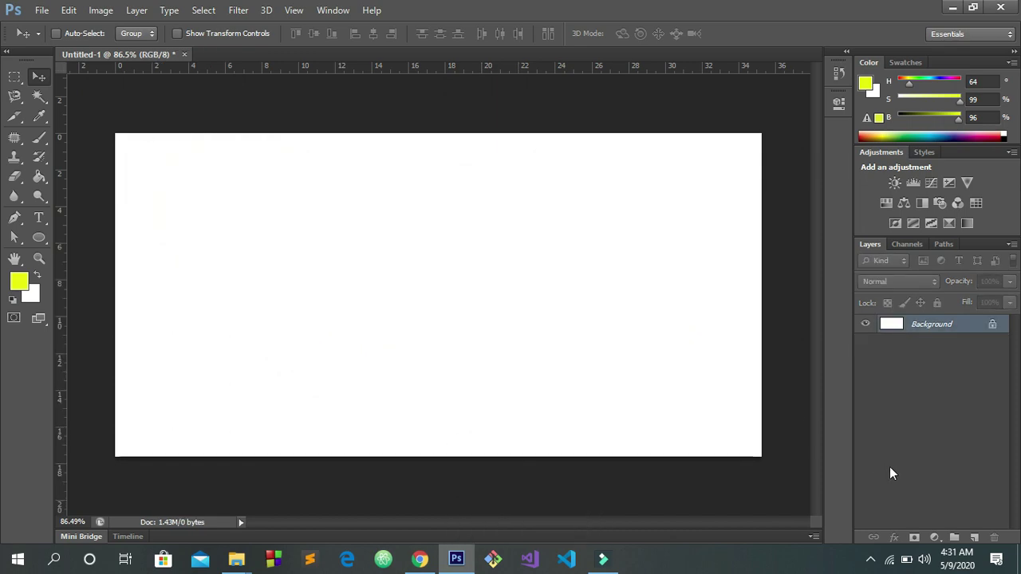
# Add a new layer above the Background and paint a diagonal yellow stroke on it with the Brush tool.
pyautogui.click(975, 539)
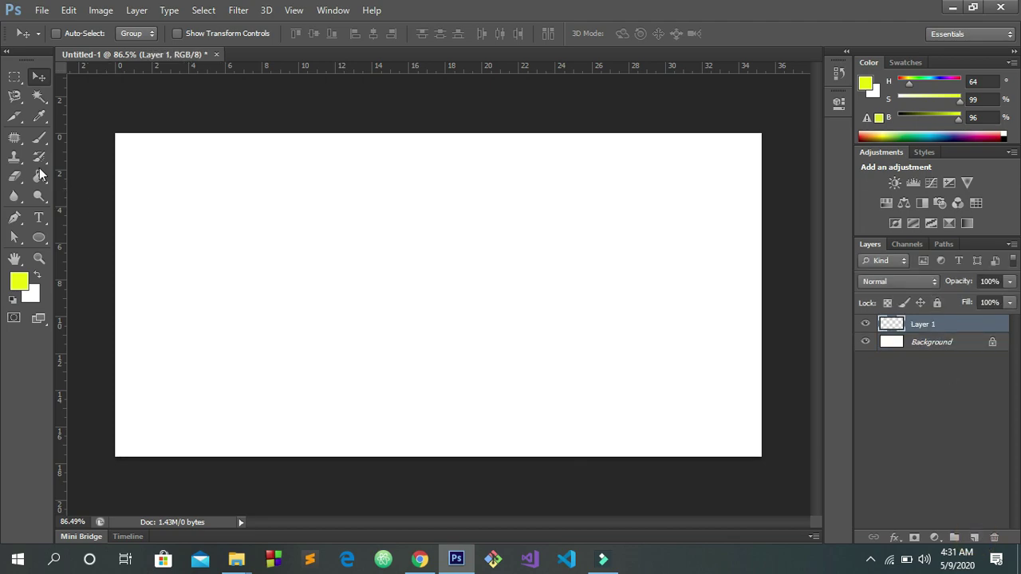
pyautogui.click(40, 140)
pyautogui.moveTo(217, 209); pyautogui.dragTo(533, 347)
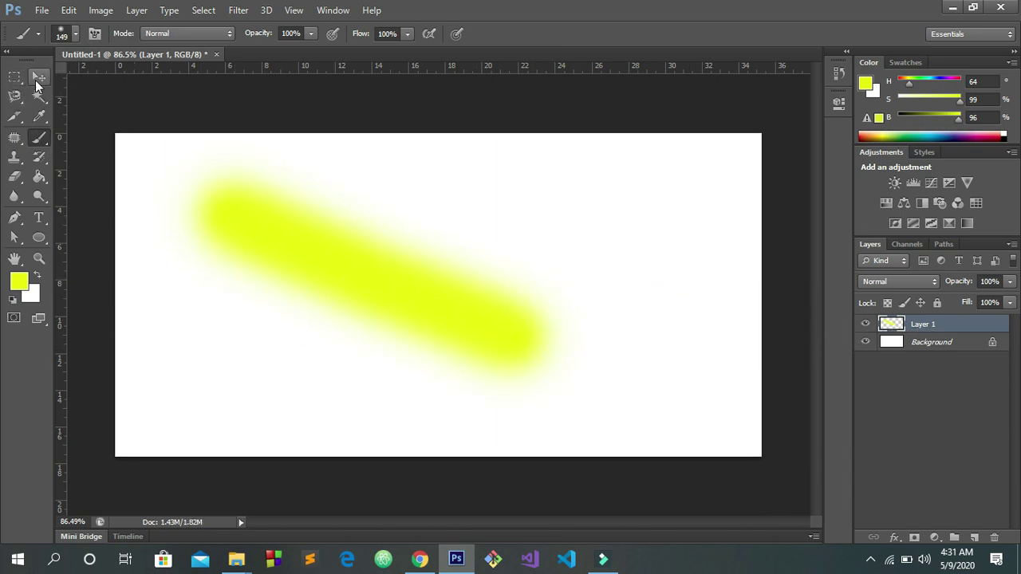
# Shift the yellow stroke around the canvas with the Move tool, and undo both the moves and the stroke.
pyautogui.click(38, 80)
pyautogui.moveTo(375, 287)
pyautogui.mouseDown()
pyautogui.moveTo(504, 270)
pyautogui.moveTo(399, 327)
pyautogui.moveTo(375, 265)
pyautogui.moveTo(448, 298)
pyautogui.moveTo(364, 326)
pyautogui.moveTo(445, 276)
pyautogui.moveTo(462, 310)
pyautogui.moveTo(412, 312)
pyautogui.moveTo(455, 290)
pyautogui.mouseUp()
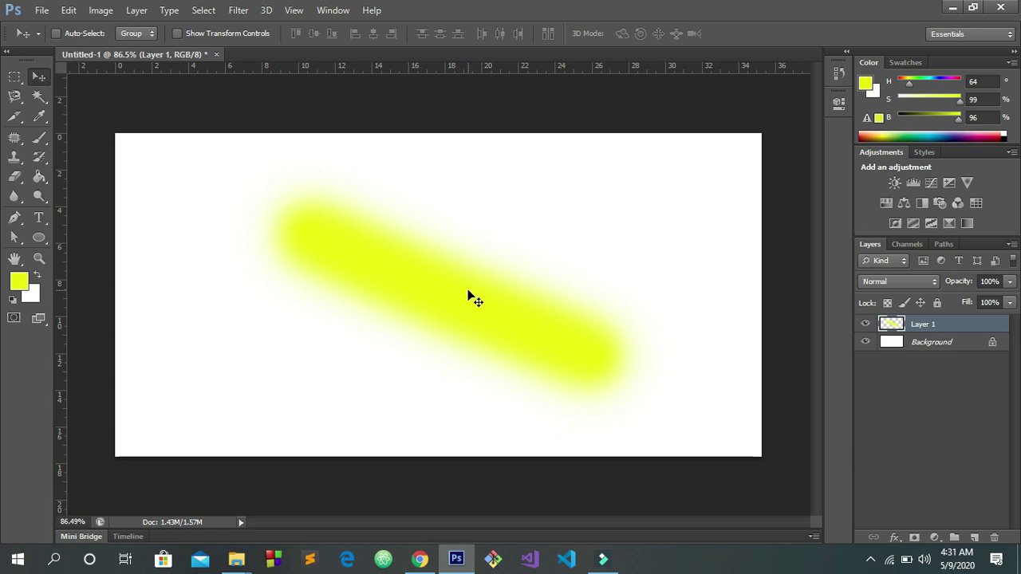
pyautogui.moveTo(469, 291)
pyautogui.mouseDown()
pyautogui.moveTo(430, 303)
pyautogui.moveTo(492, 260)
pyautogui.moveTo(420, 303)
pyautogui.moveTo(487, 301)
pyautogui.mouseUp()
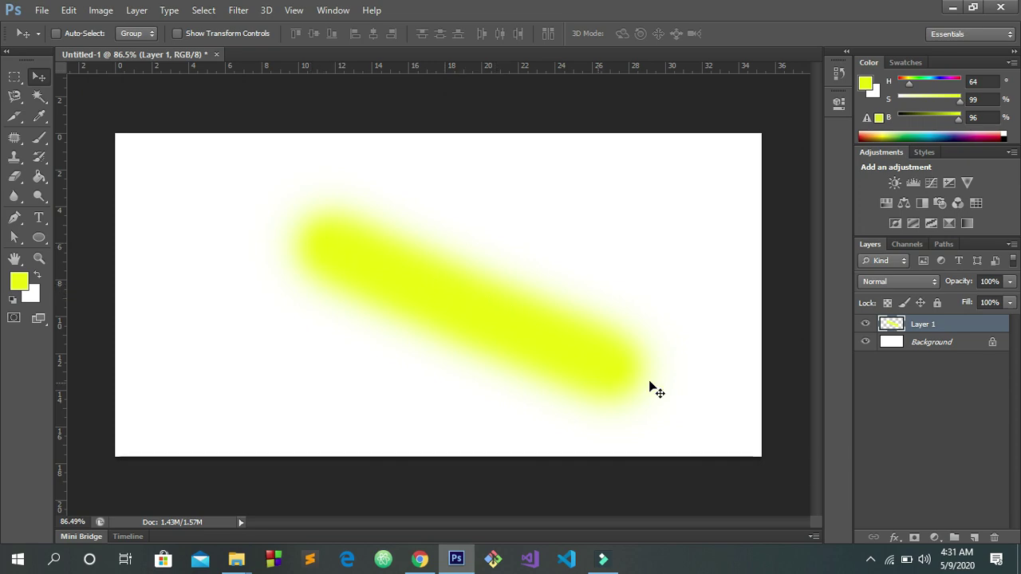
pyautogui.moveTo(496, 335); pyautogui.dragTo(477, 327)
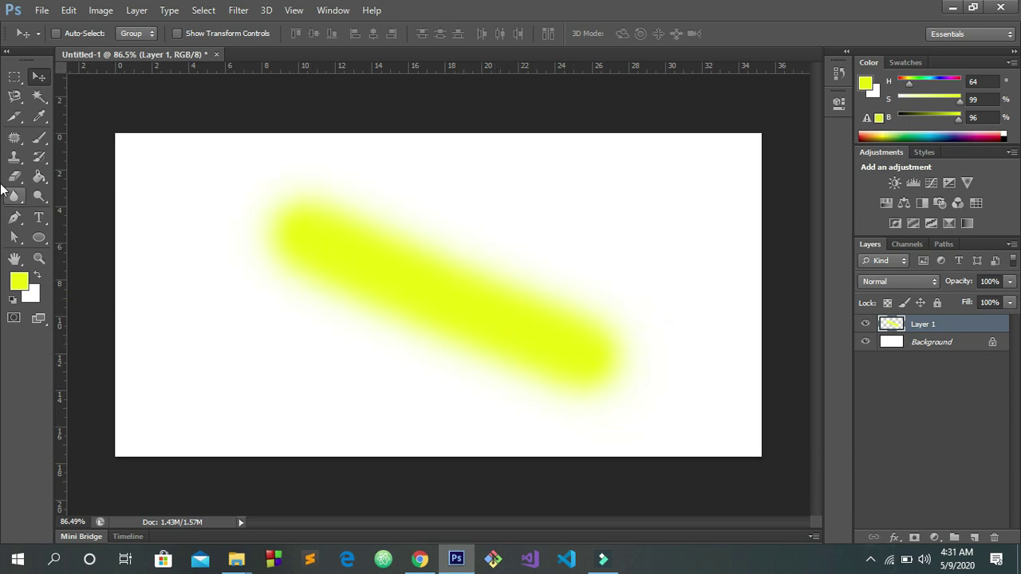
pyautogui.hotkey('ctrl', 'z')
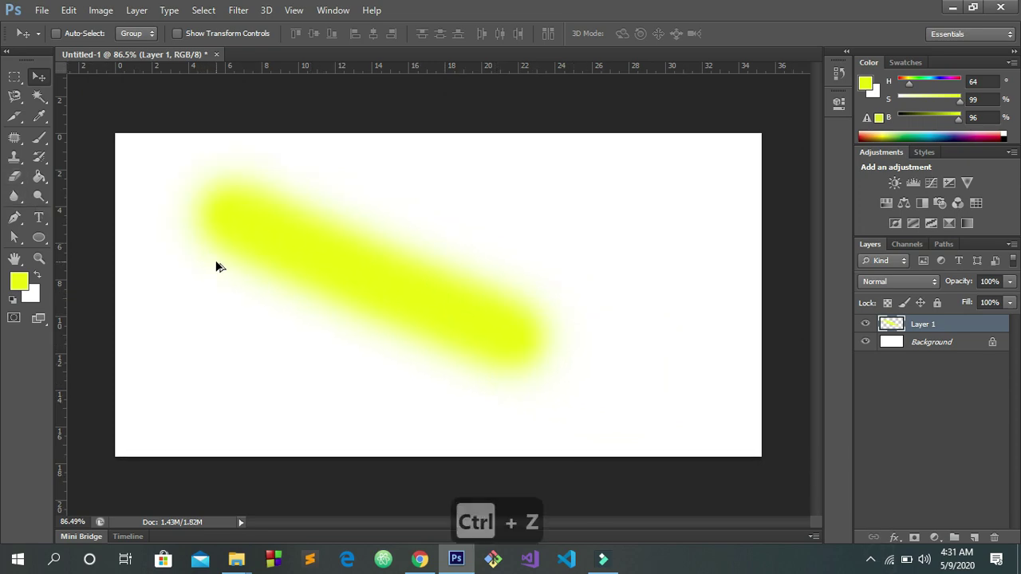
pyautogui.hotkey('ctrl', 'alt', 'z')
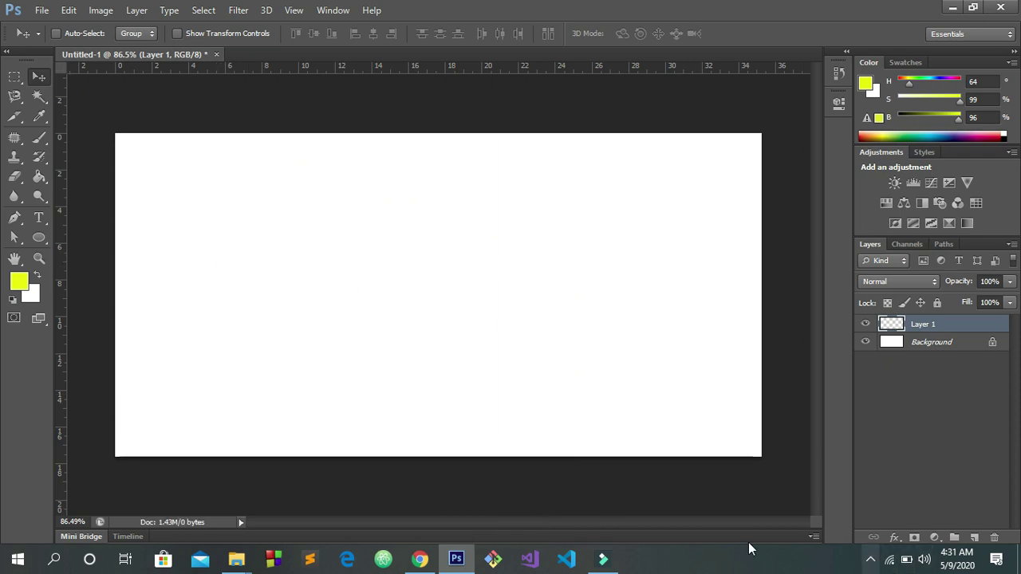
pyautogui.click(870, 559)
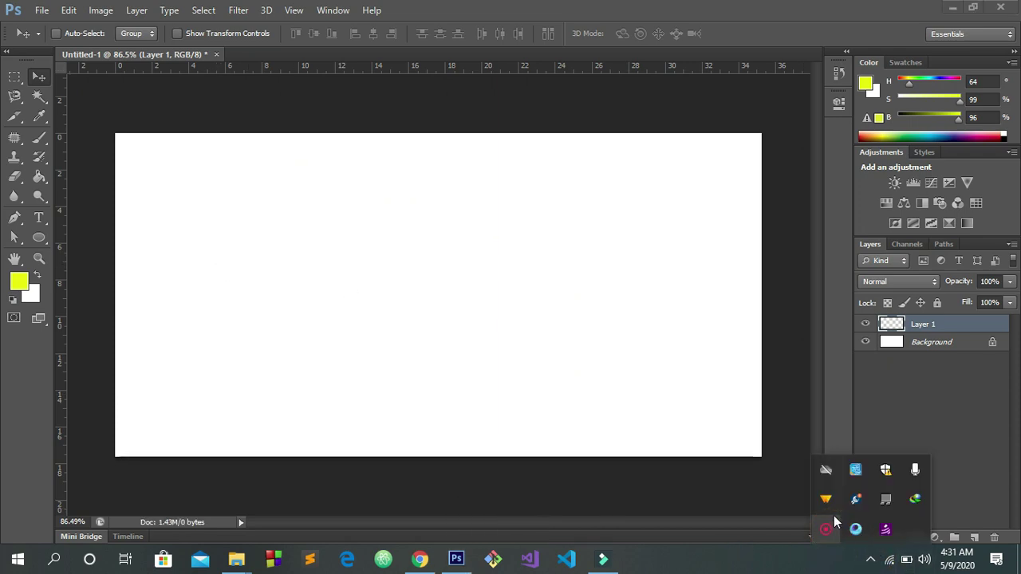
pyautogui.rightClick(856, 529)
pyautogui.rightClick(858, 528)
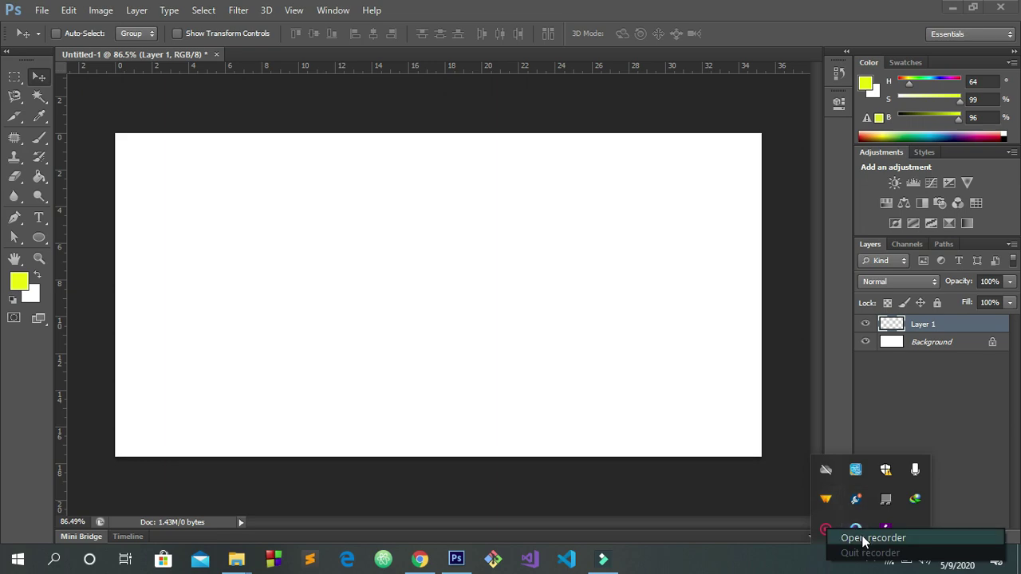
pyautogui.click(871, 538)
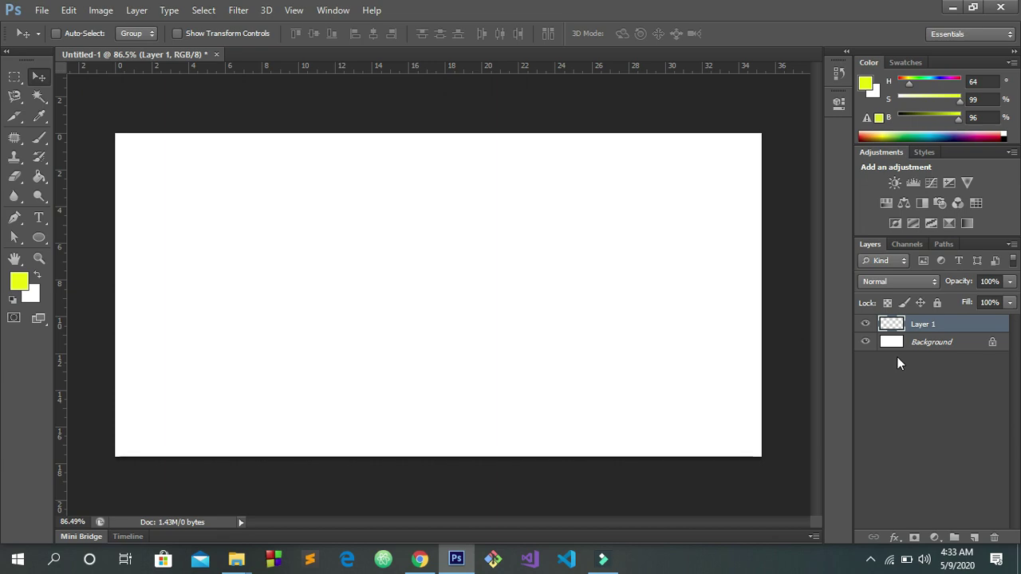
pyautogui.click(872, 561)
pyautogui.rightClick(826, 529)
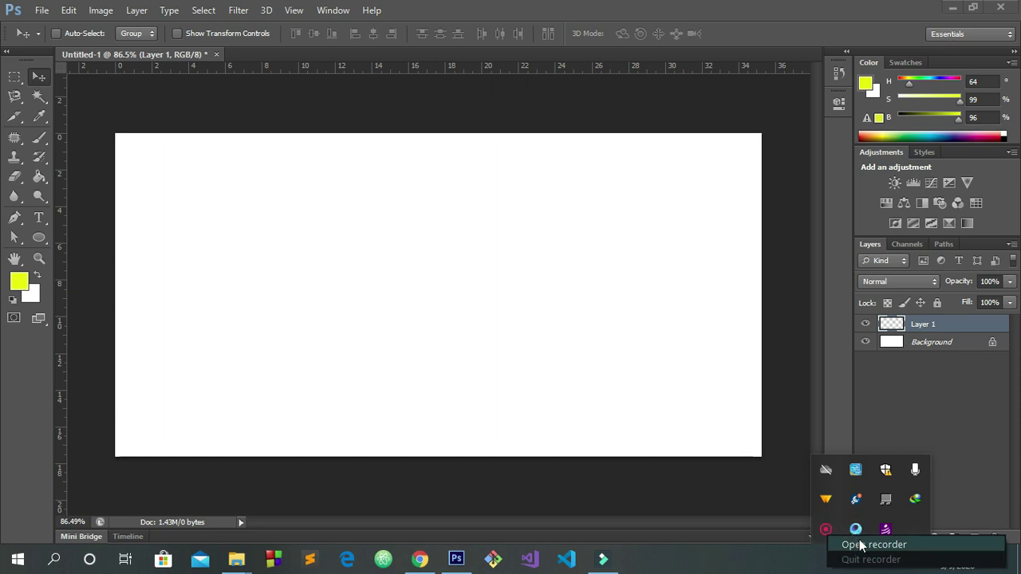
pyautogui.click(862, 546)
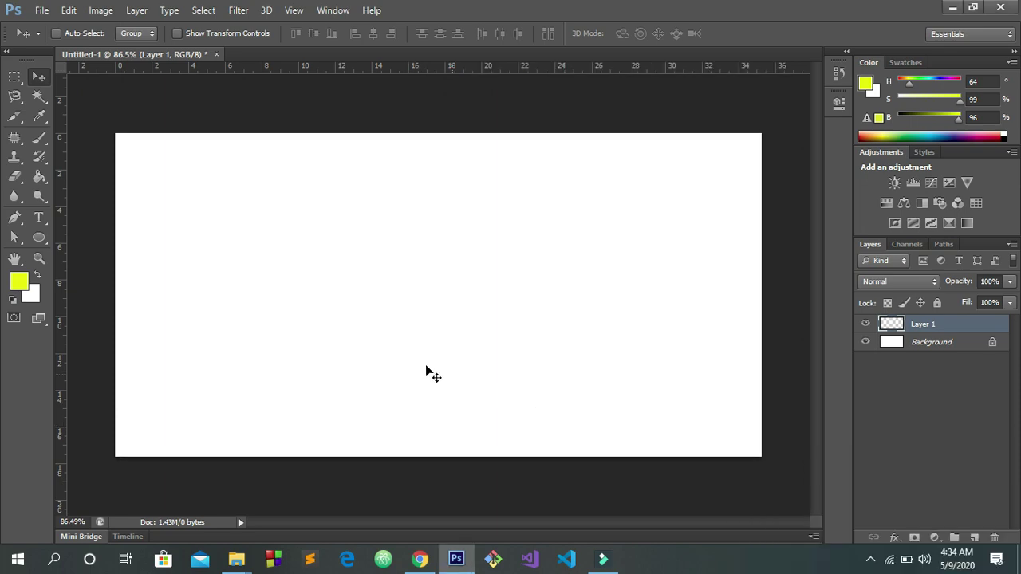
# Reset the colors to the default black and white, and set the foreground color to red ec1313.
pyautogui.click(12, 301)
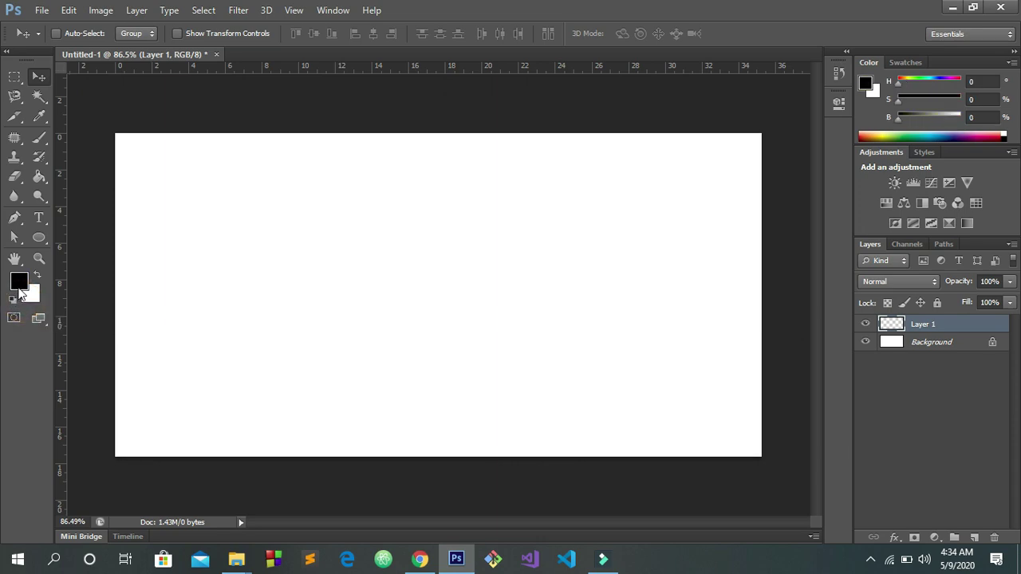
pyautogui.click(22, 284)
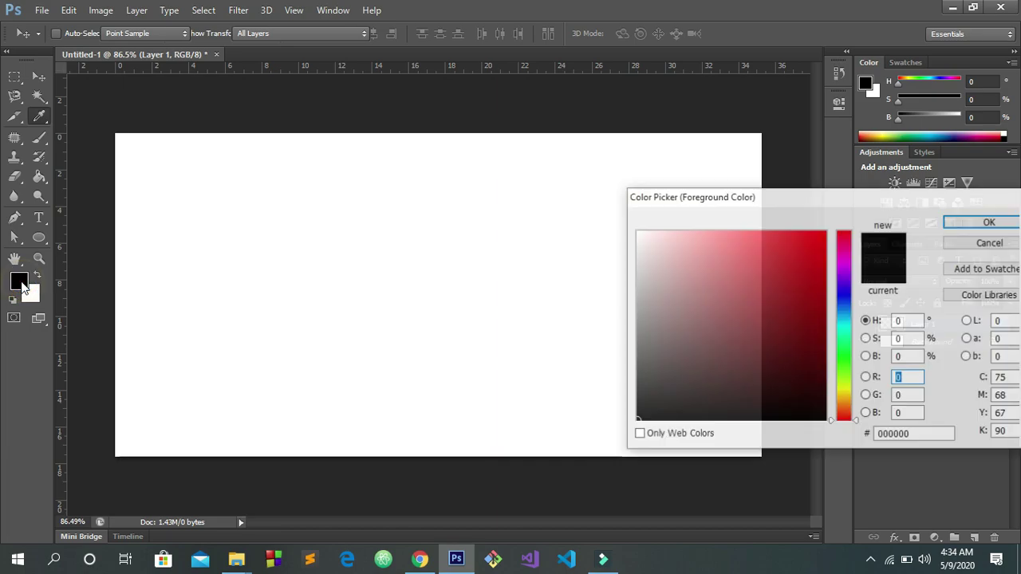
pyautogui.click(810, 244)
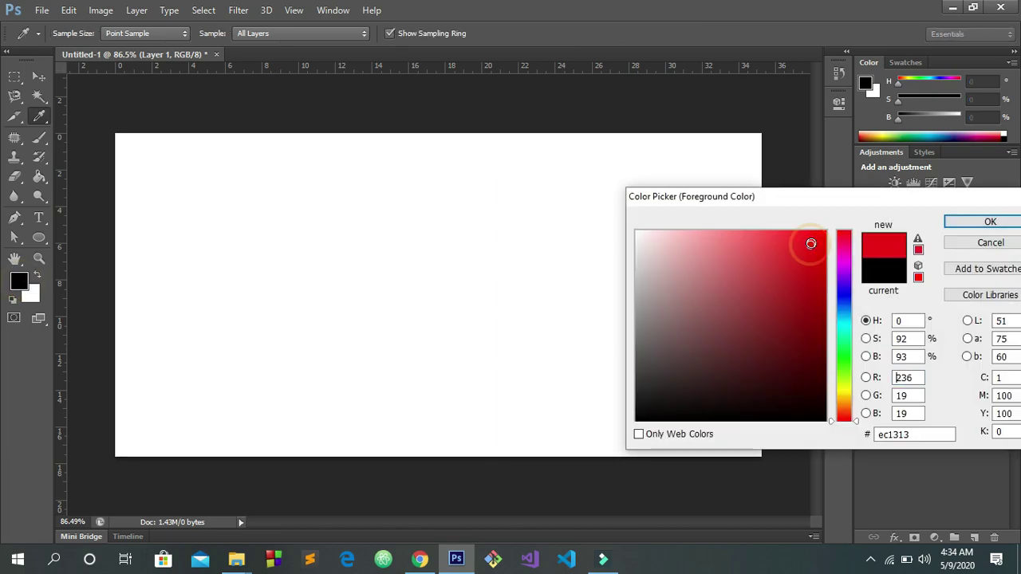
pyautogui.click(989, 222)
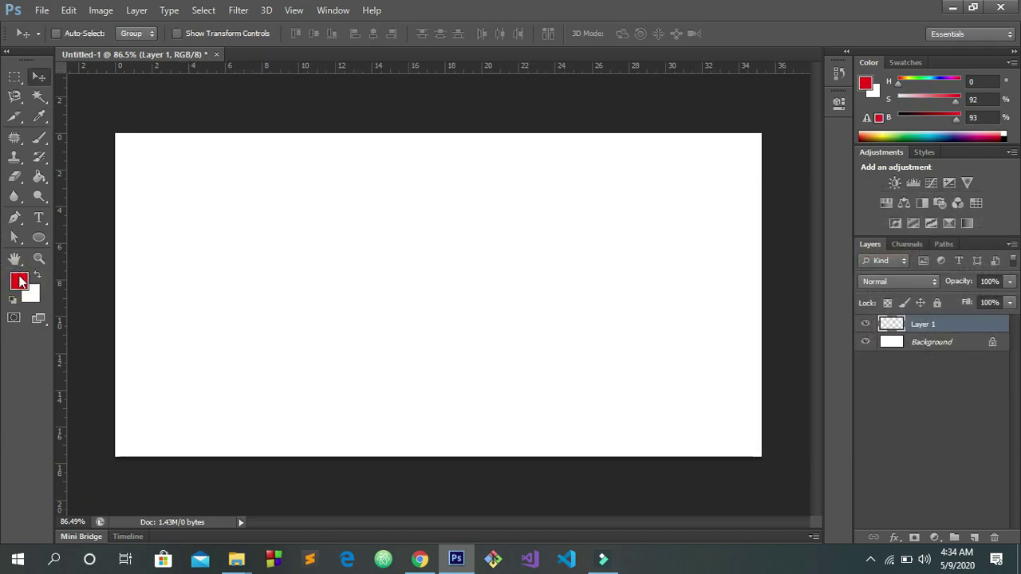
# Set the background color to a saturated blue-violet with hue 257.
pyautogui.click(33, 296)
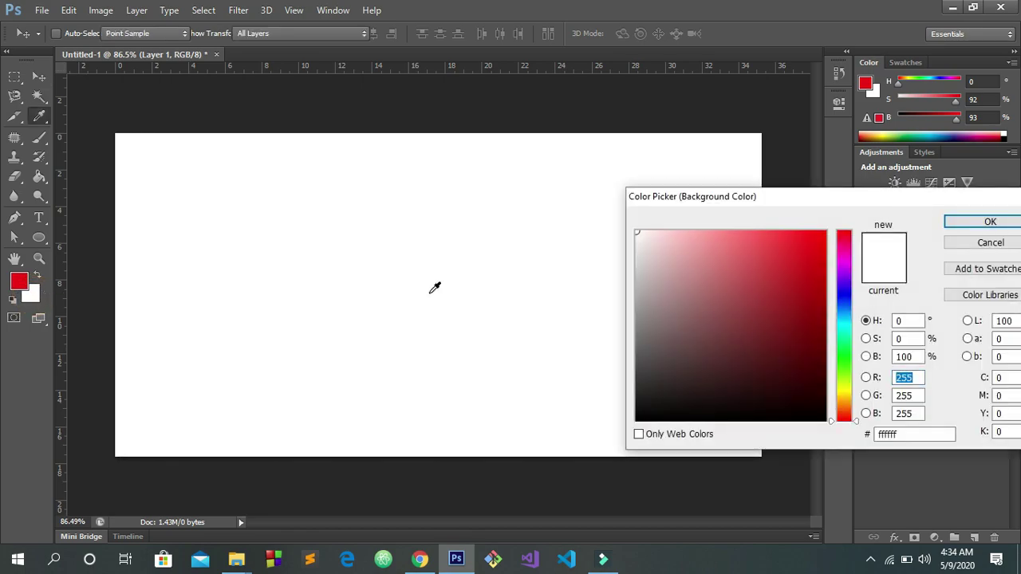
pyautogui.click(843, 285)
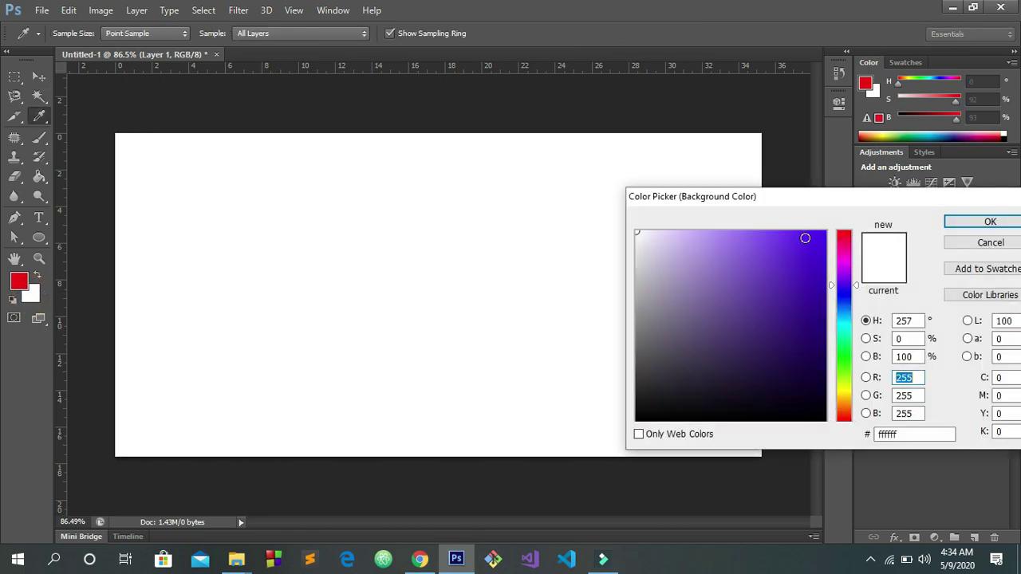
pyautogui.click(810, 239)
pyautogui.click(969, 229)
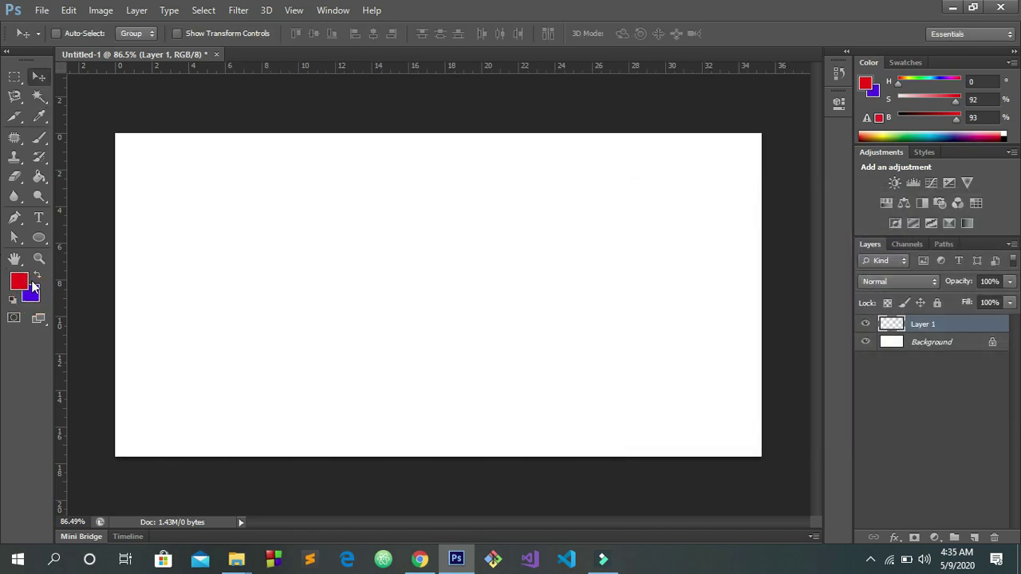
# Swap the foreground and background colors back and forth several times, and reset them to the default black and white.
pyautogui.click(37, 279)
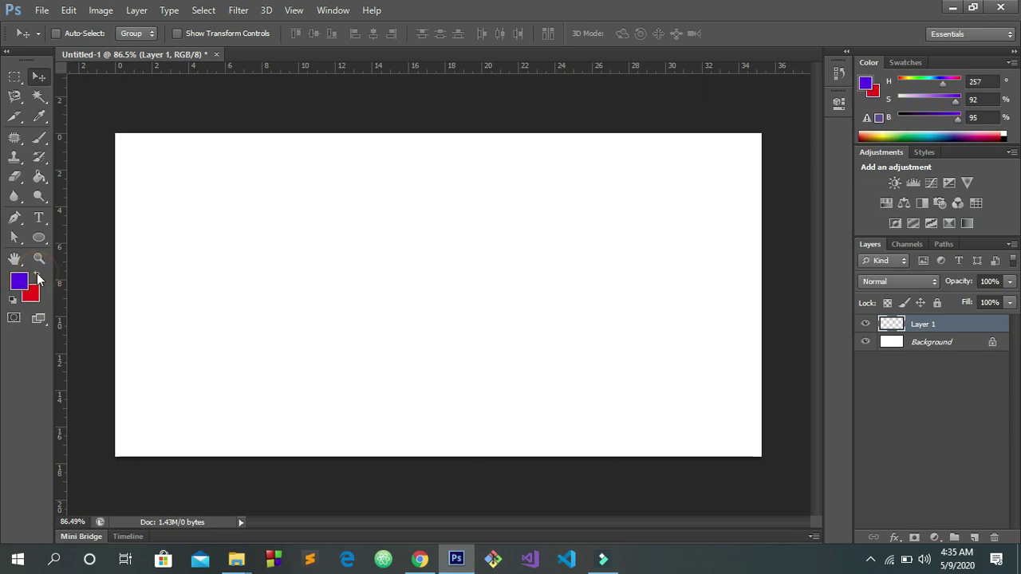
pyautogui.click(37, 278)
pyautogui.click(37, 278)
pyautogui.click(37, 278)
pyautogui.click(38, 278)
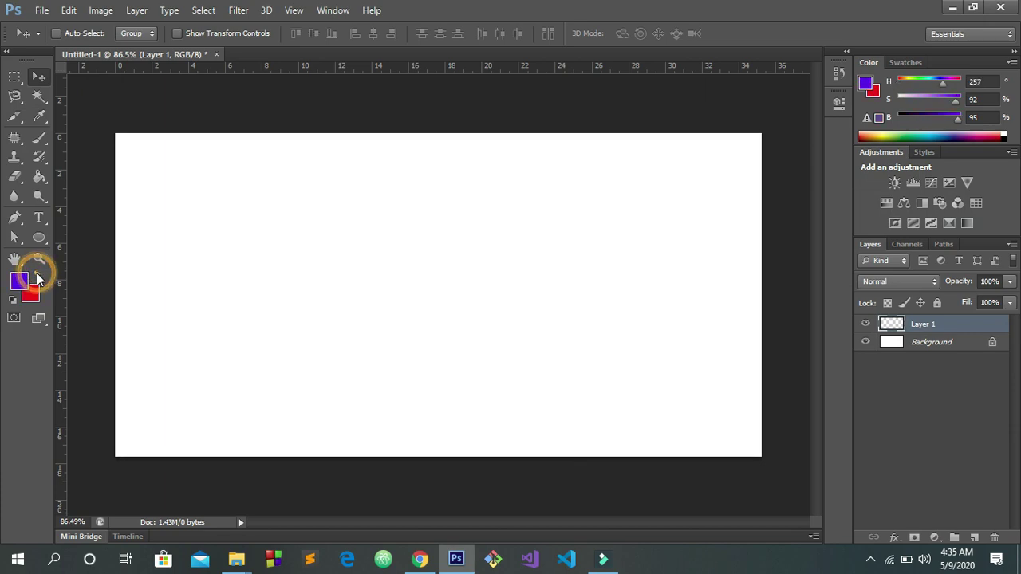
pyautogui.click(37, 279)
pyautogui.click(37, 278)
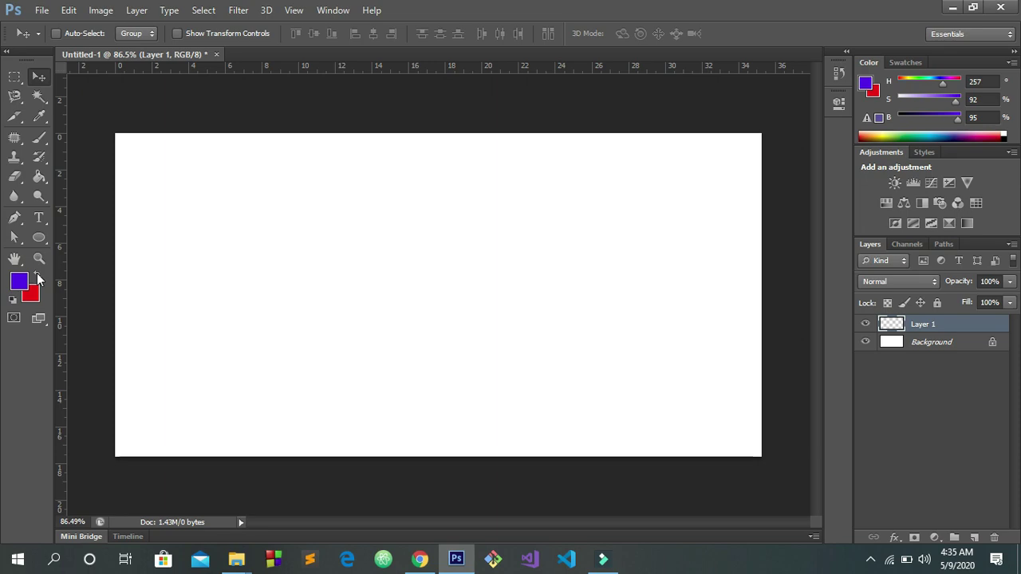
pyautogui.click(37, 279)
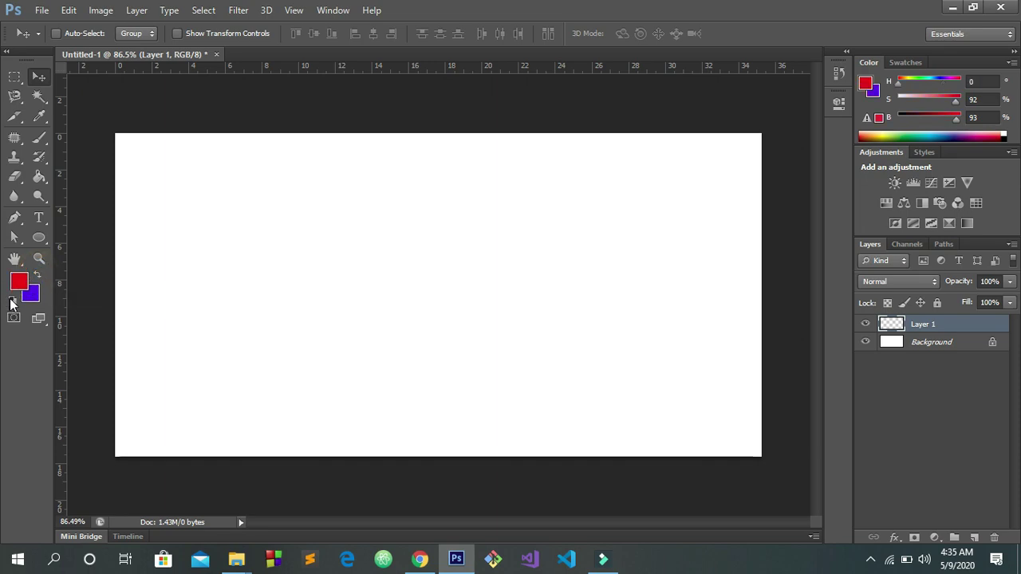
pyautogui.click(11, 301)
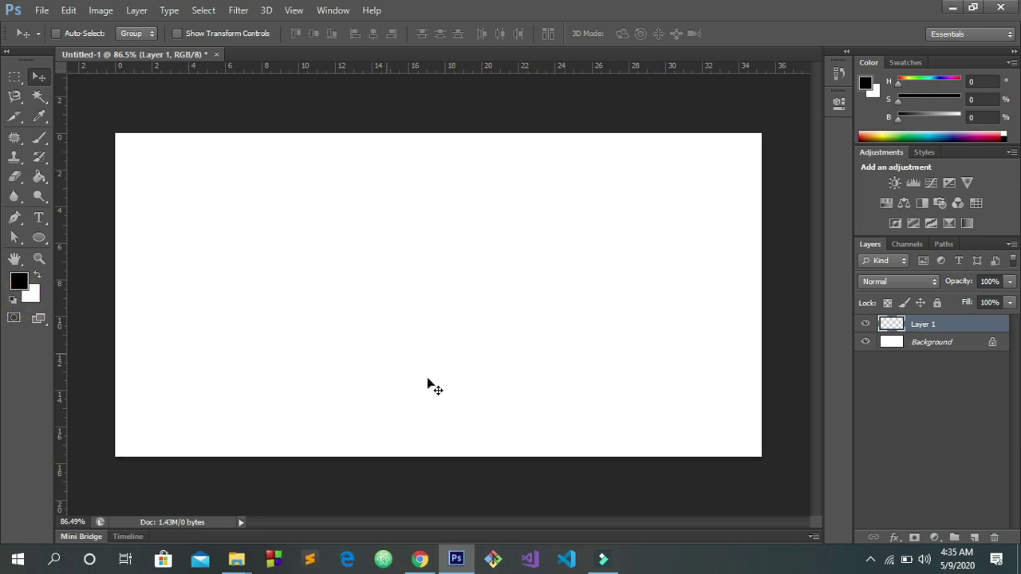
pyautogui.click(867, 558)
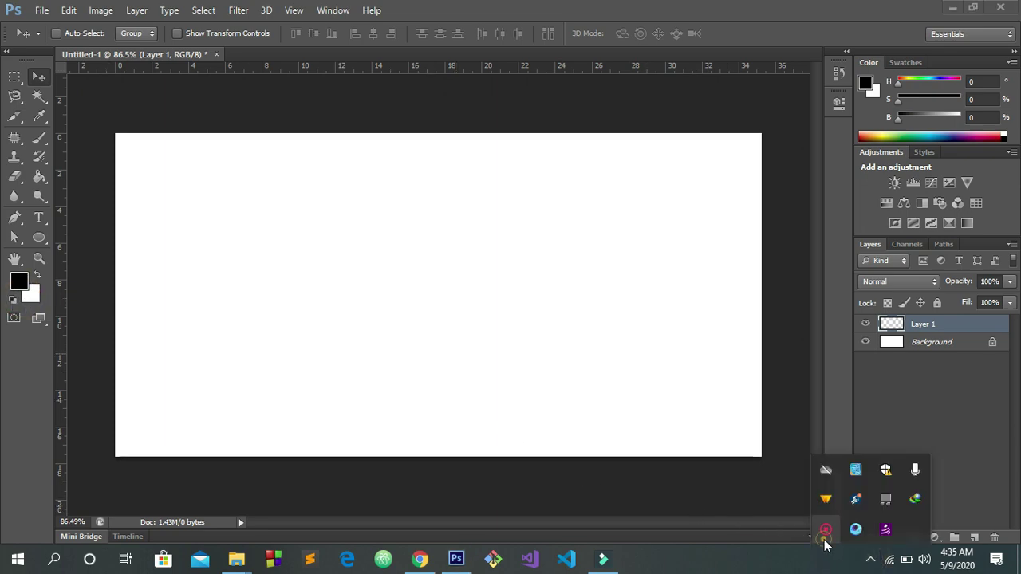
pyautogui.rightClick(826, 529)
pyautogui.click(845, 546)
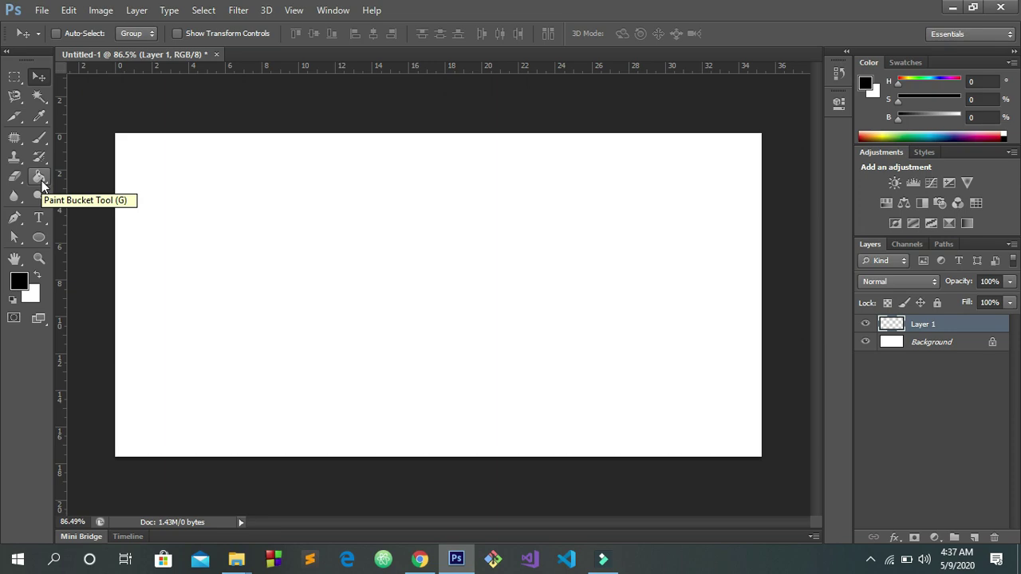
# Fill Layer 1 with near-black 050404 using the Paint Bucket tool, and undo the fill.
pyautogui.moveTo(42, 185); pyautogui.dragTo(77, 177)
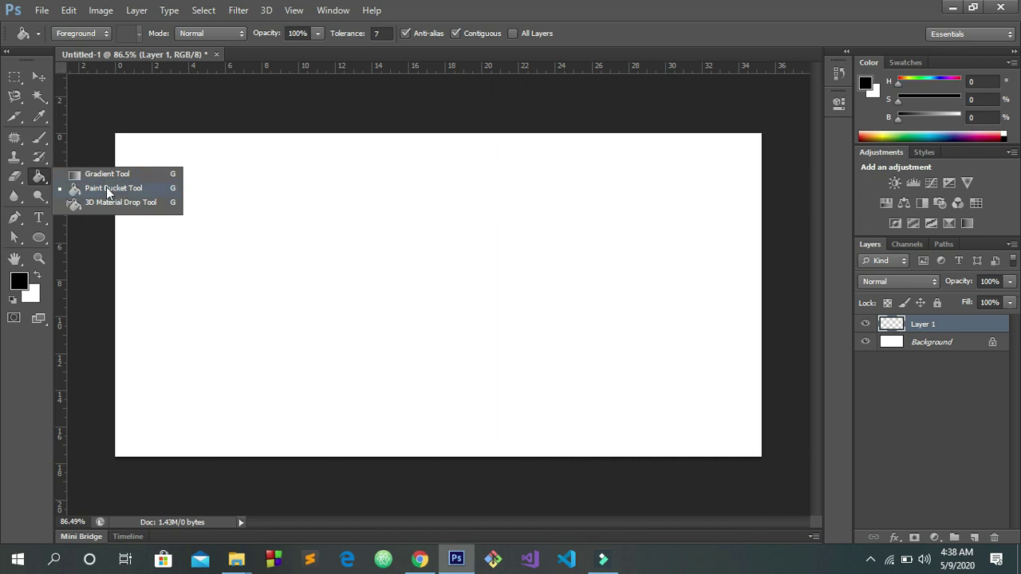
pyautogui.click(106, 187)
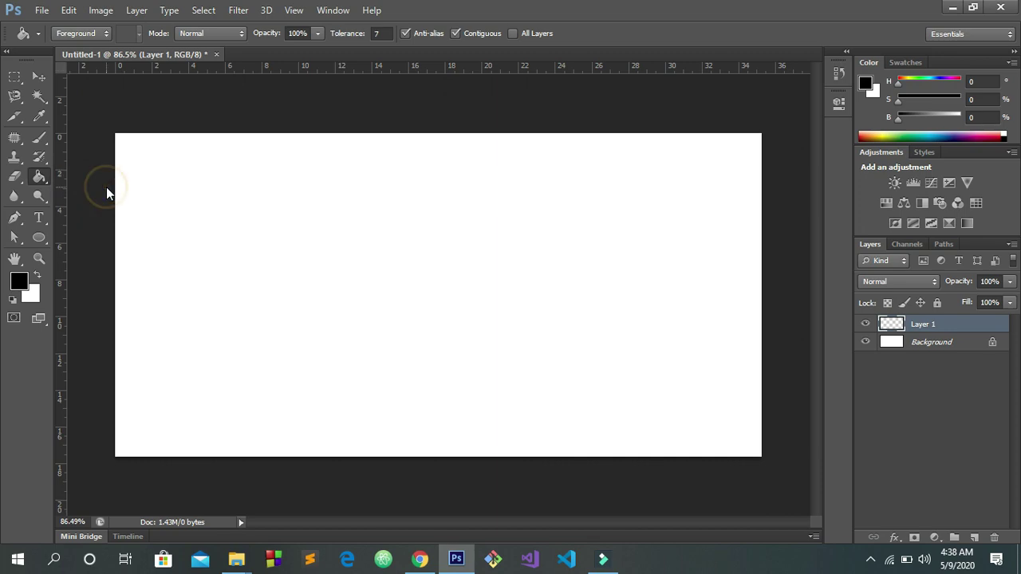
pyautogui.click(21, 282)
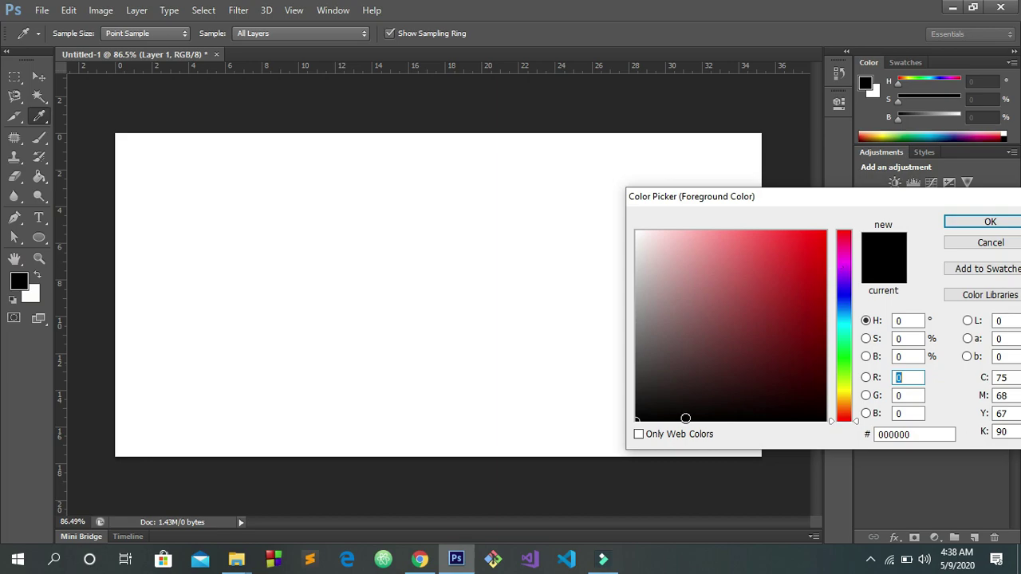
pyautogui.click(689, 413)
pyautogui.click(987, 222)
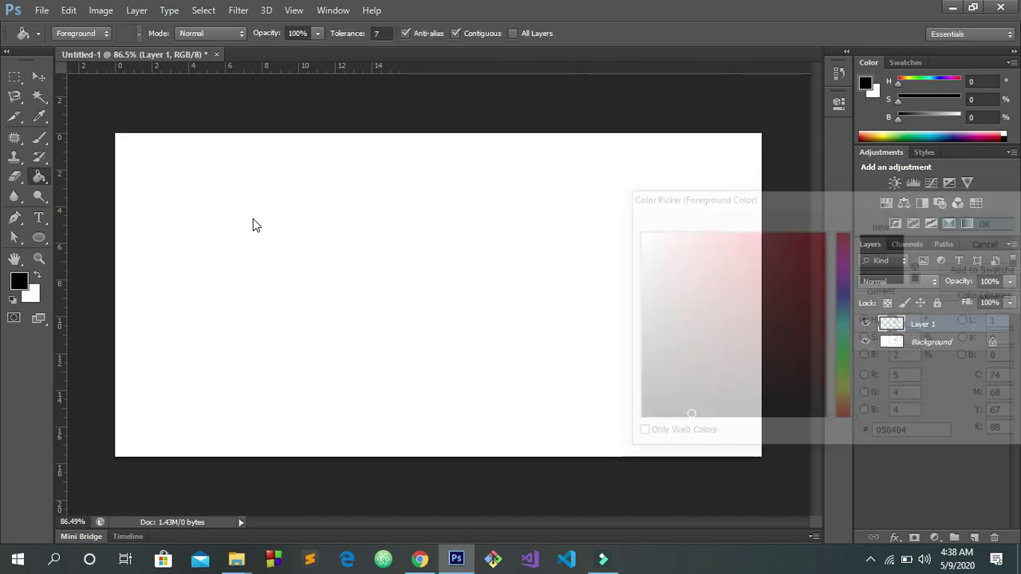
pyautogui.click(438, 229)
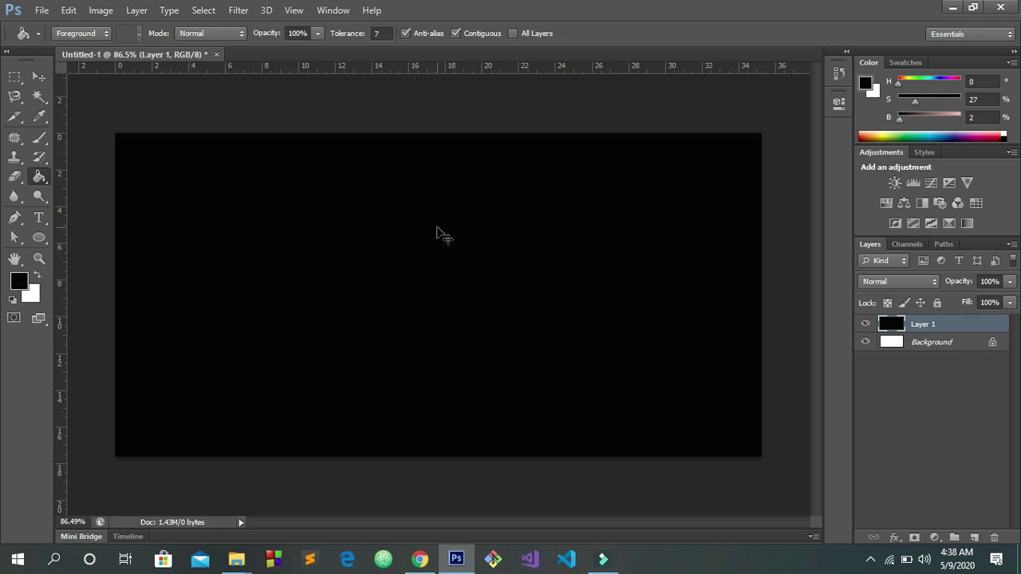
pyautogui.hotkey('ctrl', 'z')
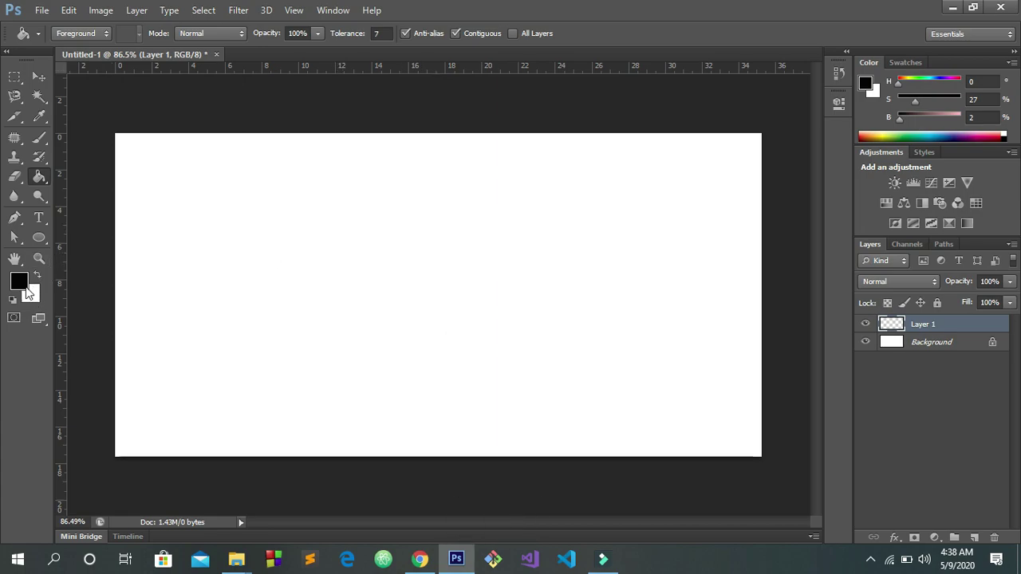
# Set the foreground color to red dc1c1c, and fill Layer 1 with the Paint Bucket tool, undoing the fill.
pyautogui.click(20, 282)
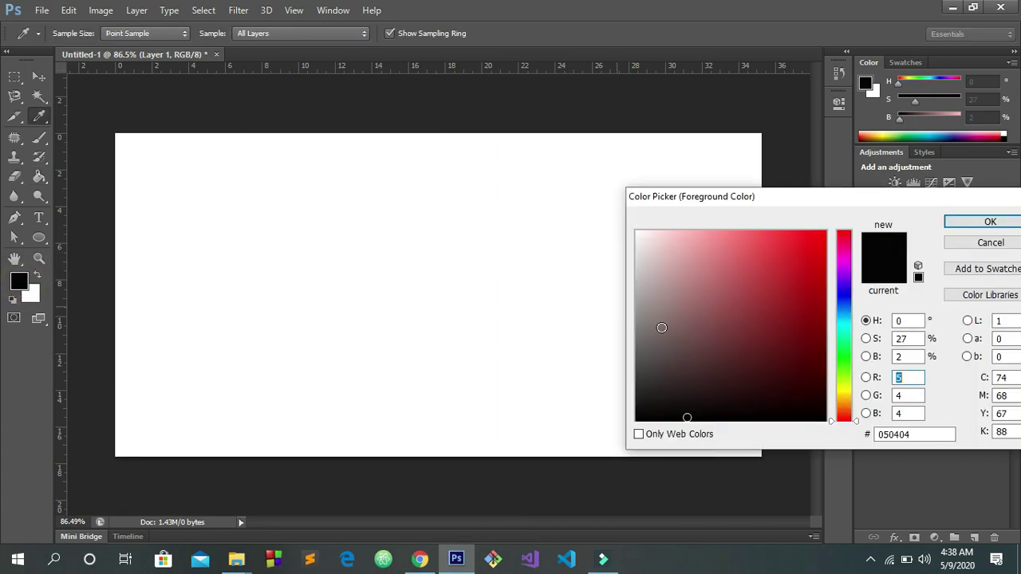
pyautogui.click(802, 256)
pyautogui.click(990, 224)
pyautogui.press('g')
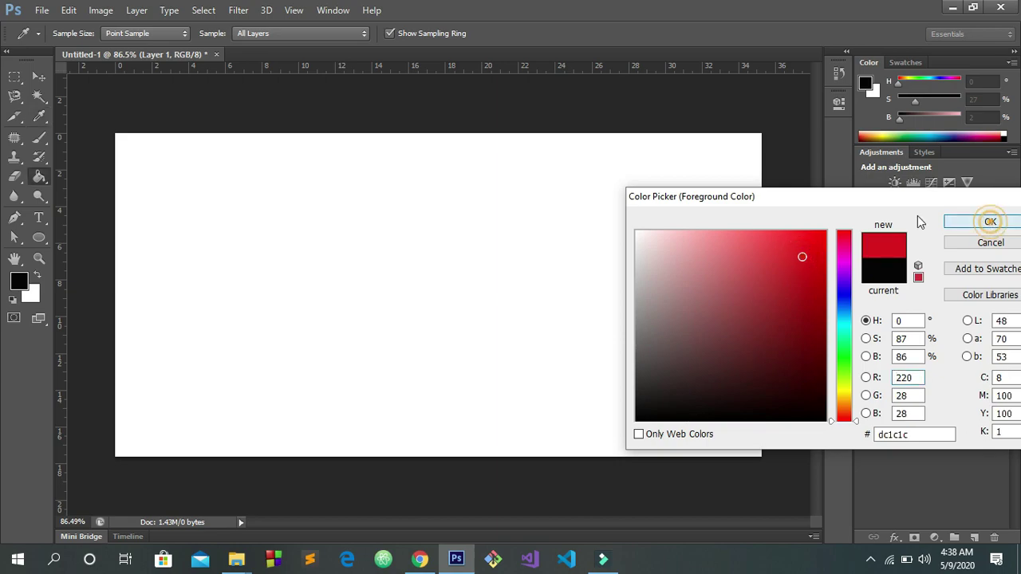
pyautogui.click(381, 240)
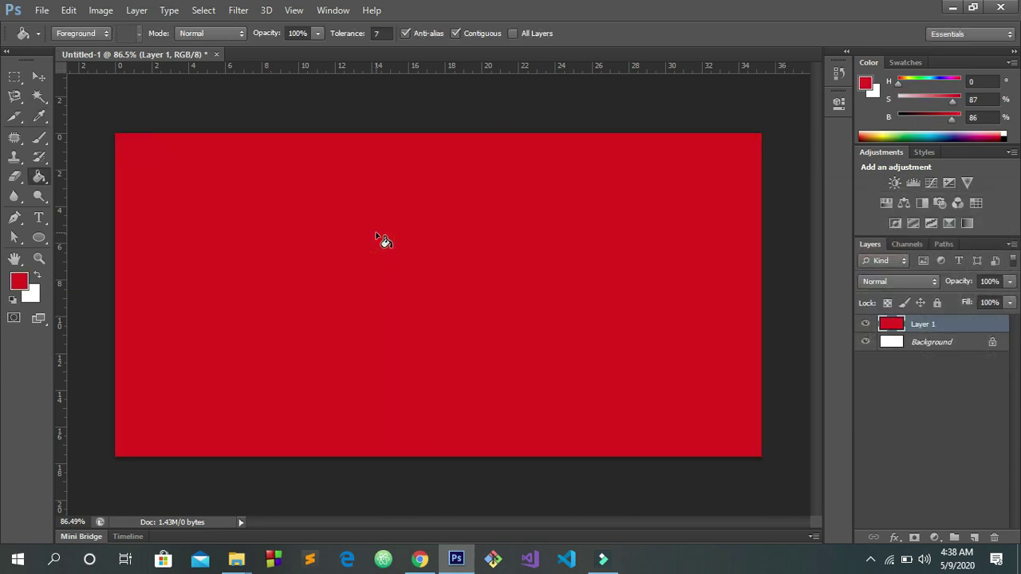
pyautogui.hotkey('ctrl', 'z')
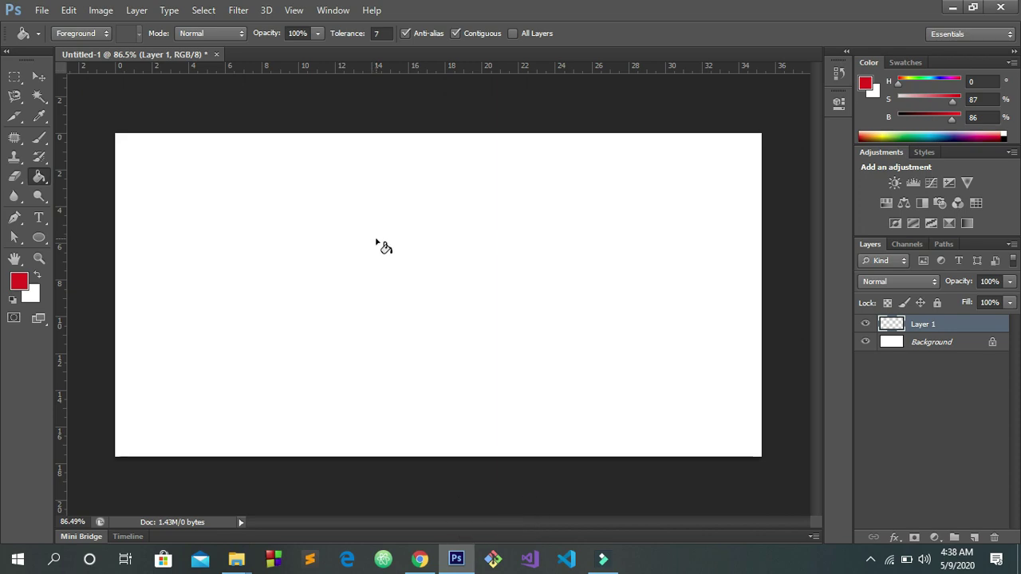
# Fill Layer 1 directly with the red foreground color, undo and repeat the fill, and switch to the Rectangular Marquee tool.
pyautogui.hotkey('alt', 'BackSpace')
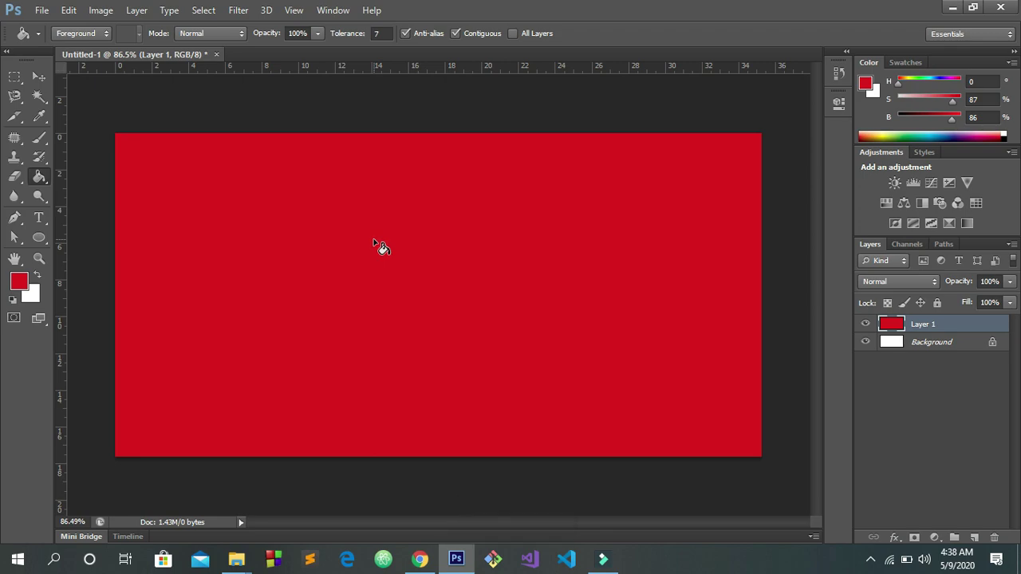
pyautogui.hotkey('ctrl', 'z')
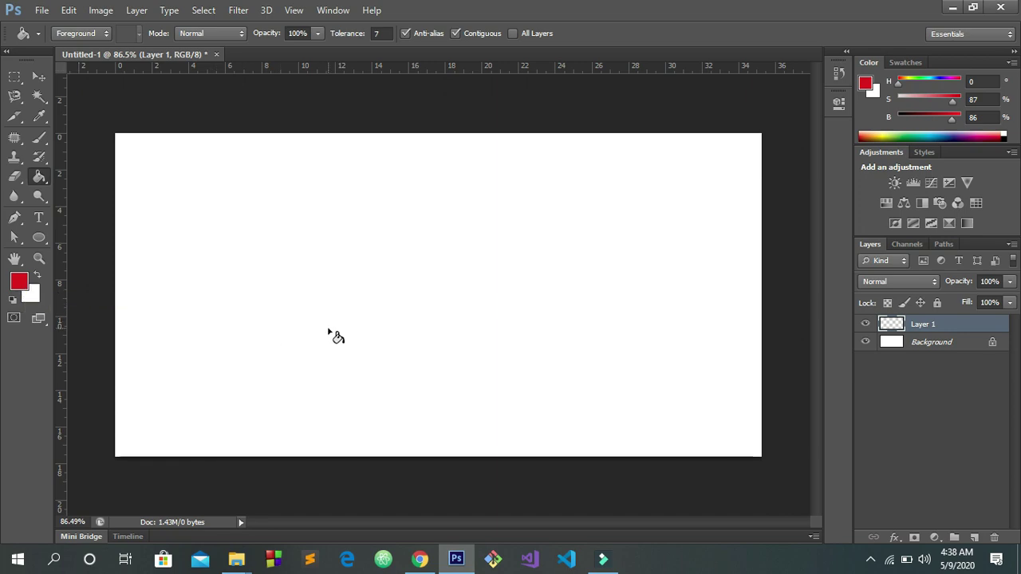
pyautogui.hotkey('alt', 'BackSpace')
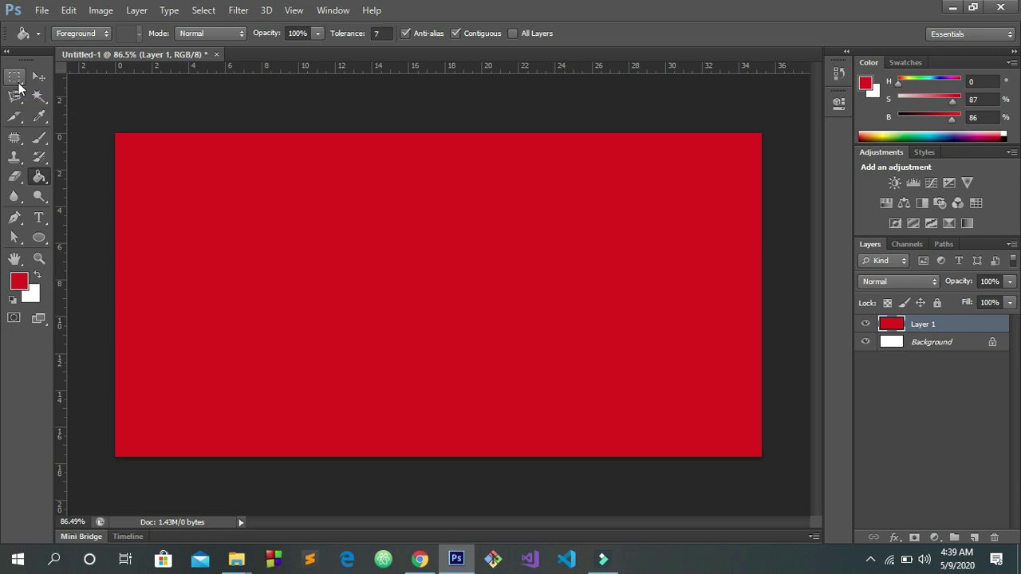
pyautogui.press('m')
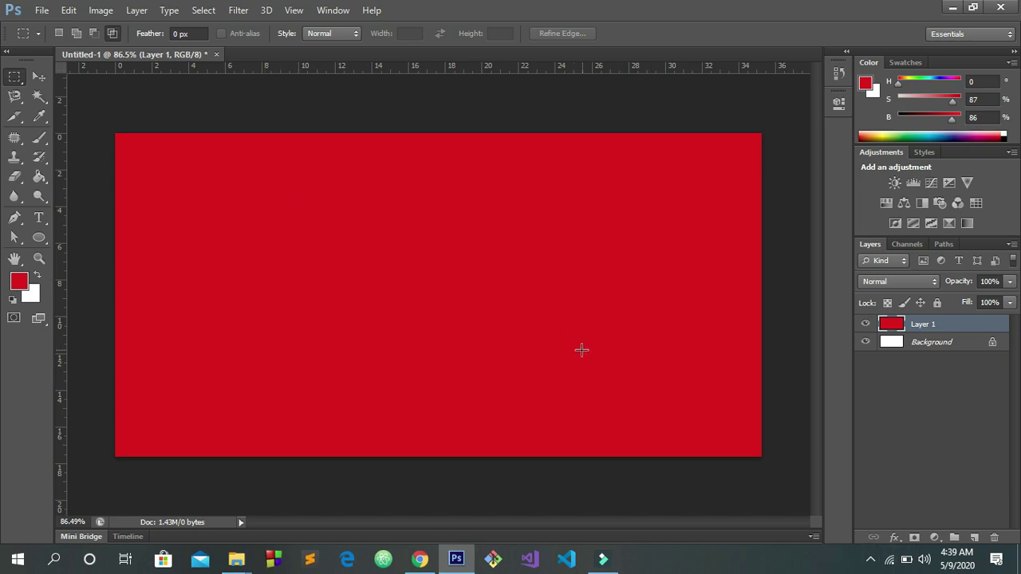
pyautogui.click(870, 559)
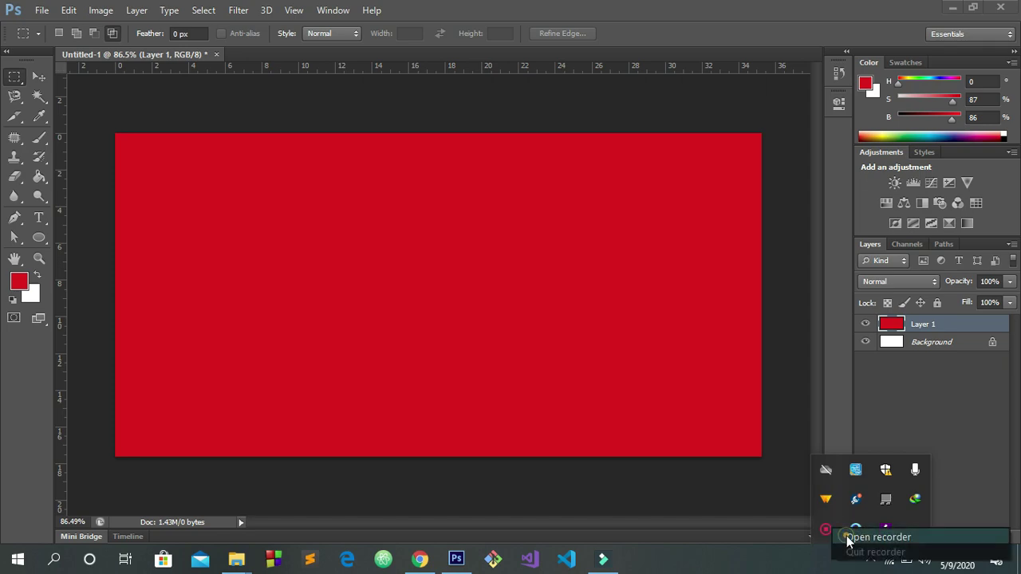
pyautogui.click(830, 529)
pyautogui.click(818, 530)
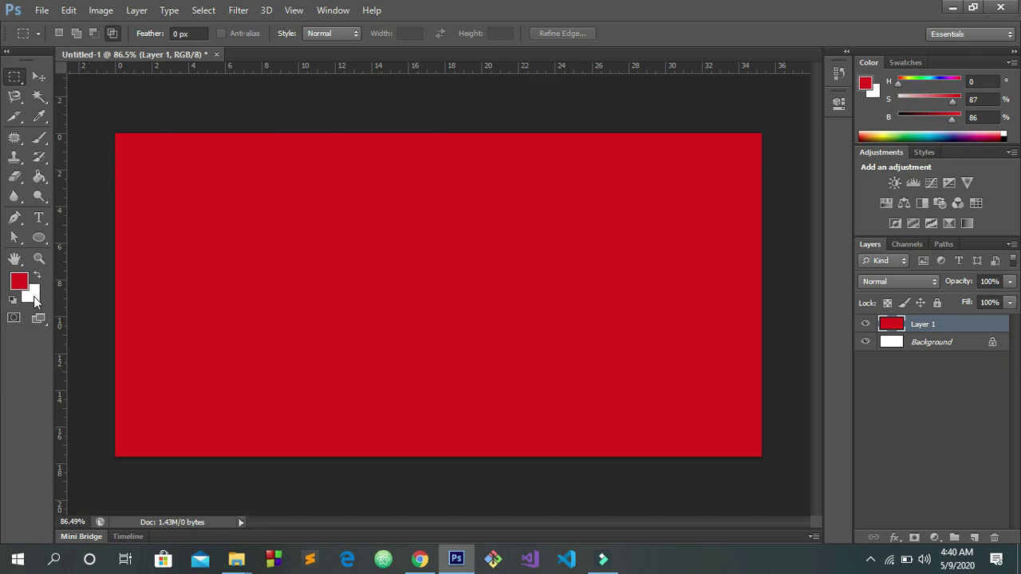
# Set the background color to a medium blue with hue 216, and fill Layer 1 first with that blue and again with the red foreground color.
pyautogui.click(35, 300)
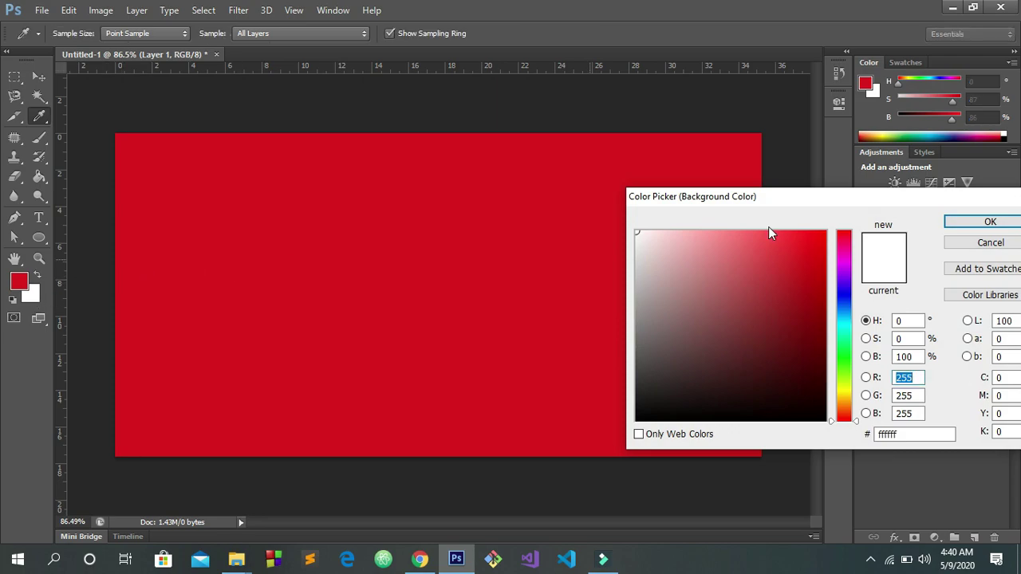
pyautogui.click(843, 306)
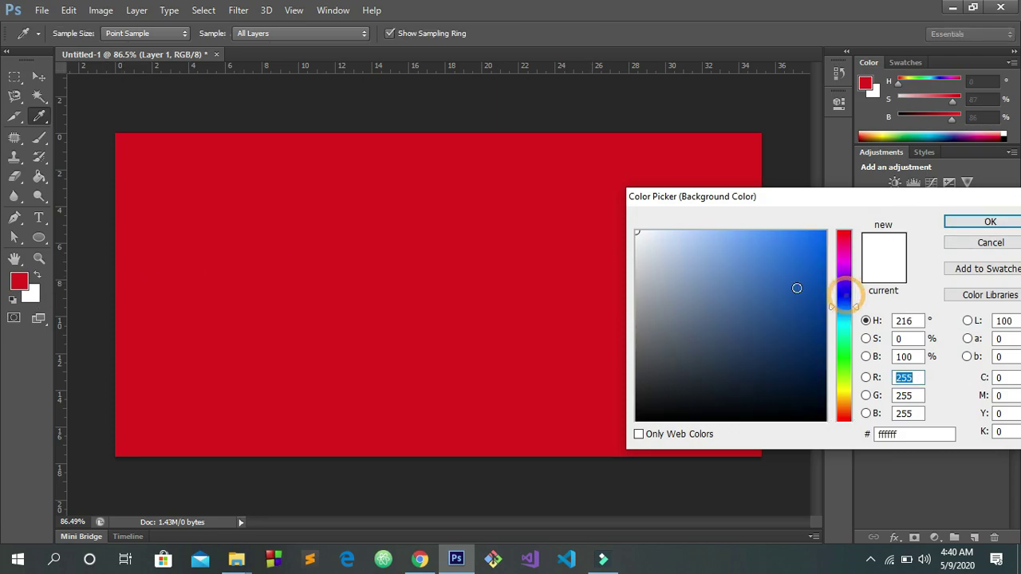
pyautogui.click(781, 274)
pyautogui.click(989, 222)
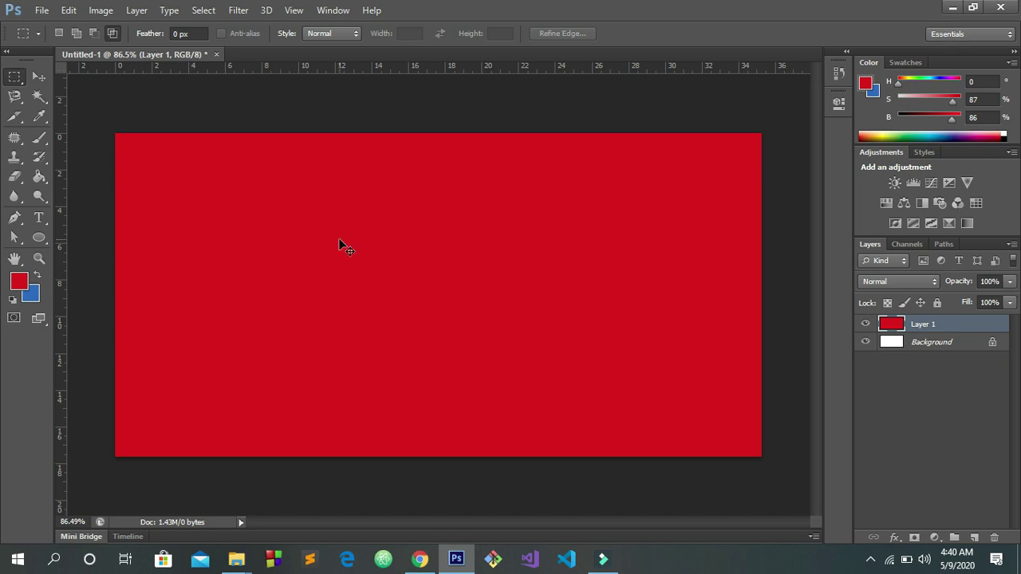
pyautogui.hotkey('ctrl', 'BackSpace')
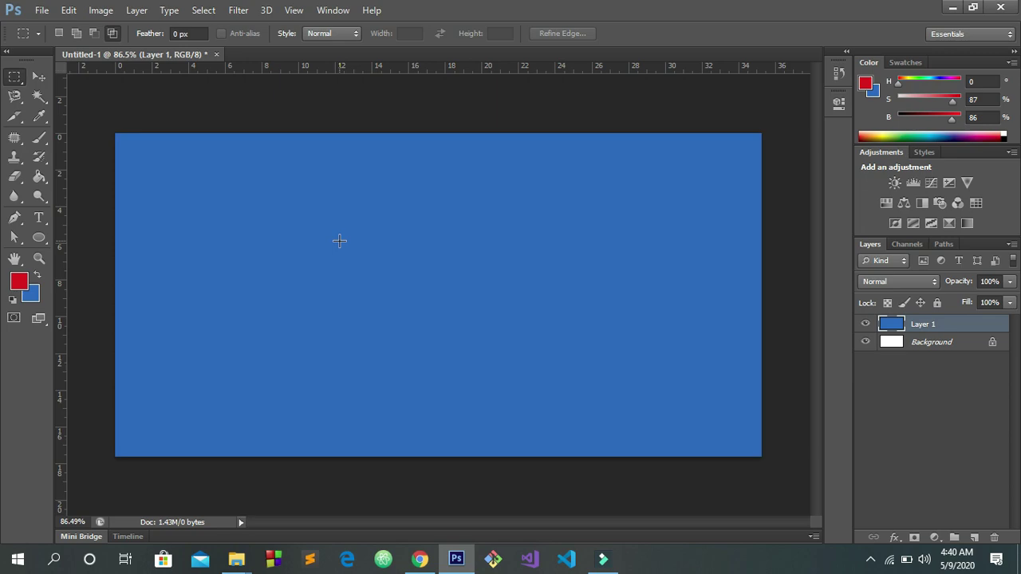
pyautogui.hotkey('alt', 'BackSpace')
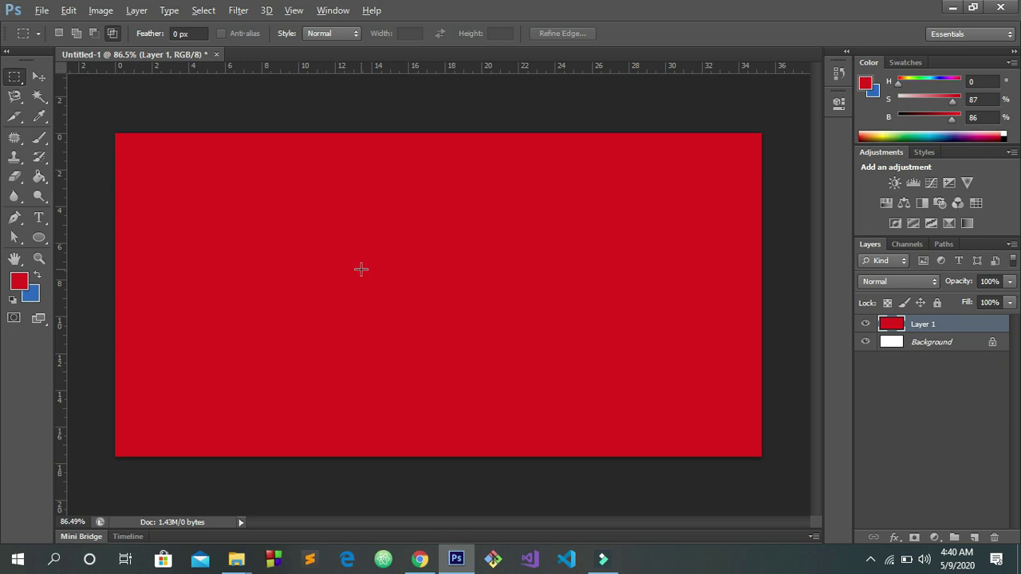
# Examine the red-filled canvas at different zoom levels and across its width.
pyautogui.scroll(3, 361, 270)
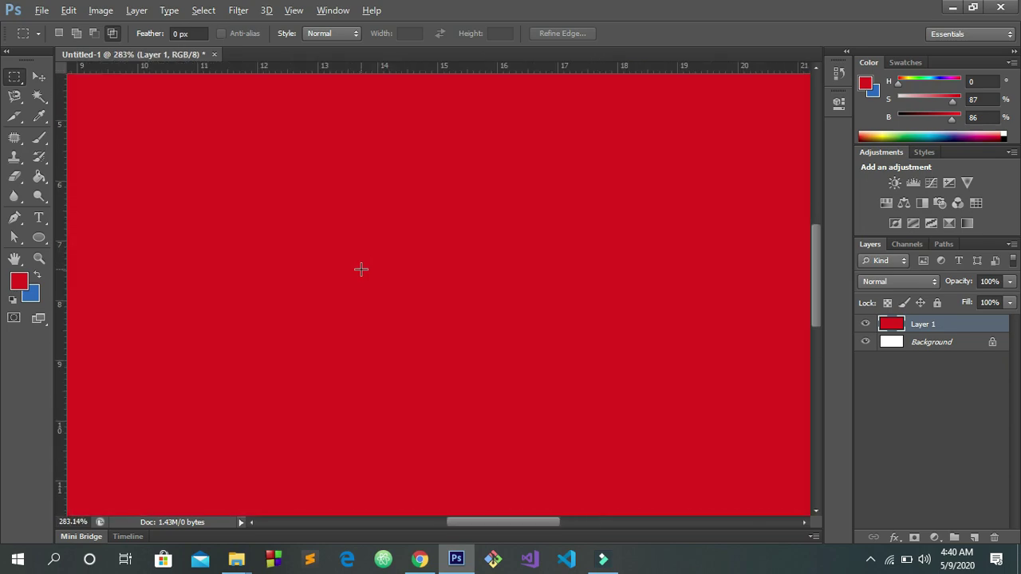
pyautogui.scroll(-3, 360, 269)
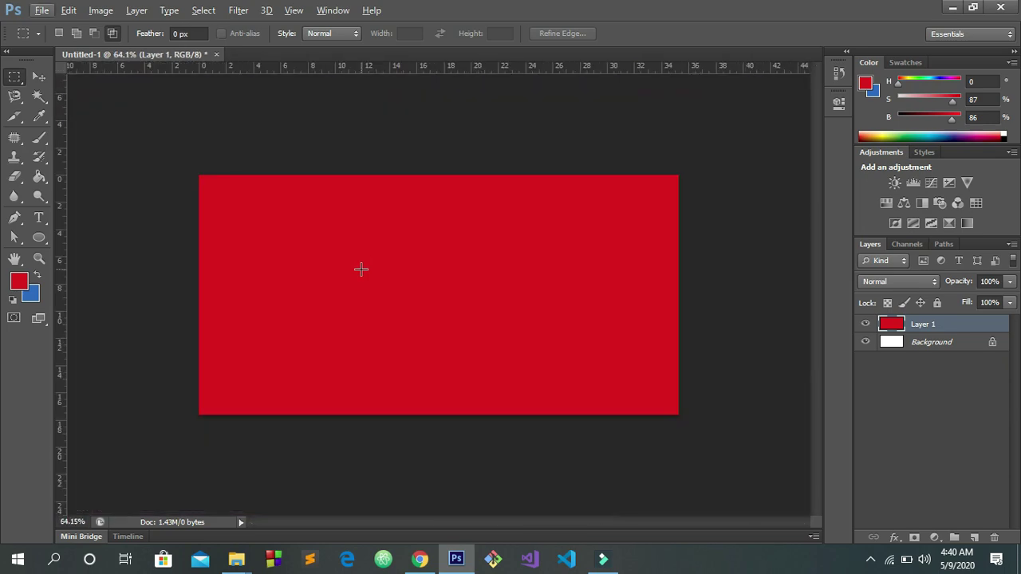
pyautogui.scroll(5, 360, 269)
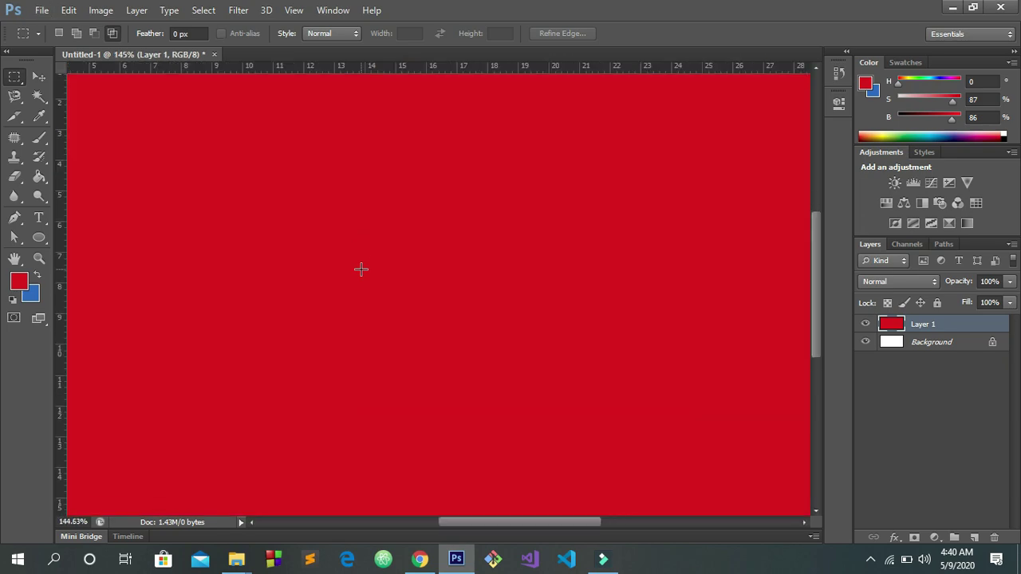
pyautogui.hscroll(4, 360, 268)
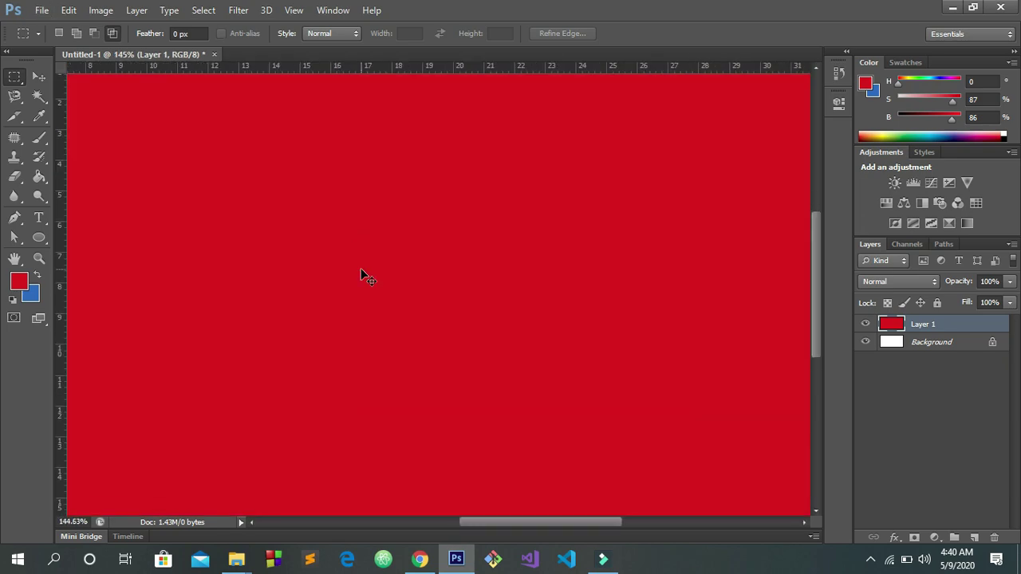
pyautogui.hscroll(-10, 360, 268)
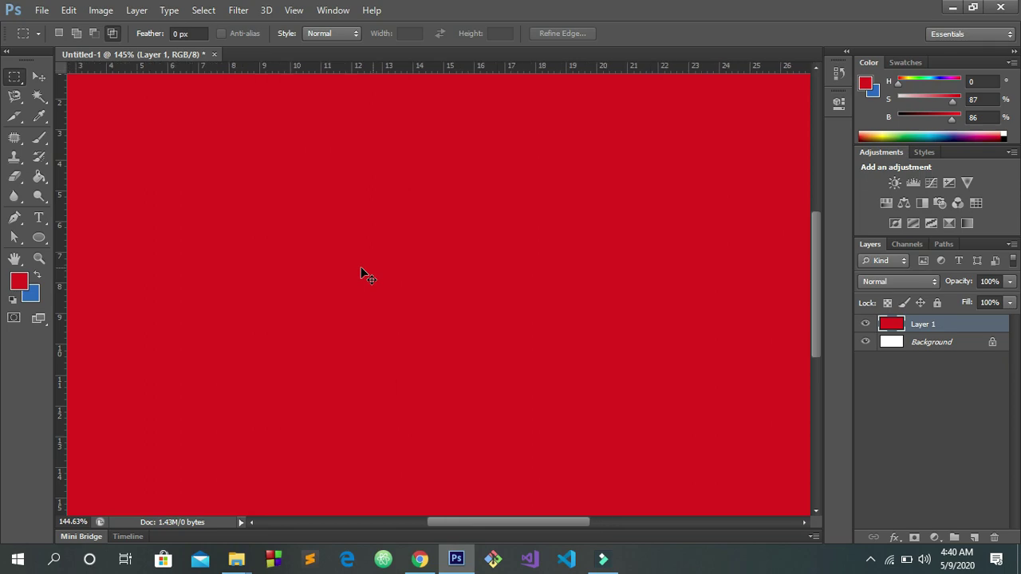
pyautogui.hscroll(2, 360, 274)
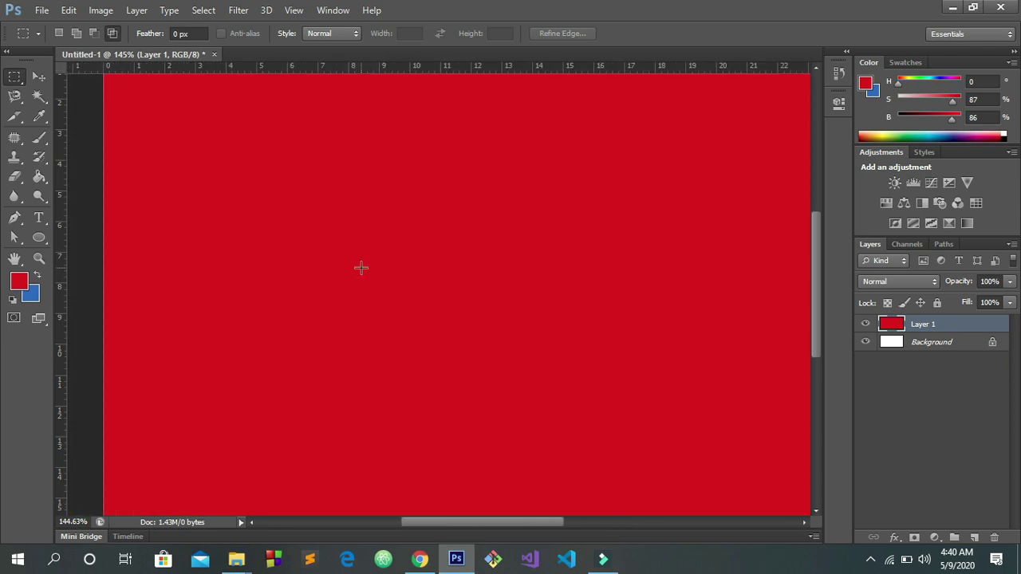
pyautogui.scroll(-4, 367, 269)
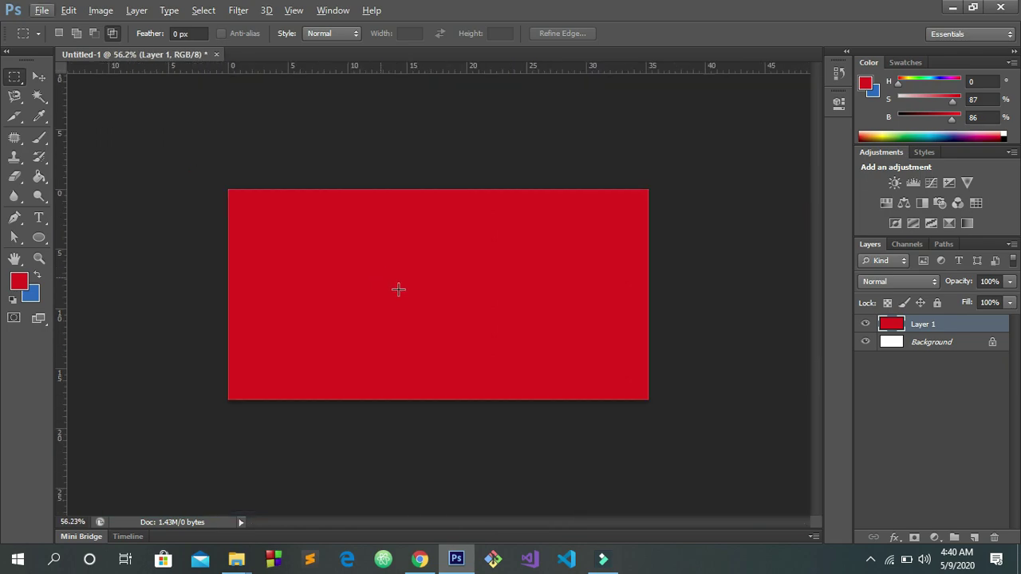
pyautogui.scroll(2, 398, 290)
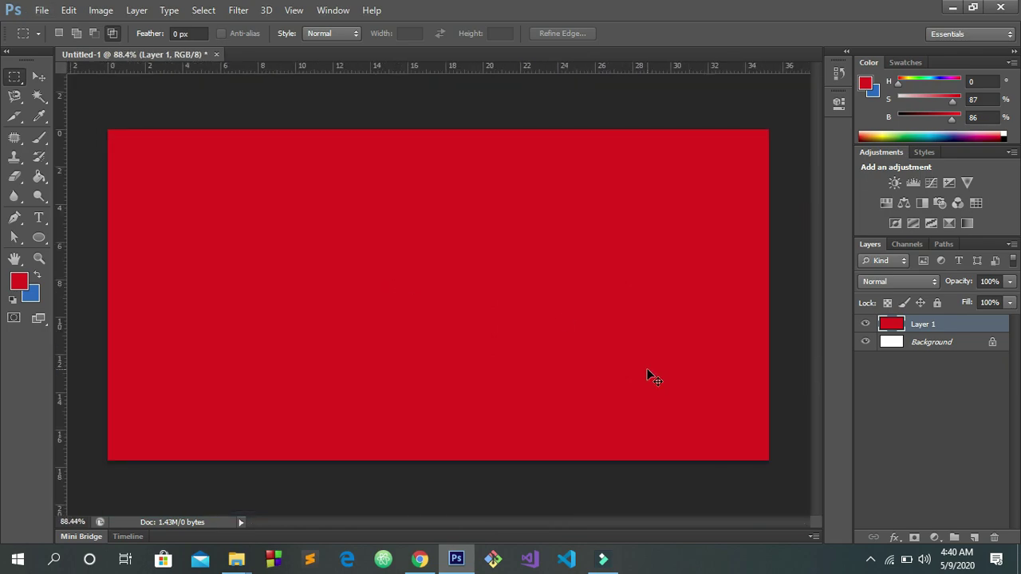
# Clear the red fill from the whole of Layer 1 and remove the selection.
pyautogui.hotkey('ctrl', 'a')
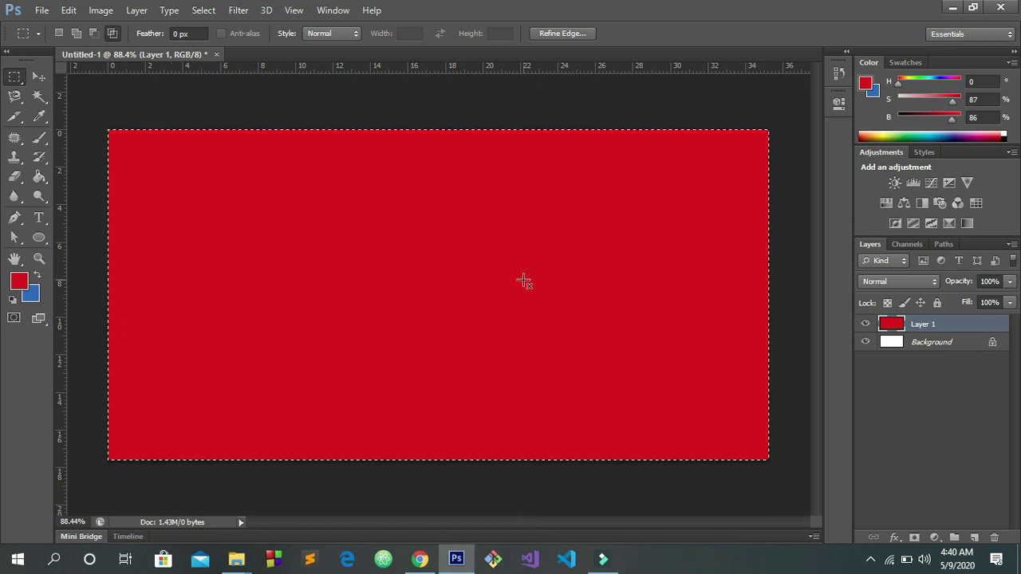
pyautogui.press('Delete')
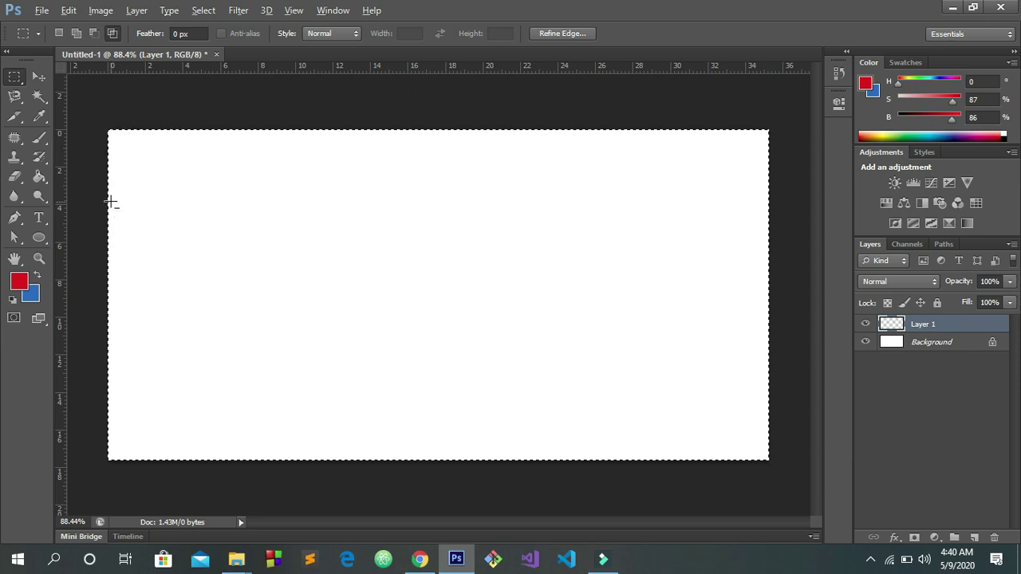
pyautogui.scroll(3, 110, 199)
pyautogui.scroll(1, 206, 154)
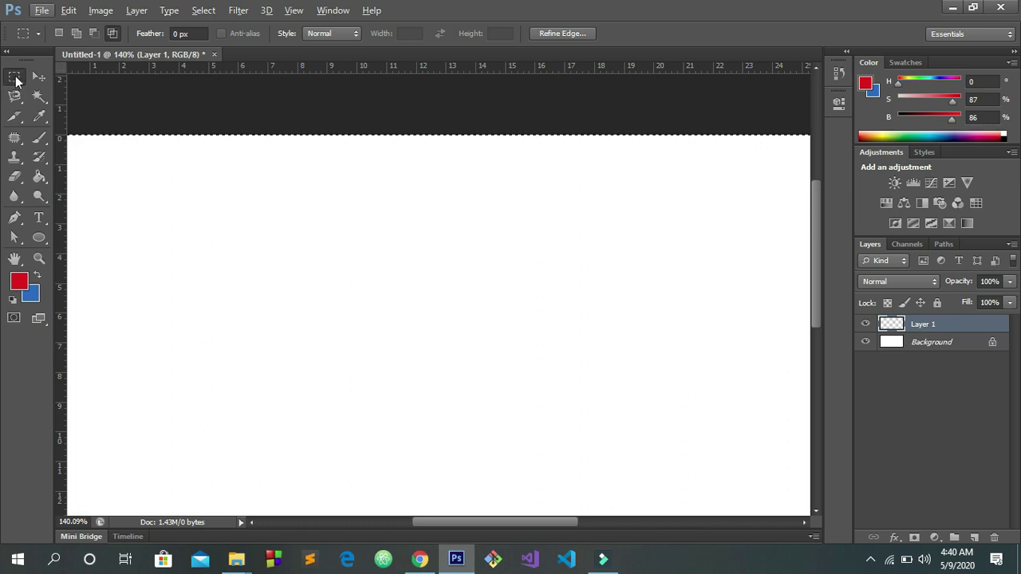
pyautogui.click(16, 77)
pyautogui.rightClick(239, 173)
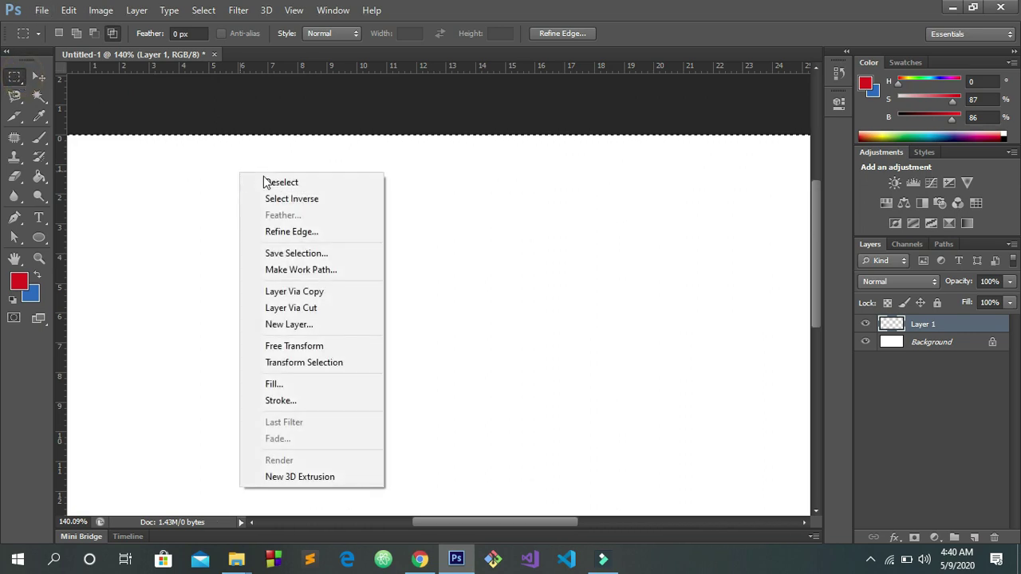
pyautogui.click(270, 182)
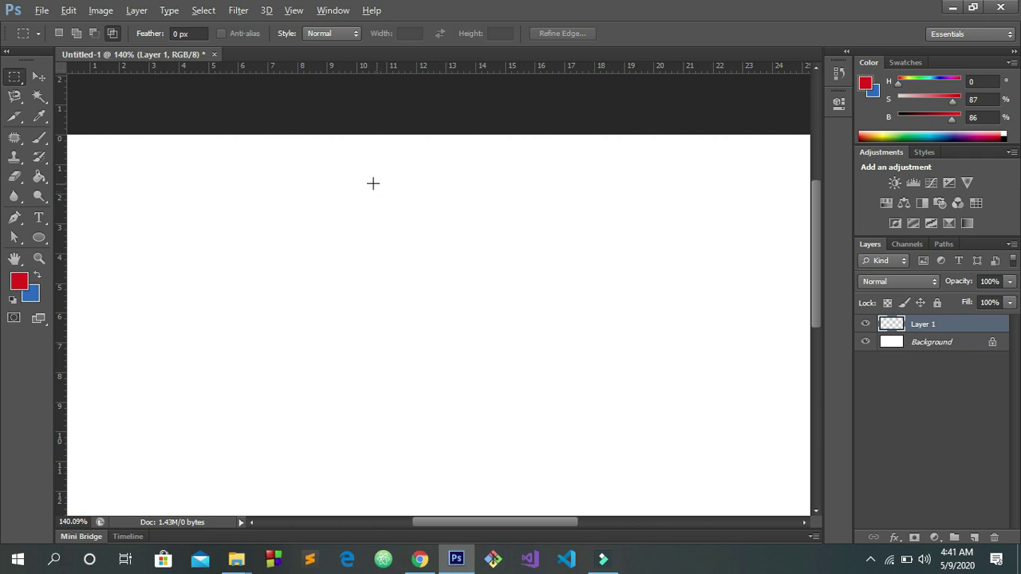
# Make a large rectangular selection inside the canvas and paint it red on Layer 1 with the Brush tool.
pyautogui.scroll(-5, 373, 184)
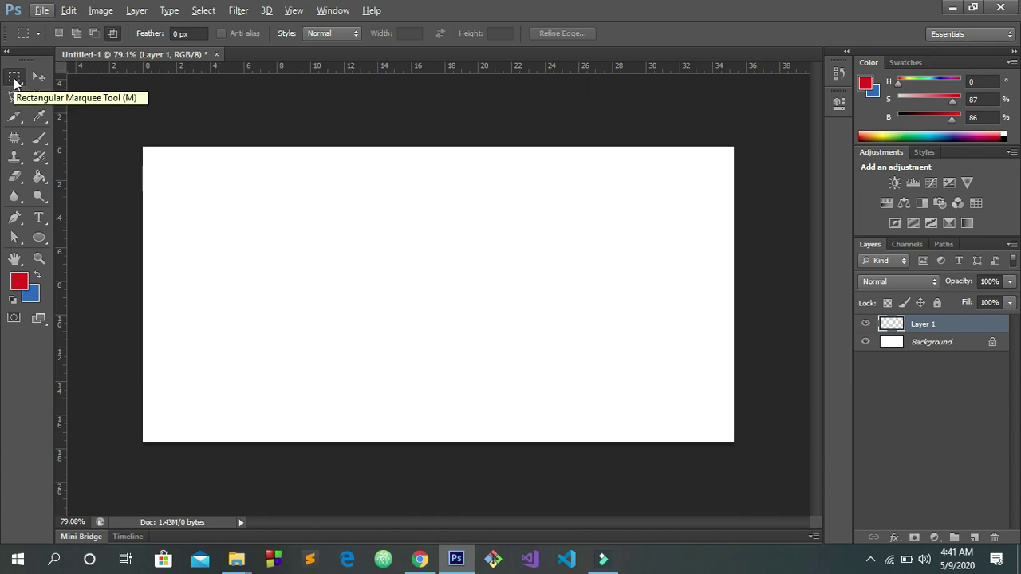
pyautogui.click(14, 78)
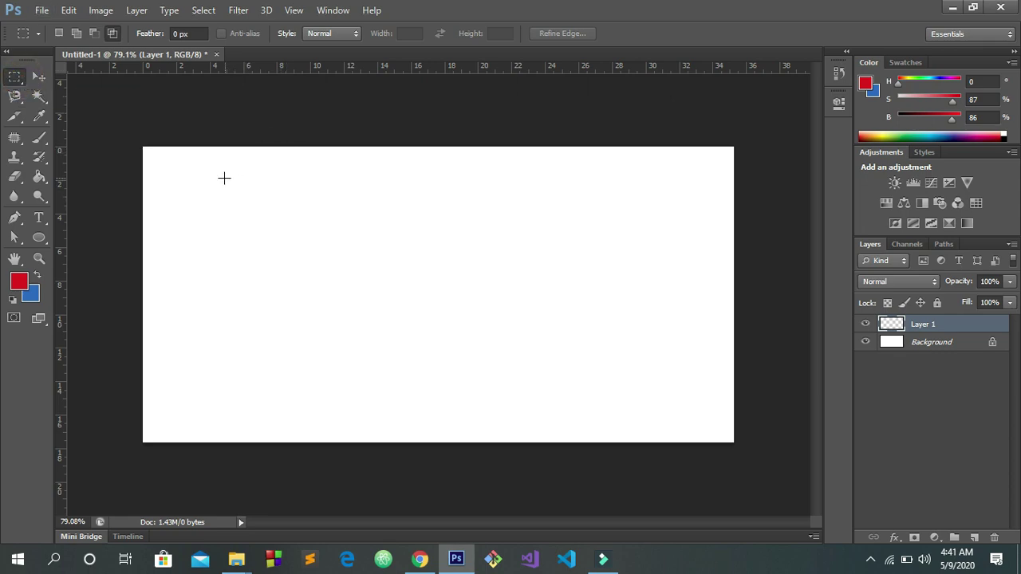
pyautogui.moveTo(276, 222); pyautogui.dragTo(675, 372)
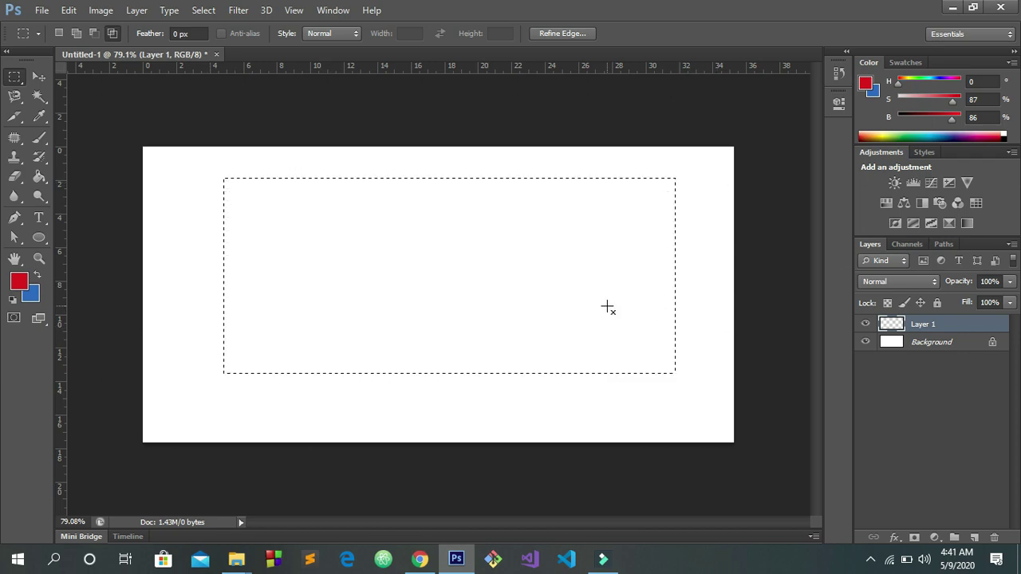
pyautogui.click(38, 142)
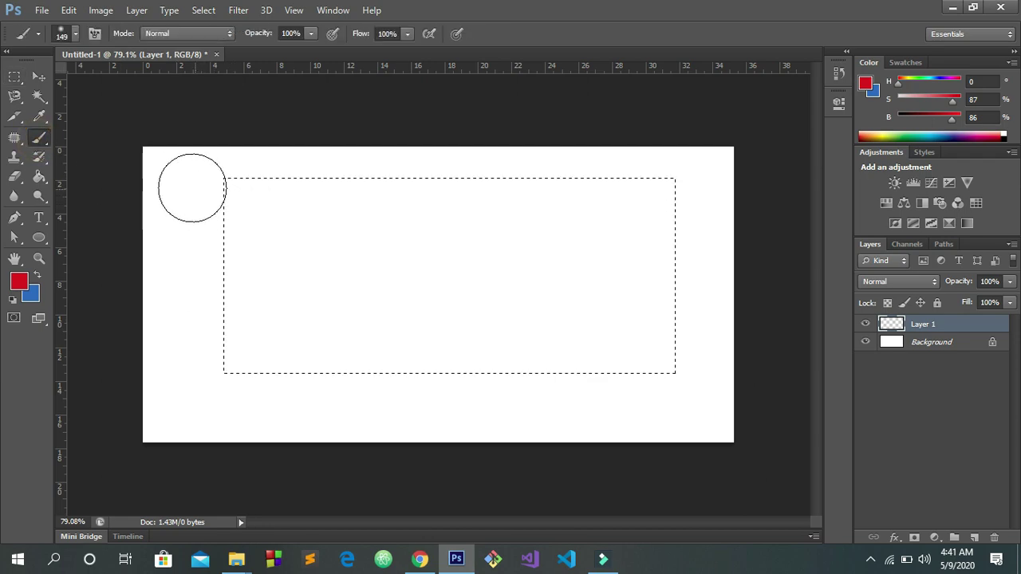
pyautogui.click(175, 184)
pyautogui.moveTo(176, 205)
pyautogui.mouseDown()
pyautogui.moveTo(176, 276)
pyautogui.moveTo(154, 253)
pyautogui.mouseUp()
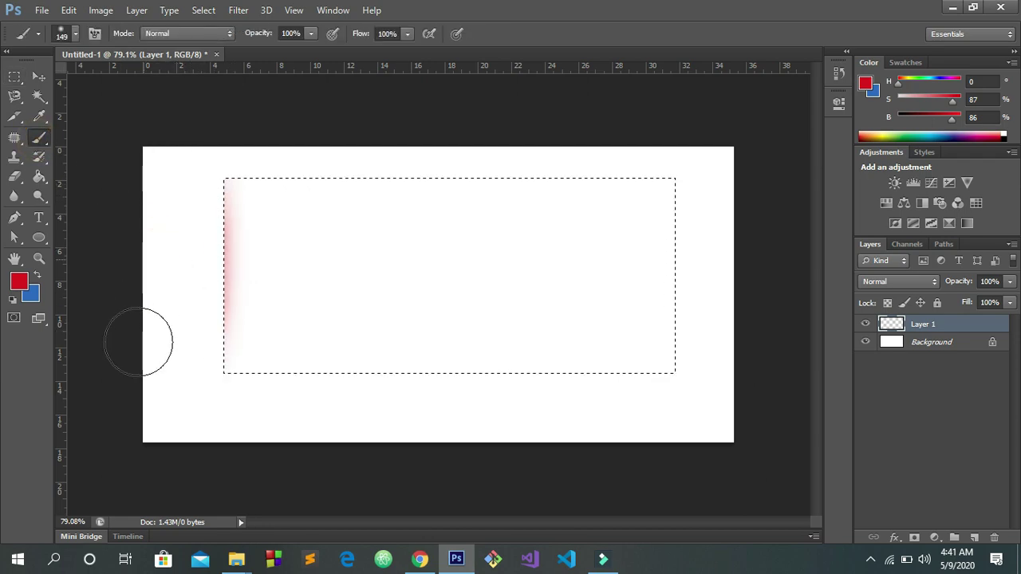
pyautogui.moveTo(141, 450)
pyautogui.mouseDown()
pyautogui.moveTo(249, 472)
pyautogui.moveTo(267, 469)
pyautogui.moveTo(248, 454)
pyautogui.moveTo(323, 460)
pyautogui.moveTo(257, 449)
pyautogui.moveTo(421, 429)
pyautogui.moveTo(251, 429)
pyautogui.moveTo(354, 451)
pyautogui.moveTo(330, 450)
pyautogui.moveTo(206, 409)
pyautogui.moveTo(163, 335)
pyautogui.moveTo(145, 236)
pyautogui.moveTo(345, 275)
pyautogui.mouseUp()
pyautogui.moveTo(521, 319)
pyautogui.mouseDown()
pyautogui.moveTo(703, 293)
pyautogui.moveTo(699, 223)
pyautogui.moveTo(581, 232)
pyautogui.moveTo(466, 316)
pyautogui.moveTo(276, 401)
pyautogui.moveTo(248, 324)
pyautogui.moveTo(251, 182)
pyautogui.mouseUp()
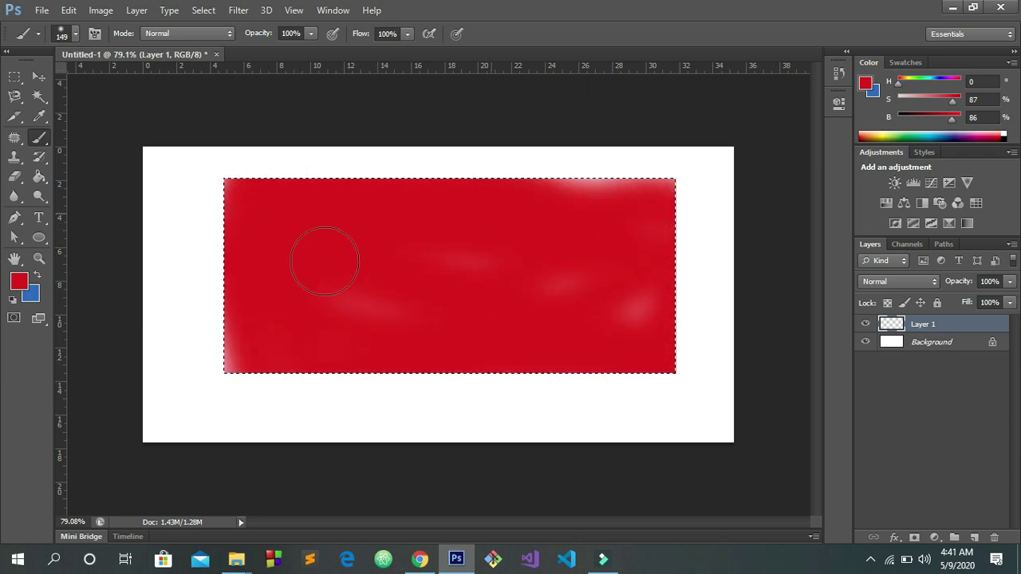
# Clear the paint inside the rectangular selection, and brush red around the rectangle with the selection inverted.
pyautogui.press('Delete')
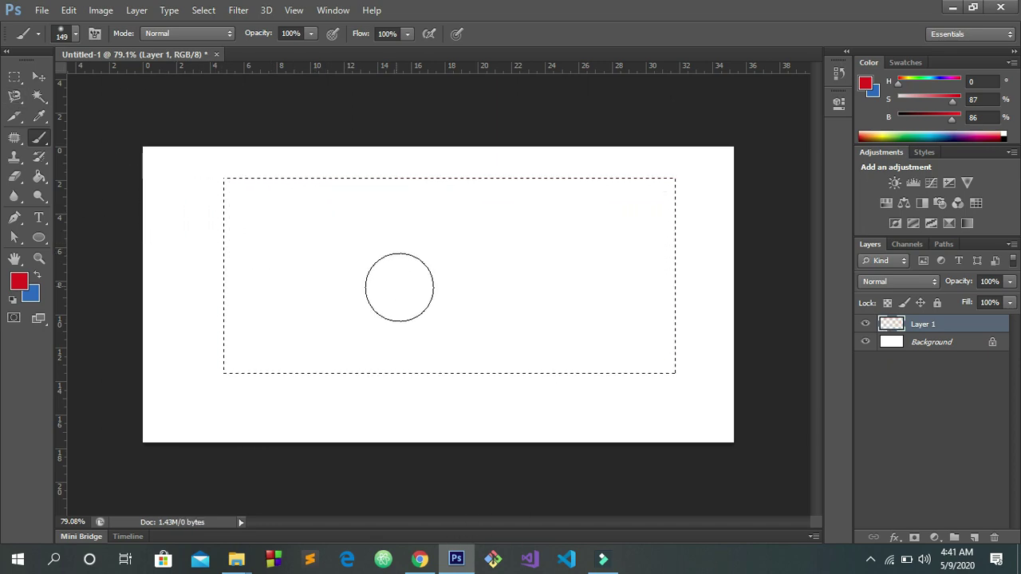
pyautogui.hotkey('ctrl', 'shift', 'i')
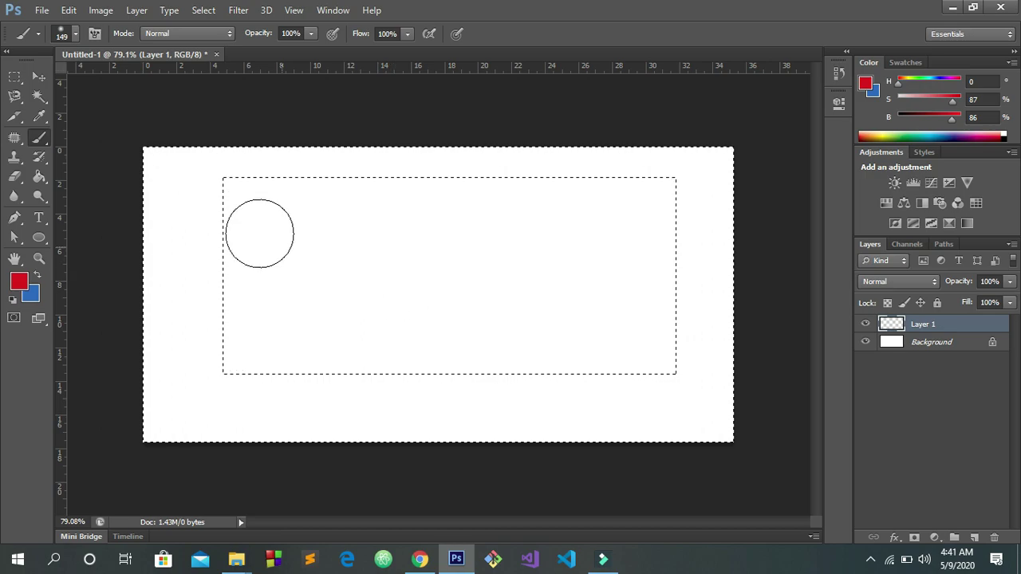
pyautogui.click(319, 241)
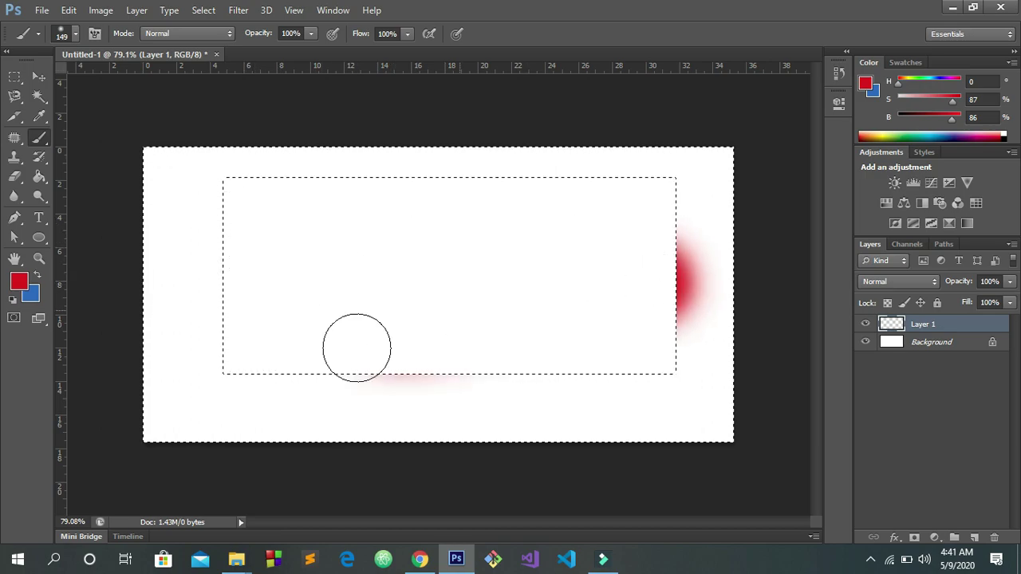
pyautogui.moveTo(357, 348)
pyautogui.mouseDown()
pyautogui.moveTo(141, 330)
pyautogui.moveTo(194, 191)
pyautogui.moveTo(182, 349)
pyautogui.moveTo(208, 416)
pyautogui.moveTo(665, 428)
pyautogui.moveTo(274, 399)
pyautogui.moveTo(463, 387)
pyautogui.moveTo(745, 316)
pyautogui.moveTo(663, 264)
pyautogui.mouseUp()
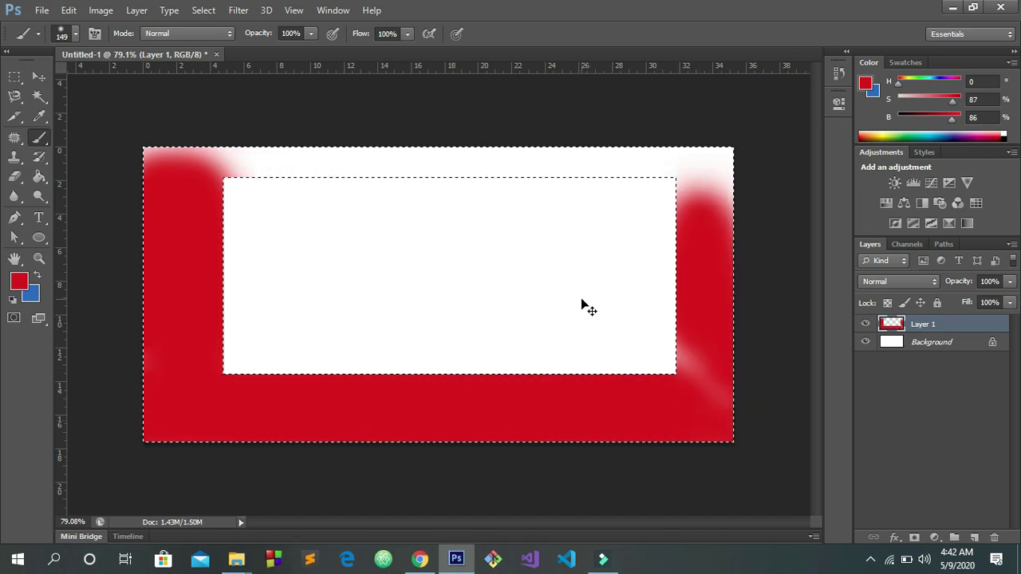
# Invert the selection back to the inner rectangle and brush it full of red.
pyautogui.hotkey('ctrl', 'shift', 'i')
pyautogui.moveTo(458, 255)
pyautogui.mouseDown()
pyautogui.moveTo(417, 280)
pyautogui.moveTo(469, 324)
pyautogui.mouseUp()
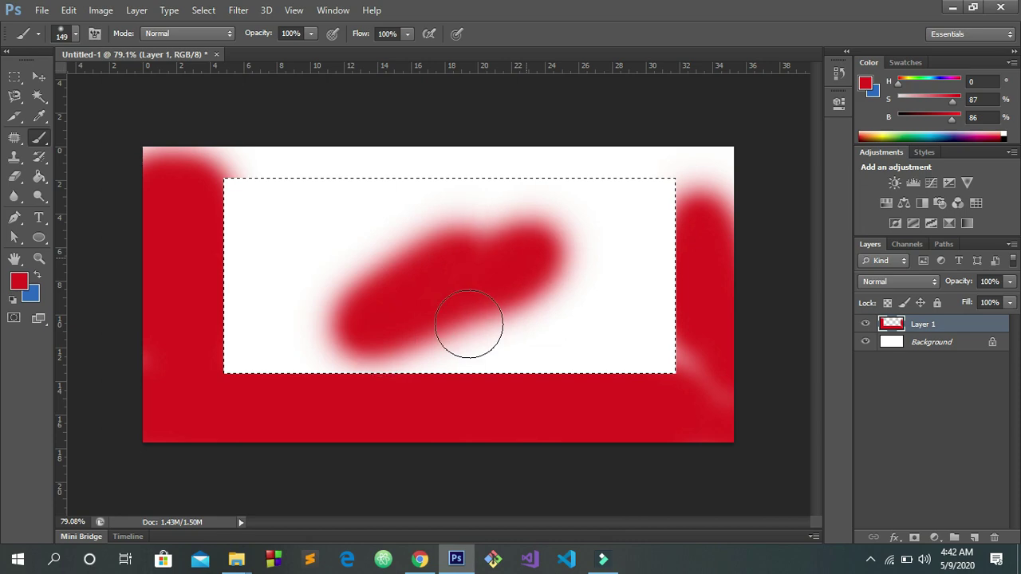
pyautogui.moveTo(648, 319)
pyautogui.mouseDown()
pyautogui.moveTo(450, 185)
pyautogui.moveTo(250, 178)
pyautogui.moveTo(228, 287)
pyautogui.moveTo(163, 249)
pyautogui.moveTo(246, 275)
pyautogui.moveTo(296, 213)
pyautogui.moveTo(485, 319)
pyautogui.moveTo(337, 345)
pyautogui.moveTo(198, 286)
pyautogui.moveTo(728, 284)
pyautogui.moveTo(627, 304)
pyautogui.moveTo(594, 340)
pyautogui.moveTo(659, 275)
pyautogui.moveTo(625, 238)
pyautogui.moveTo(455, 229)
pyautogui.moveTo(577, 209)
pyautogui.moveTo(680, 215)
pyautogui.moveTo(685, 259)
pyautogui.moveTo(654, 354)
pyautogui.mouseUp()
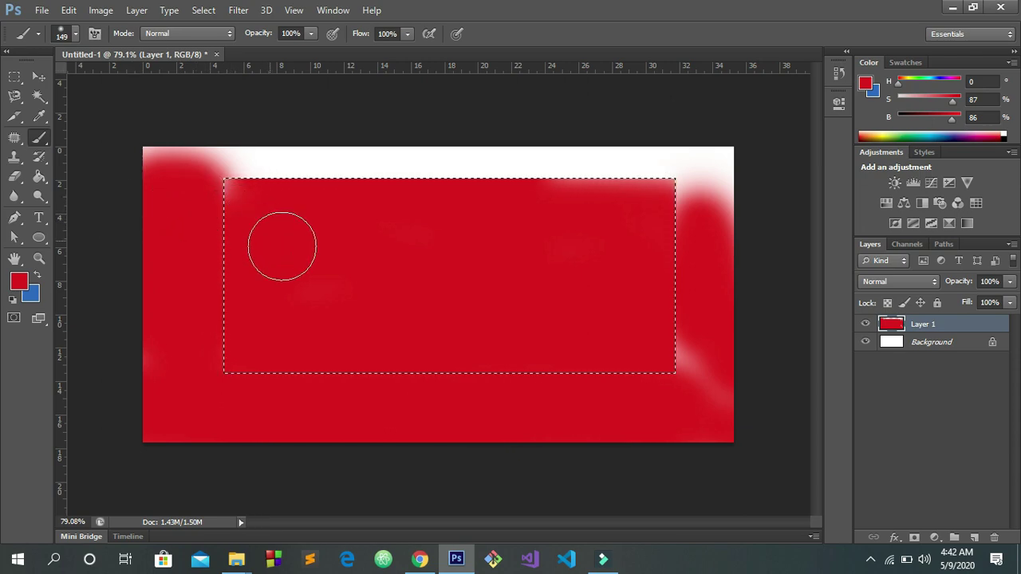
# Erase all the brushed paint from Layer 1 and deselect with the Rectangular Marquee tool active.
pyautogui.hotkey('ctrl', 'a')
pyautogui.press('Delete')
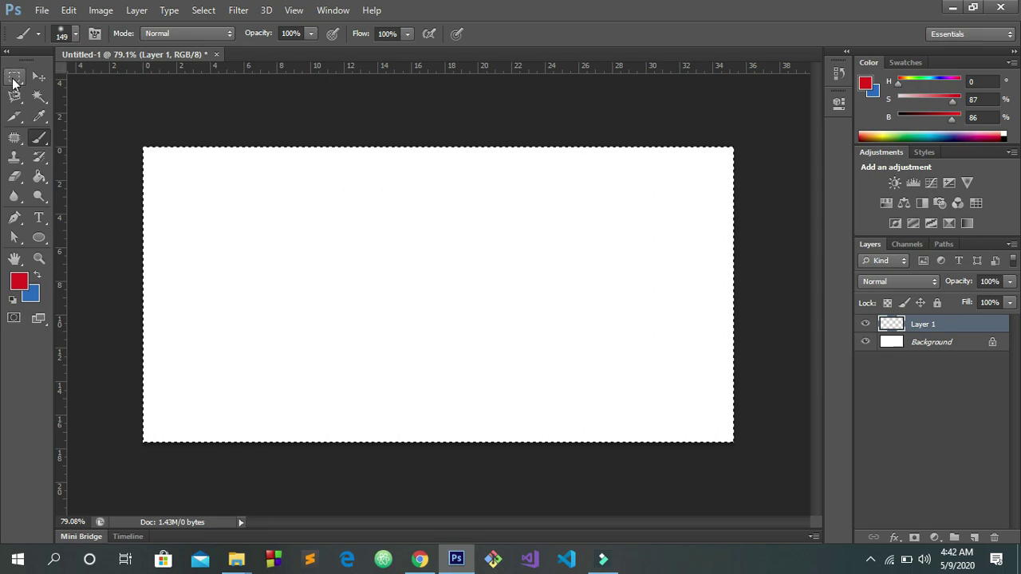
pyautogui.click(14, 77)
pyautogui.rightClick(255, 254)
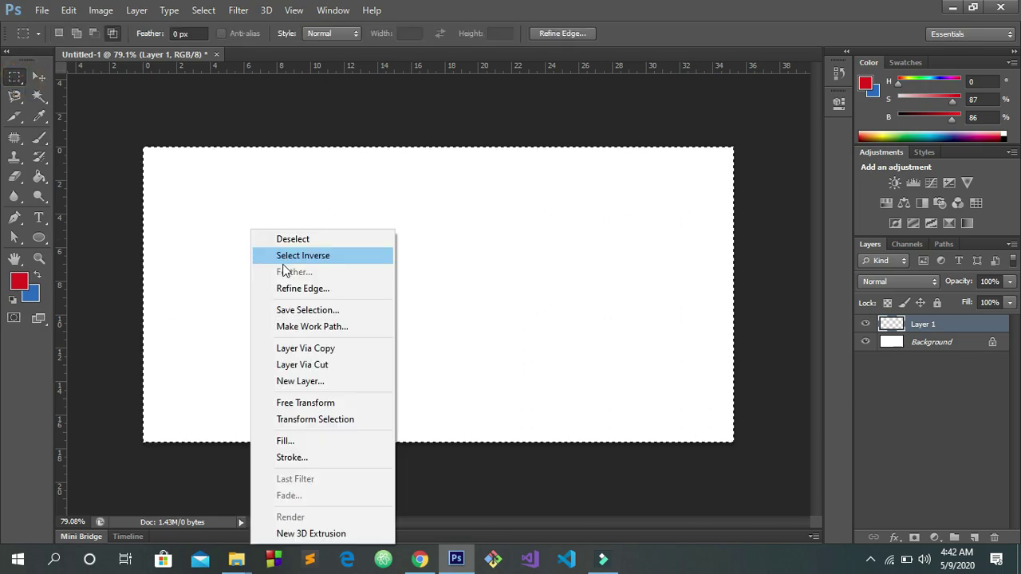
pyautogui.click(287, 240)
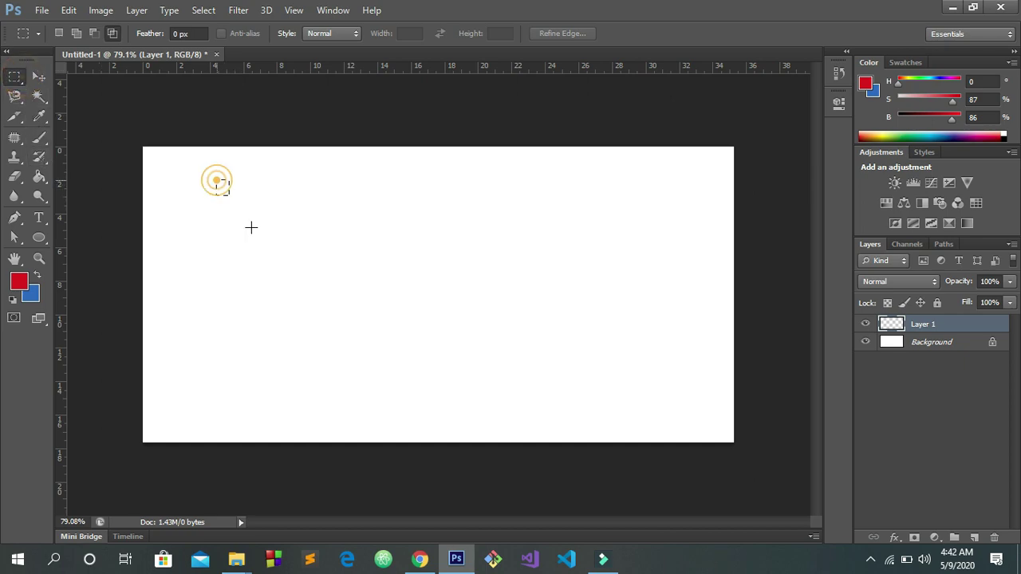
# Make a new rectangular selection on the canvas and add a second, overlapping rectangle at its upper right corner.
pyautogui.moveTo(251, 227); pyautogui.dragTo(547, 361)
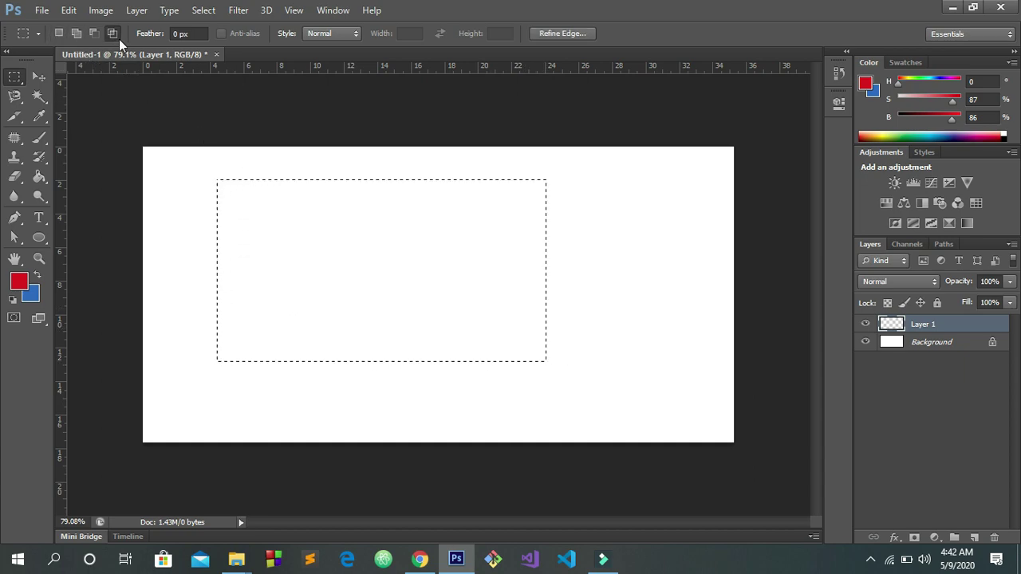
pyautogui.click(77, 34)
pyautogui.moveTo(520, 163); pyautogui.dragTo(700, 272)
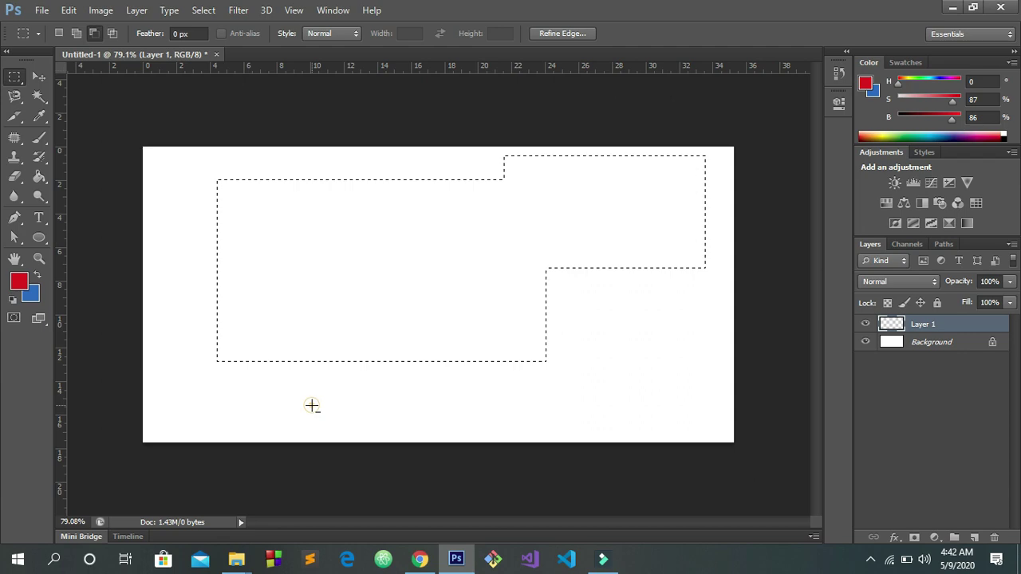
# Subtract a rectangle from the lower right part of the selection's first rectangle.
pyautogui.moveTo(312, 406); pyautogui.dragTo(421, 299)
pyautogui.moveTo(598, 307); pyautogui.dragTo(599, 305)
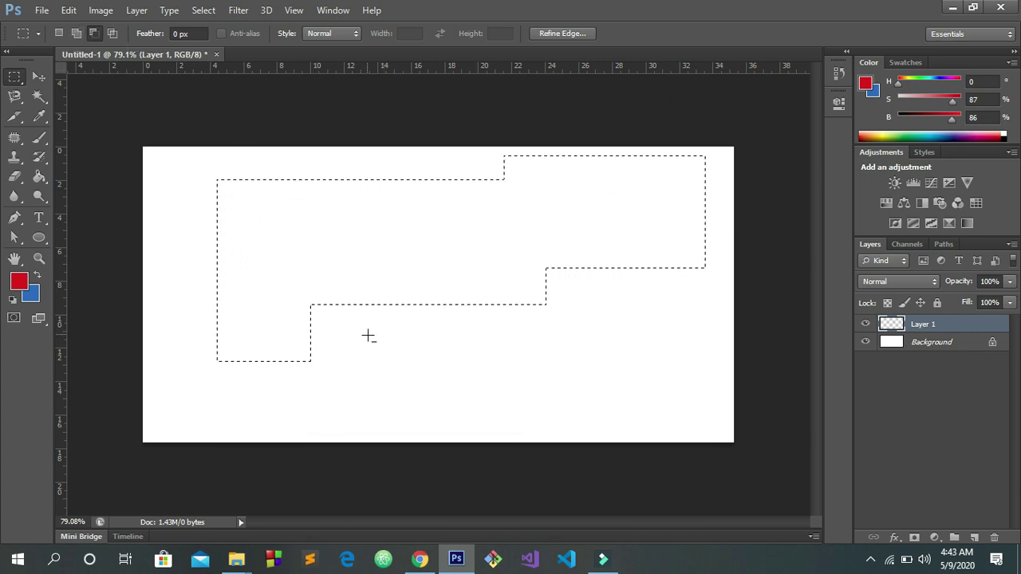
# Add a rectangle reaching the canvas's lower edge to the selection, and subtract a block from its upper right part.
pyautogui.press('shift')
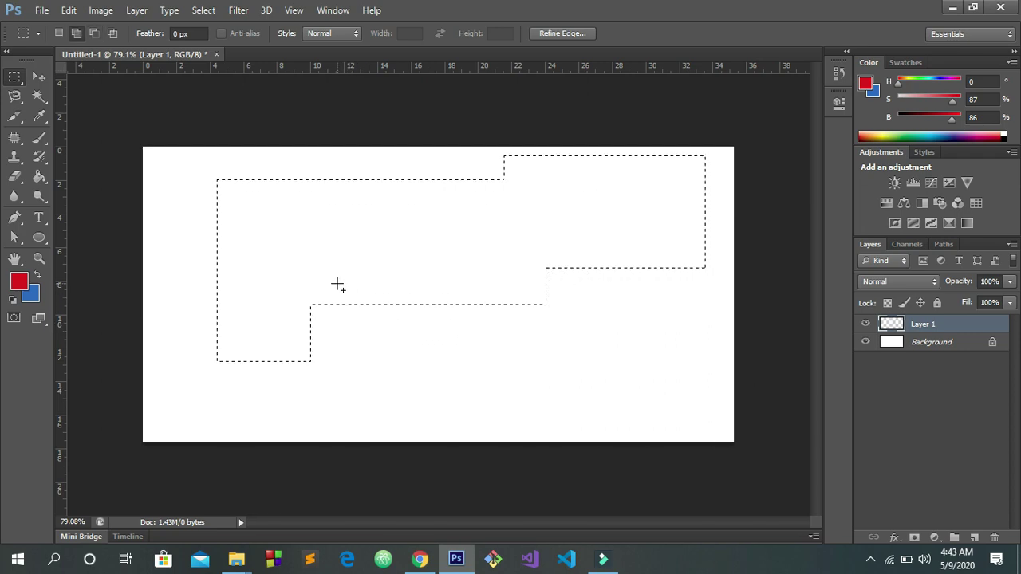
pyautogui.moveTo(435, 403); pyautogui.dragTo(561, 463)
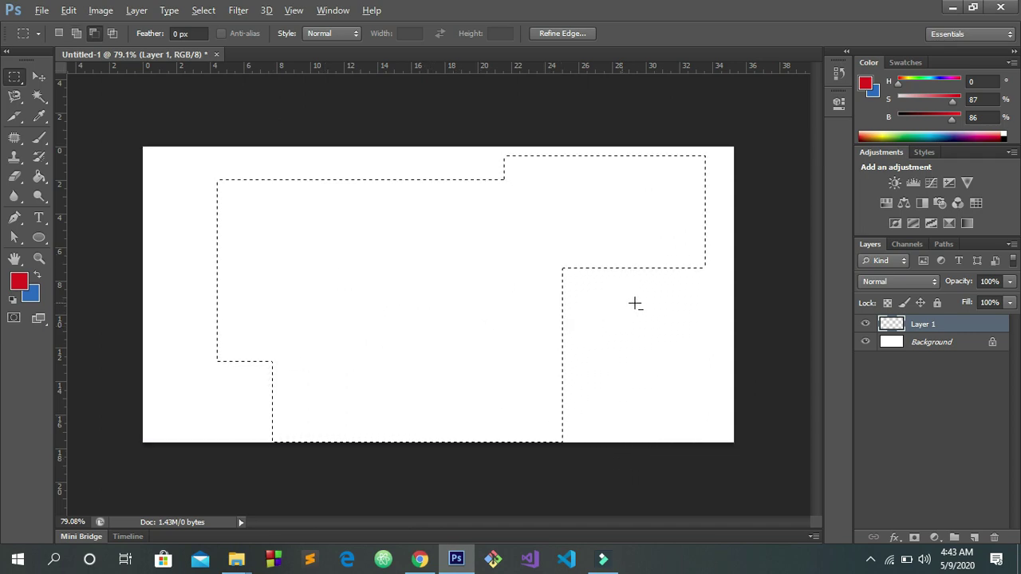
pyautogui.moveTo(644, 304); pyautogui.dragTo(424, 155)
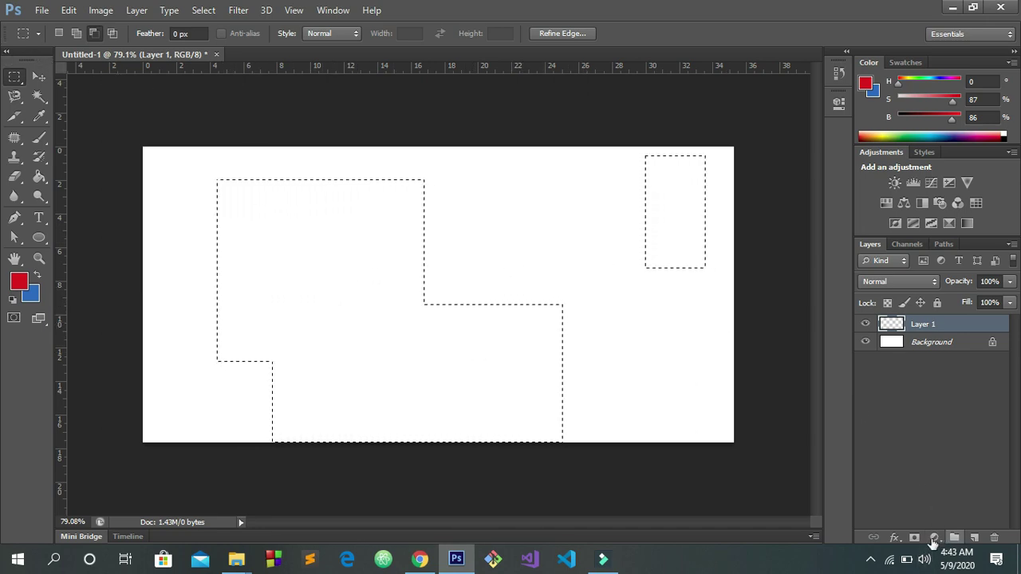
pyautogui.click(870, 559)
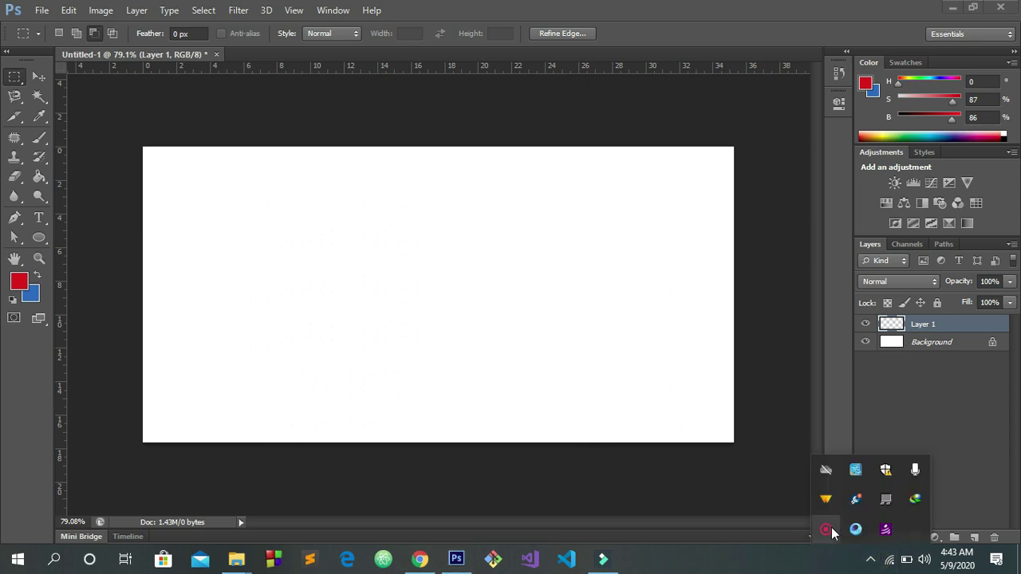
pyautogui.rightClick(830, 531)
pyautogui.click(869, 537)
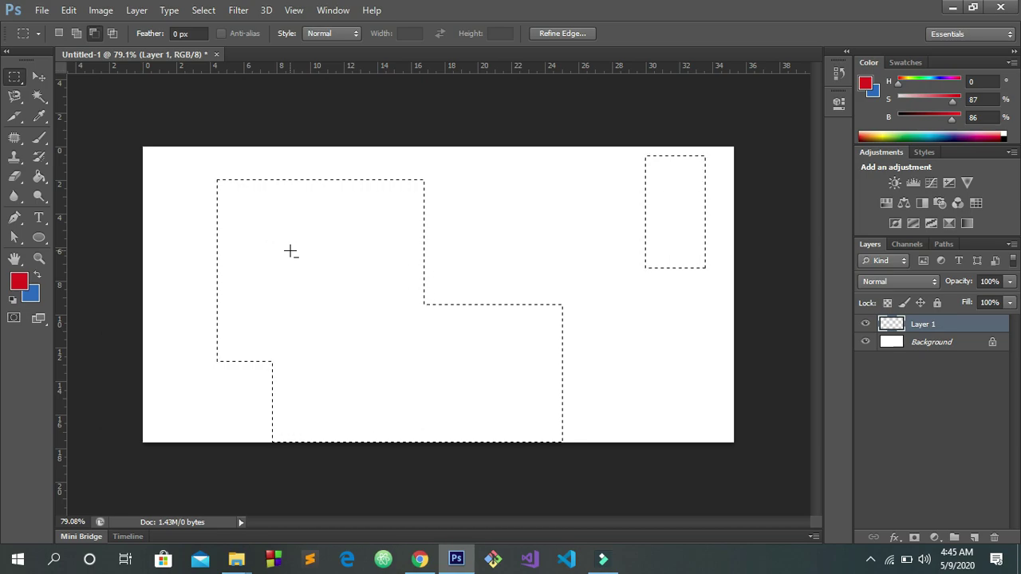
# Deselect the combined rectangular selection on the canvas.
pyautogui.rightClick(291, 251)
pyautogui.click(15, 79)
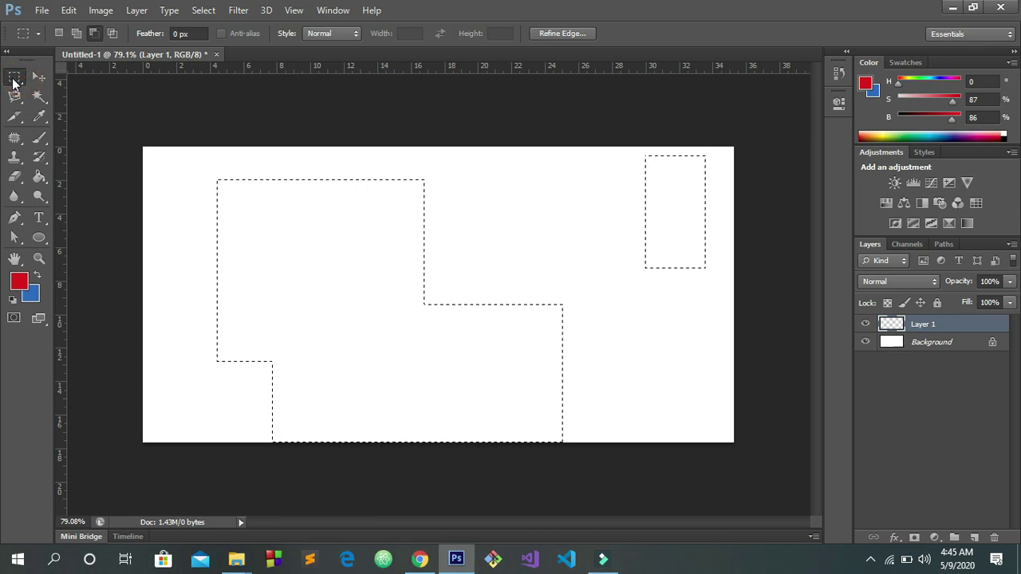
pyautogui.rightClick(287, 239)
pyautogui.click(325, 235)
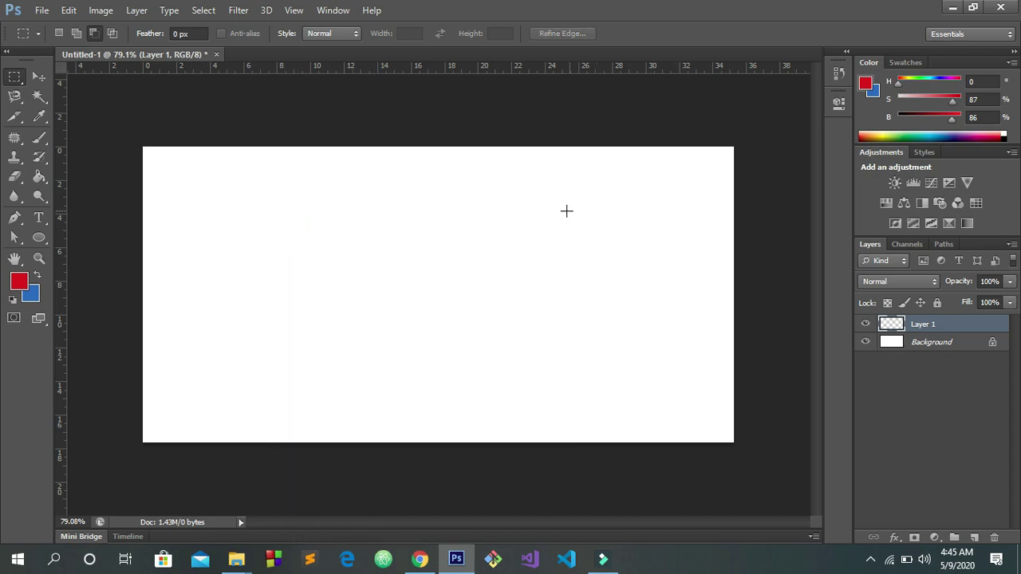
# Make a rectangular selection with a 30 px feather near the canvas's middle, and test a blue background-color fill on it, undoing the fill.
pyautogui.click(194, 34)
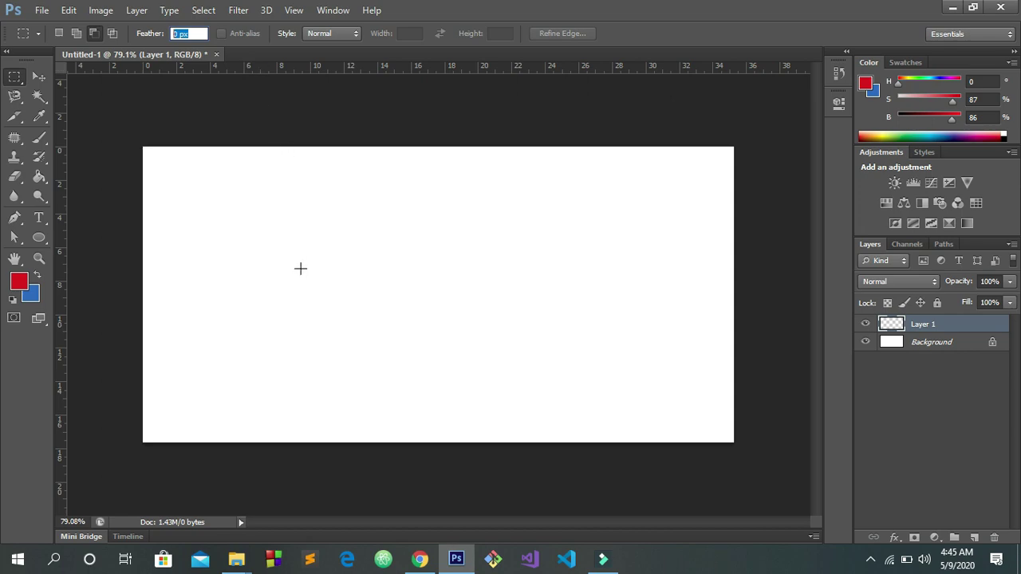
pyautogui.write('30')
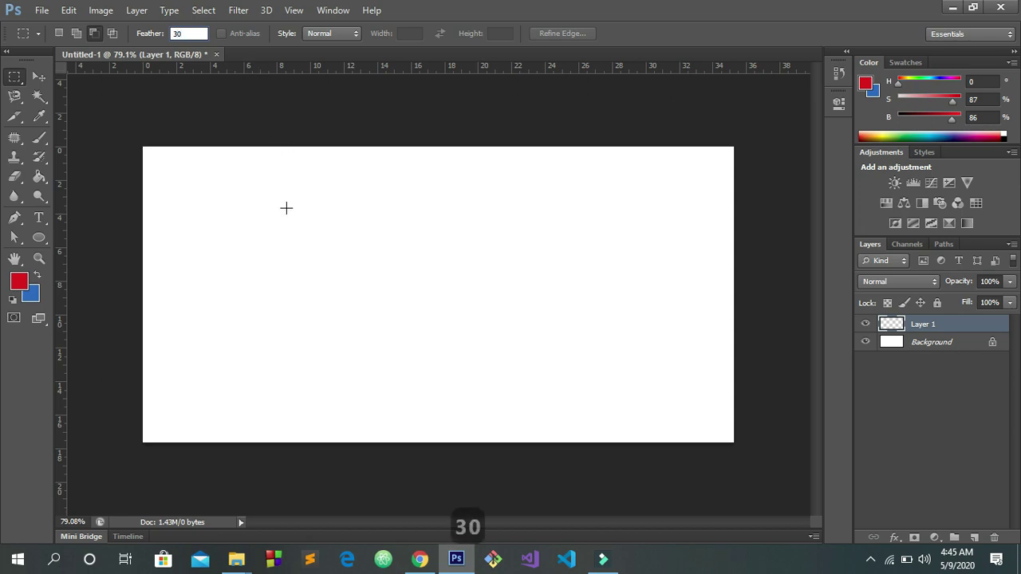
pyautogui.click(285, 208)
pyautogui.moveTo(348, 260); pyautogui.dragTo(539, 351)
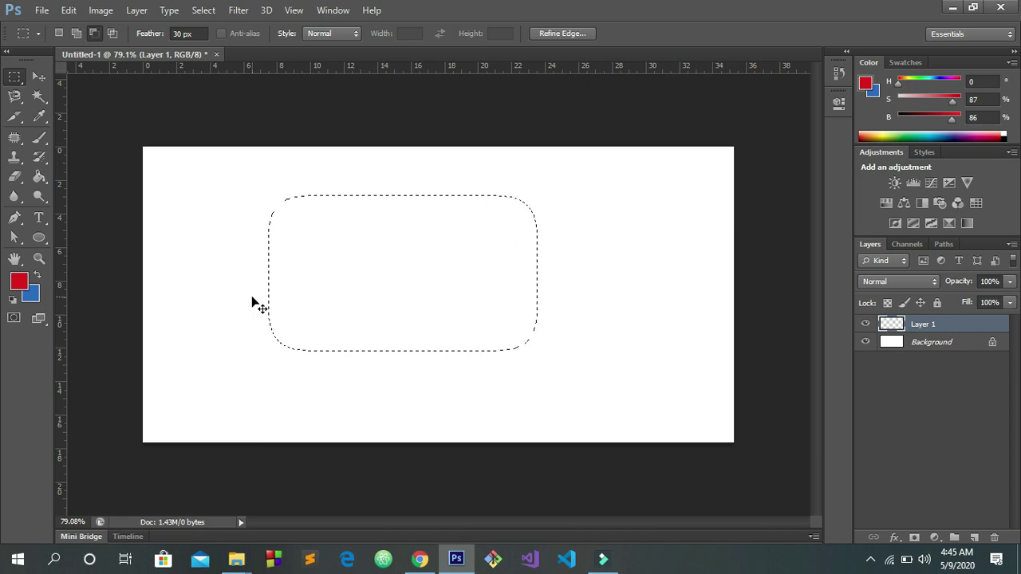
pyautogui.hotkey('ctrl', 'BackSpace')
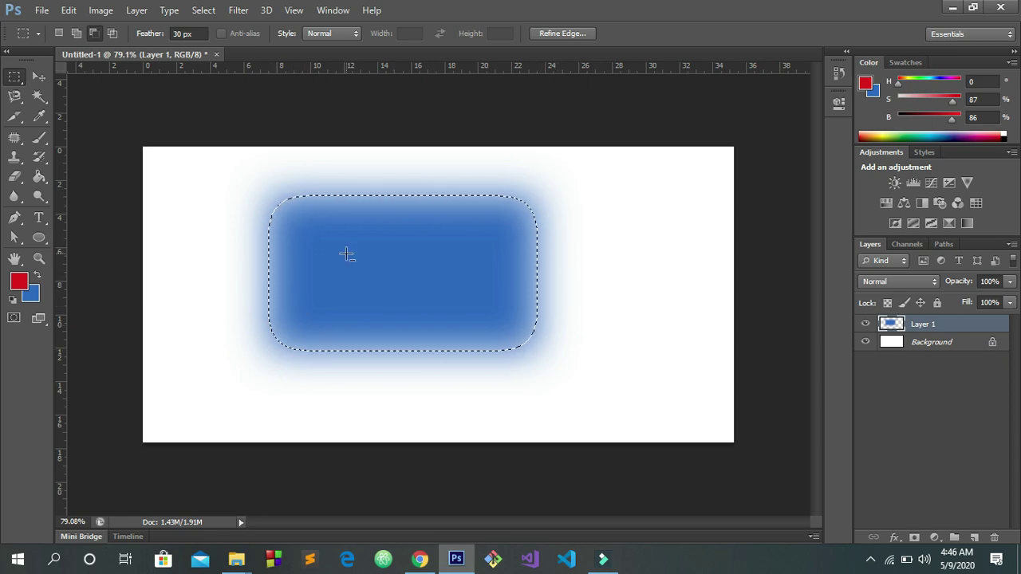
pyautogui.hotkey('ctrl', 'z')
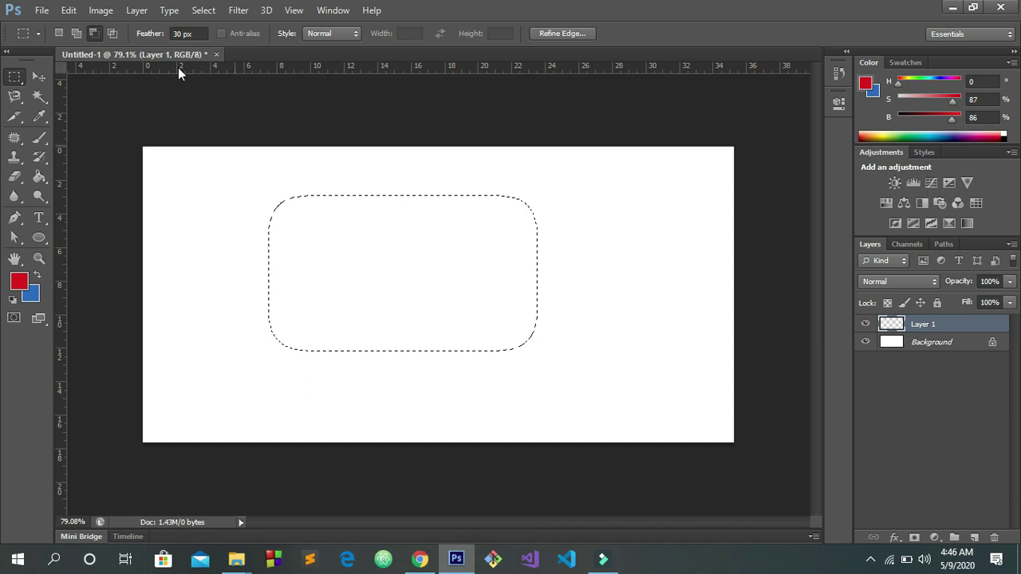
# Apply a feather radius of 1 pixel to the existing rounded selection.
pyautogui.click(152, 33)
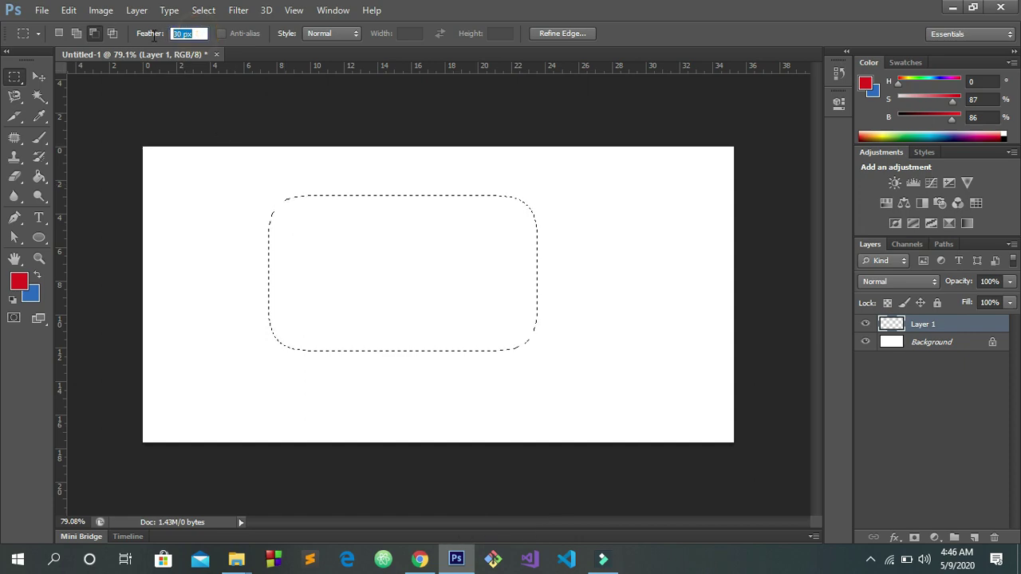
pyautogui.rightClick(353, 233)
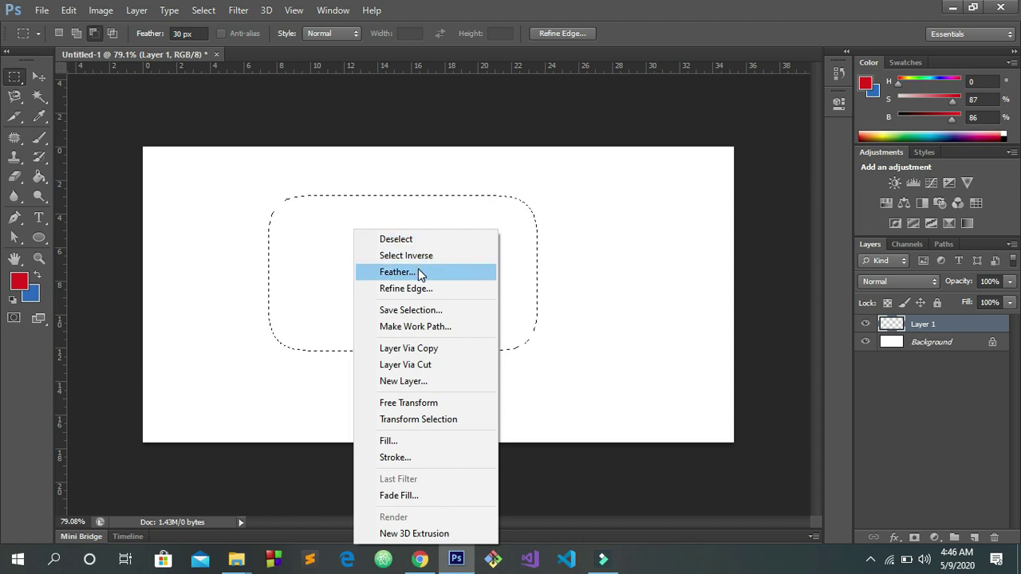
pyautogui.click(420, 274)
pyautogui.doubleClick(502, 199)
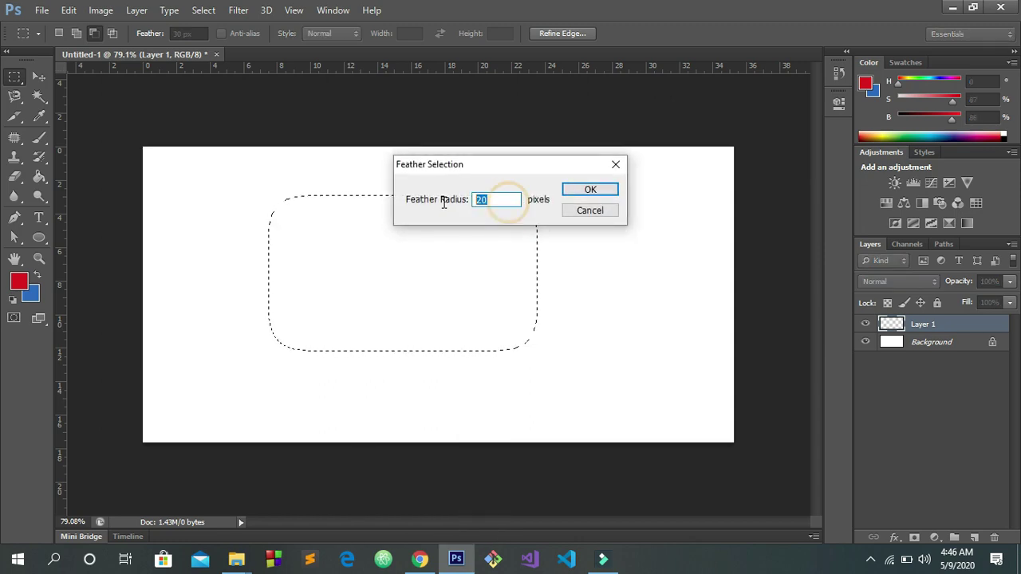
pyautogui.write('0')
pyautogui.press('Return')
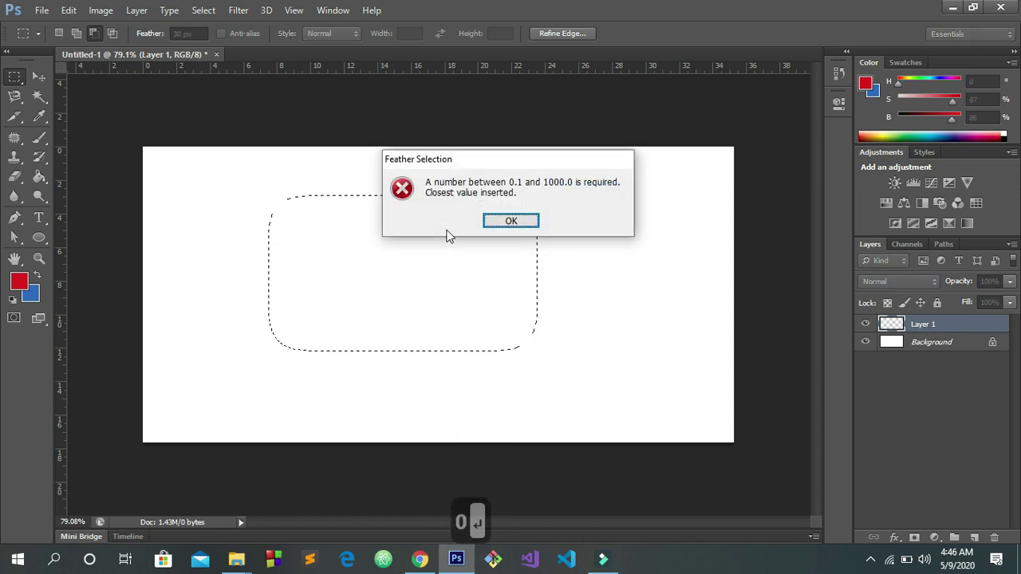
pyautogui.click(510, 221)
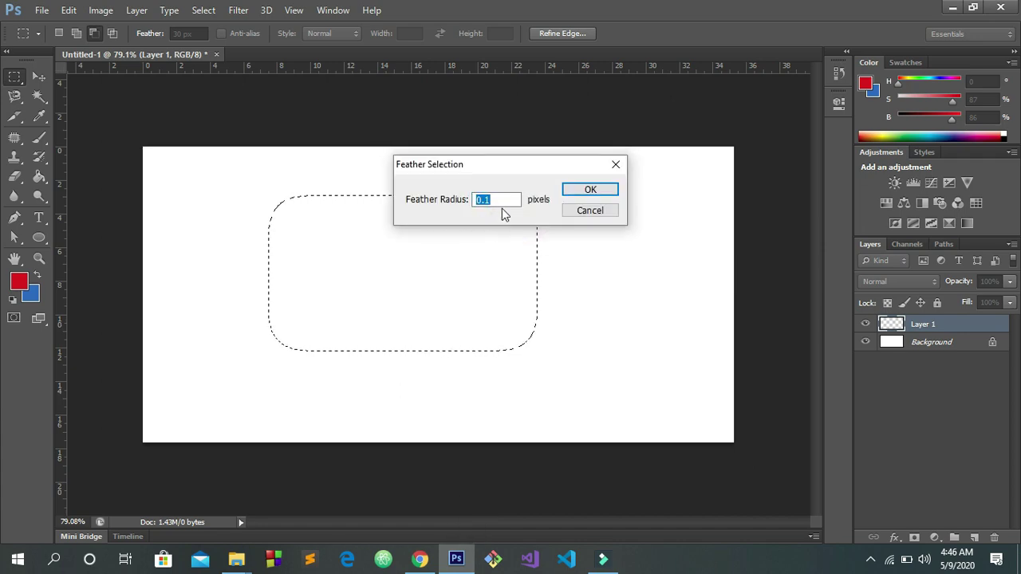
pyautogui.moveTo(500, 200); pyautogui.dragTo(463, 200)
pyautogui.write('1')
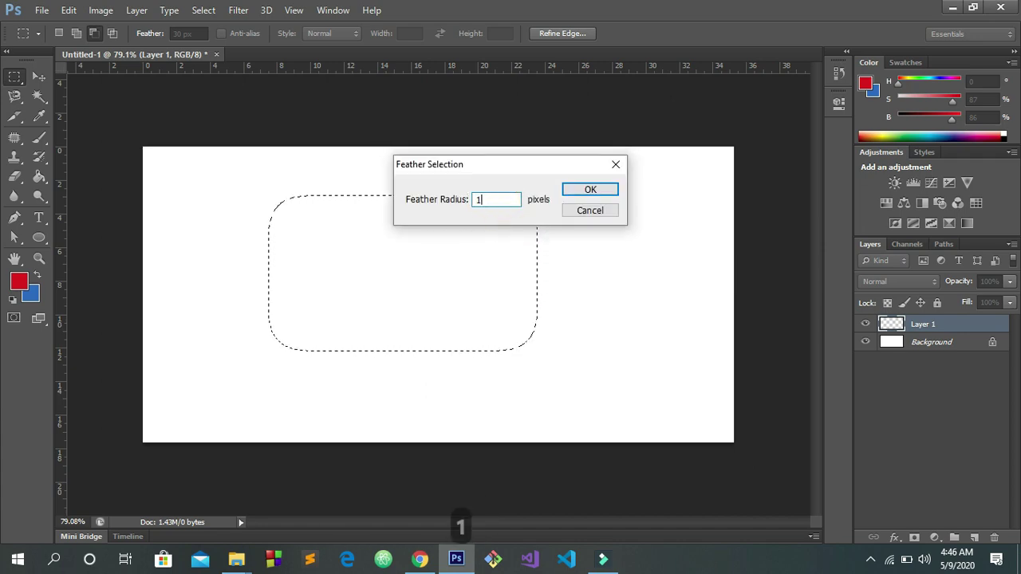
pyautogui.press('Return')
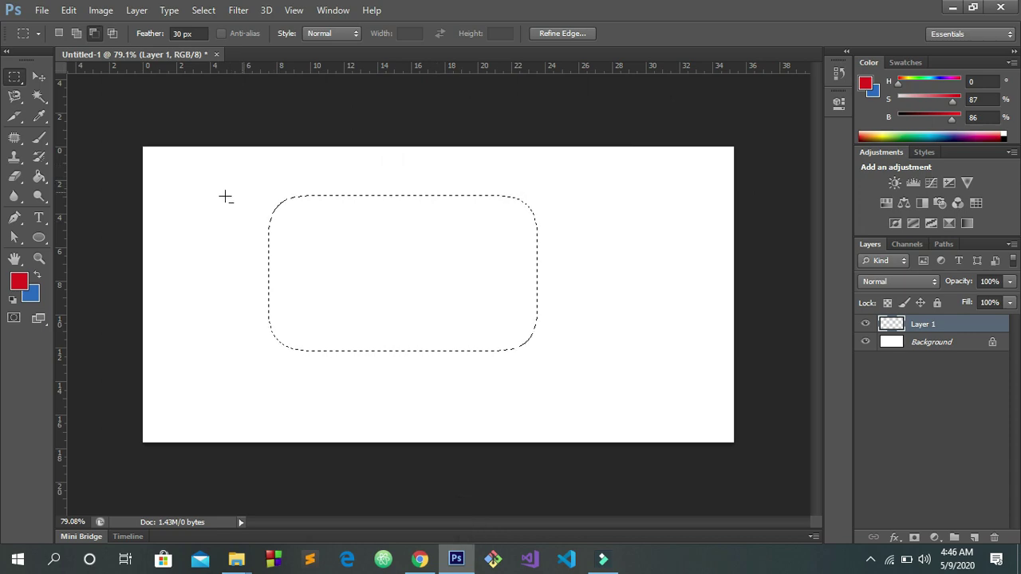
pyautogui.rightClick(327, 229)
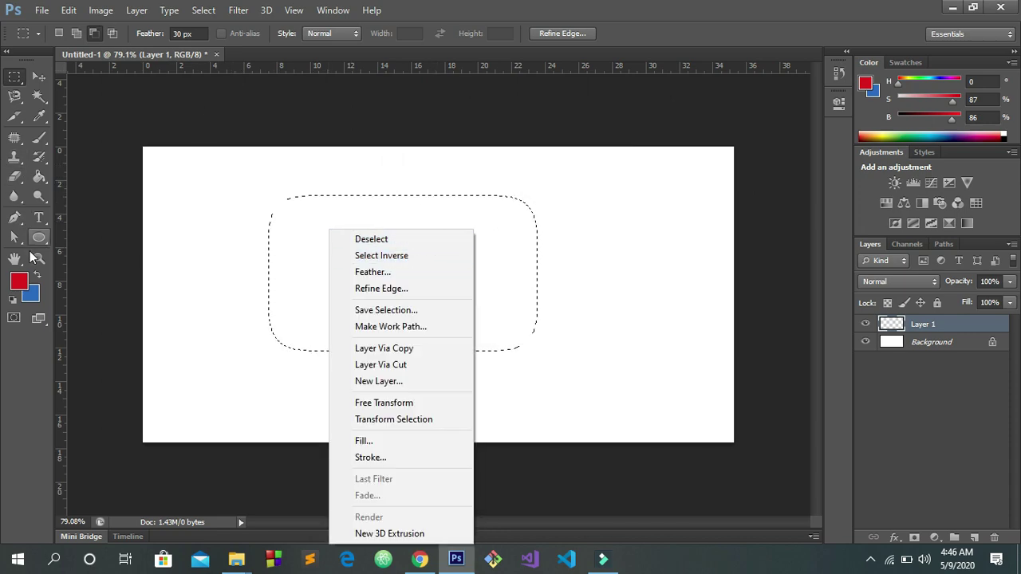
pyautogui.click(319, 244)
pyautogui.click(870, 563)
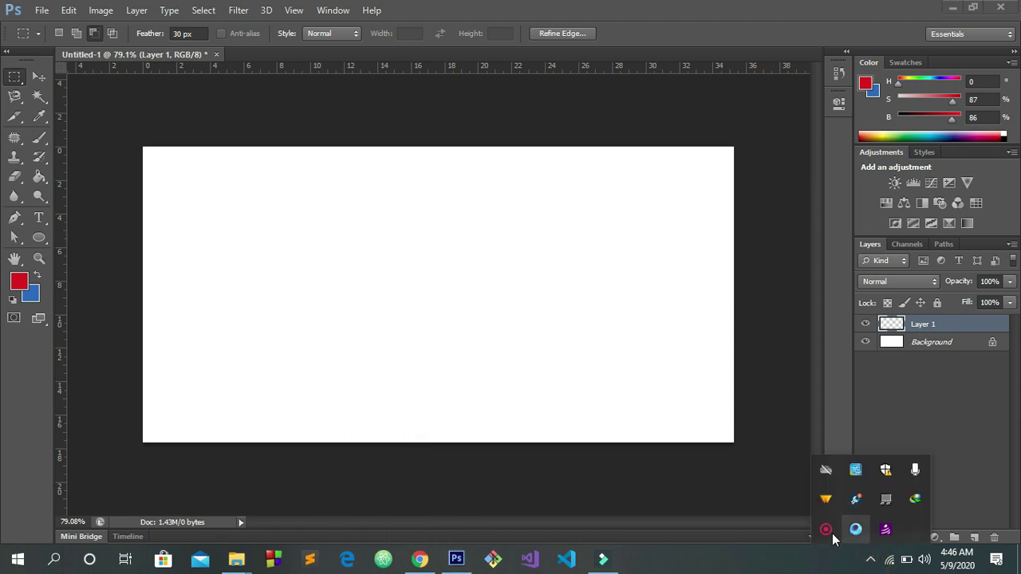
pyautogui.rightClick(826, 528)
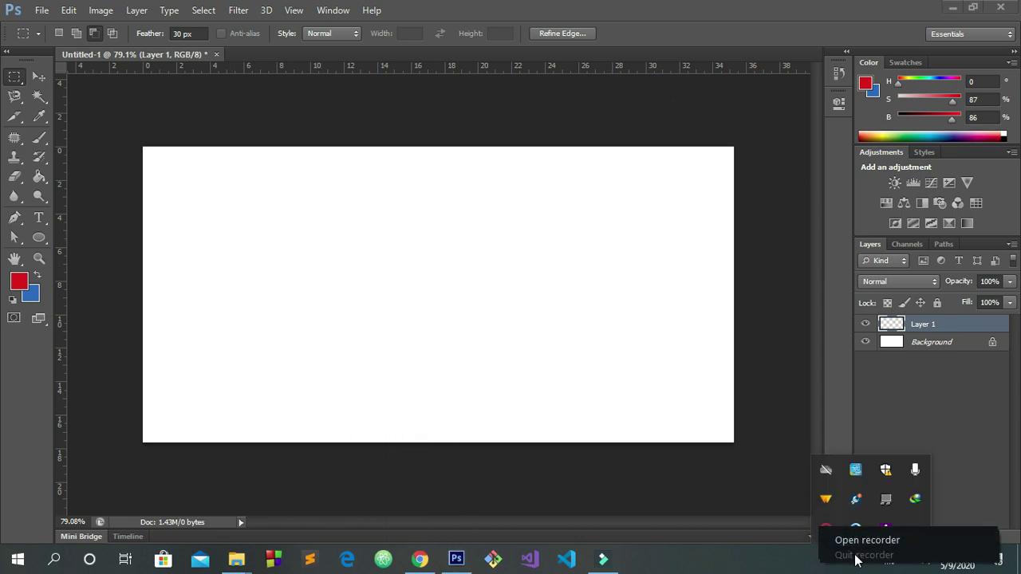
pyautogui.click(847, 541)
pyautogui.click(817, 527)
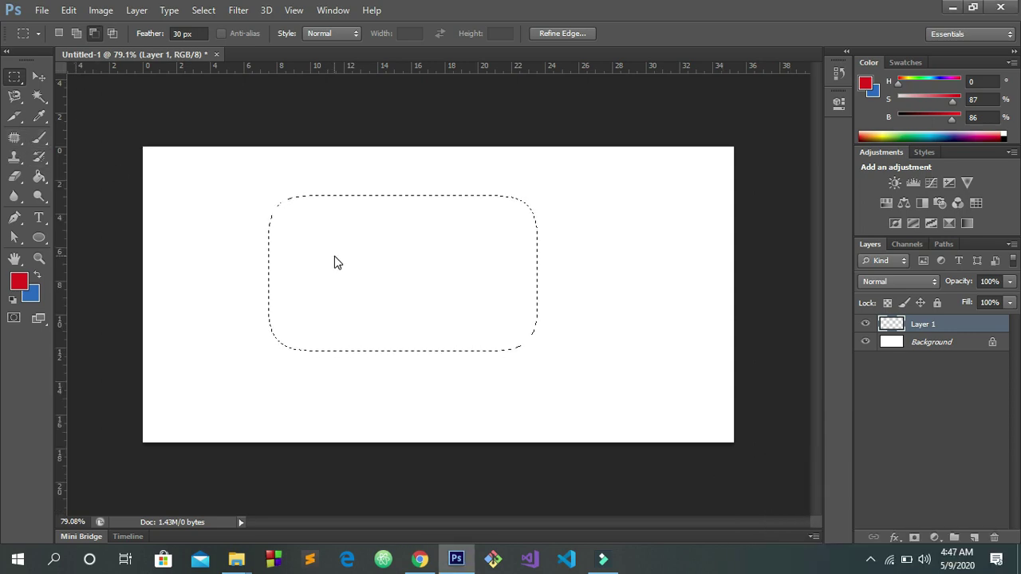
# Replace the current selection with a feathered rectangle in the canvas's left half and fill it with the blue background color.
pyautogui.rightClick(336, 231)
pyautogui.click(359, 238)
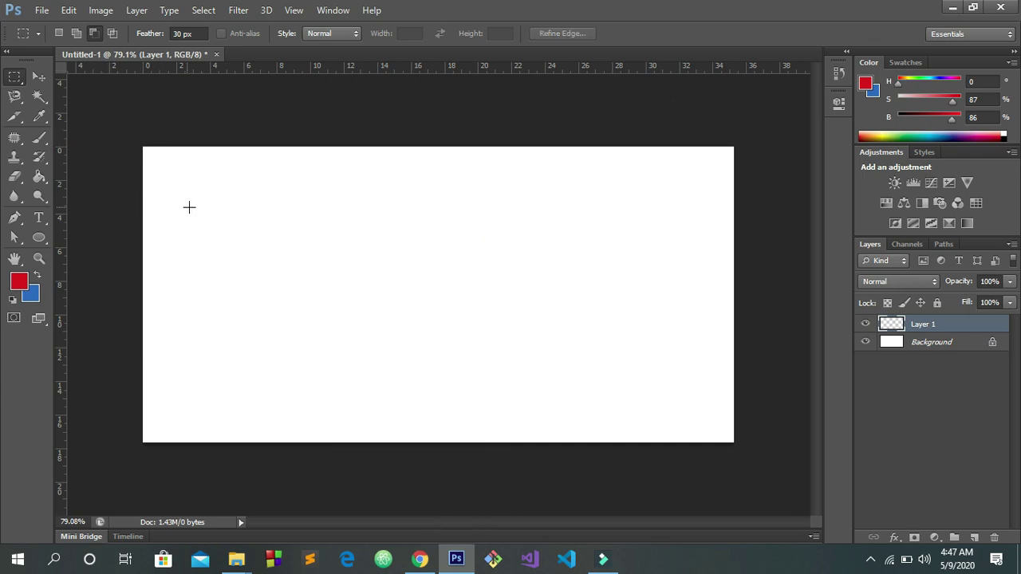
pyautogui.moveTo(190, 186); pyautogui.dragTo(452, 378)
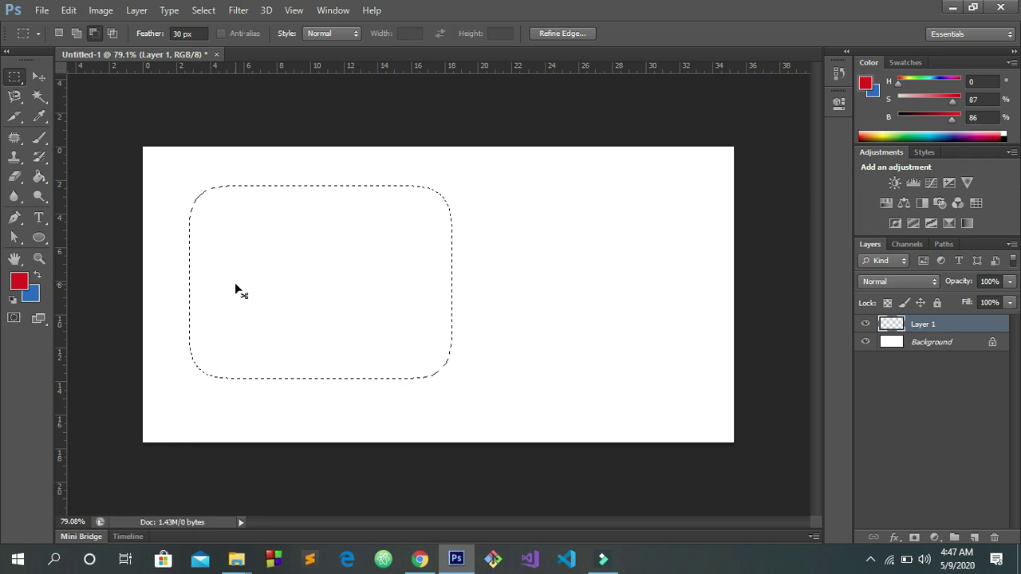
pyautogui.hotkey('ctrl', 'BackSpace')
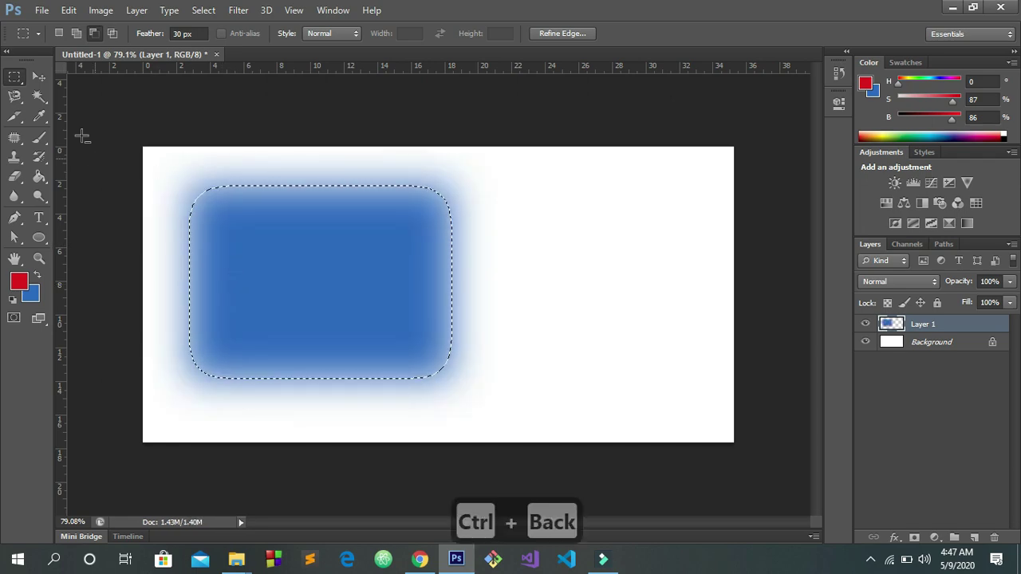
# Set the marquee to make new selections, select a rectangle in the canvas's right half and fill it with the red foreground color.
pyautogui.moveTo(466, 196); pyautogui.dragTo(673, 397)
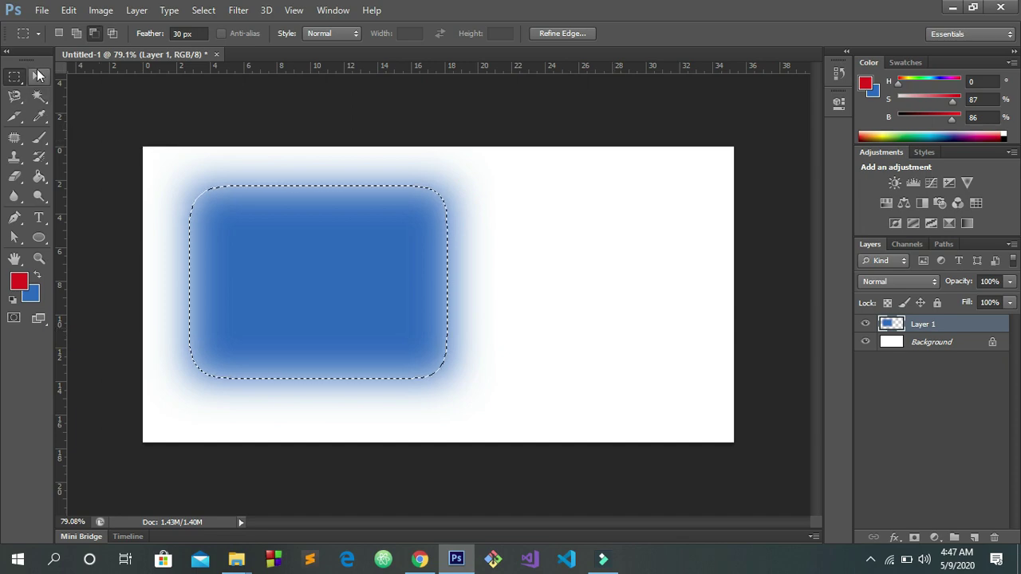
pyautogui.click(59, 33)
pyautogui.moveTo(478, 193); pyautogui.dragTo(680, 377)
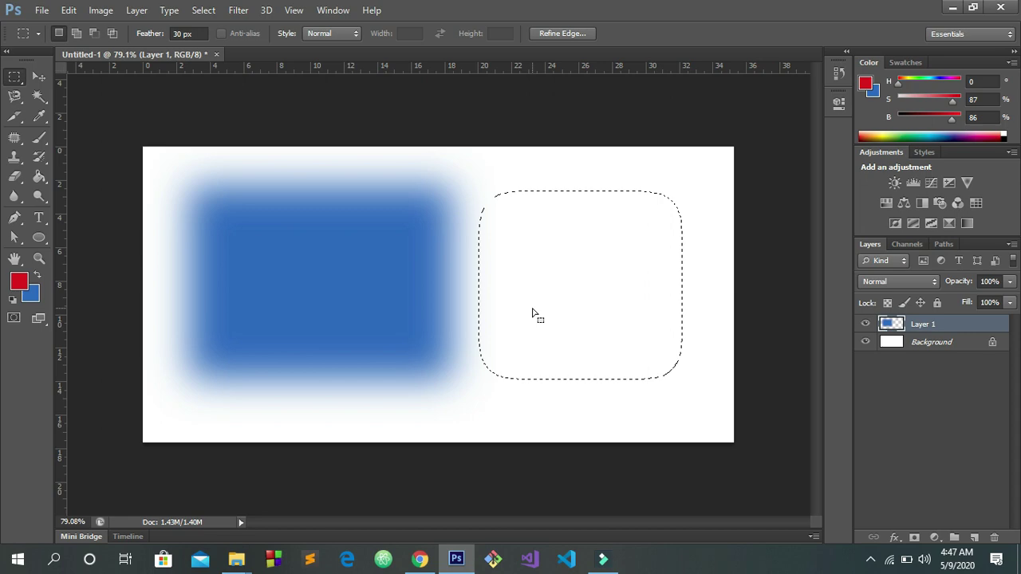
pyautogui.hotkey('alt', 'BackSpace')
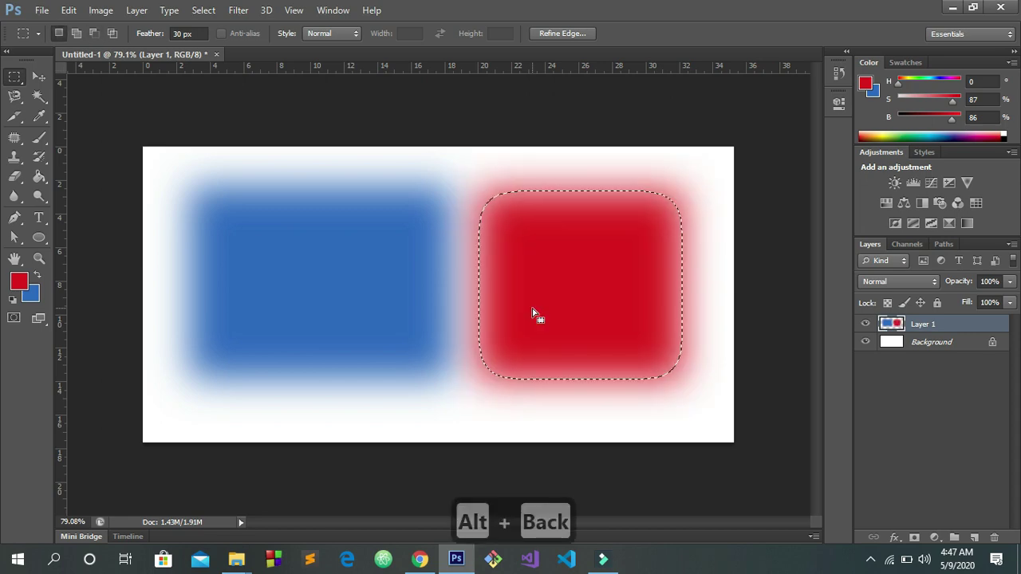
# Deselect the red area and shift Layer 1's blue and red shapes together slightly with the Move tool.
pyautogui.click(37, 76)
pyautogui.rightClick(17, 76)
pyautogui.click(22, 69)
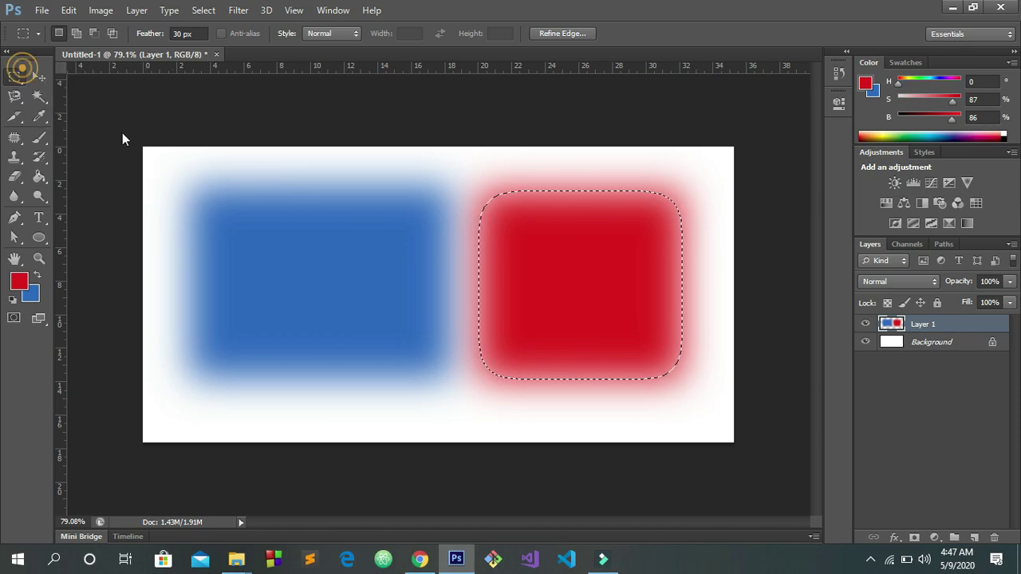
pyautogui.rightClick(425, 220)
pyautogui.click(464, 235)
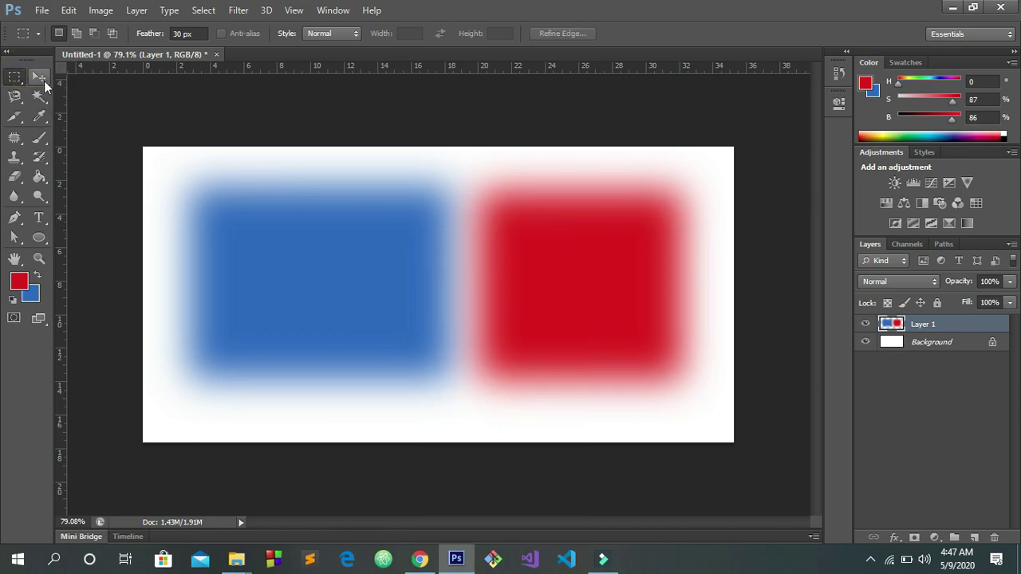
pyautogui.click(44, 81)
pyautogui.moveTo(517, 223); pyautogui.dragTo(532, 239)
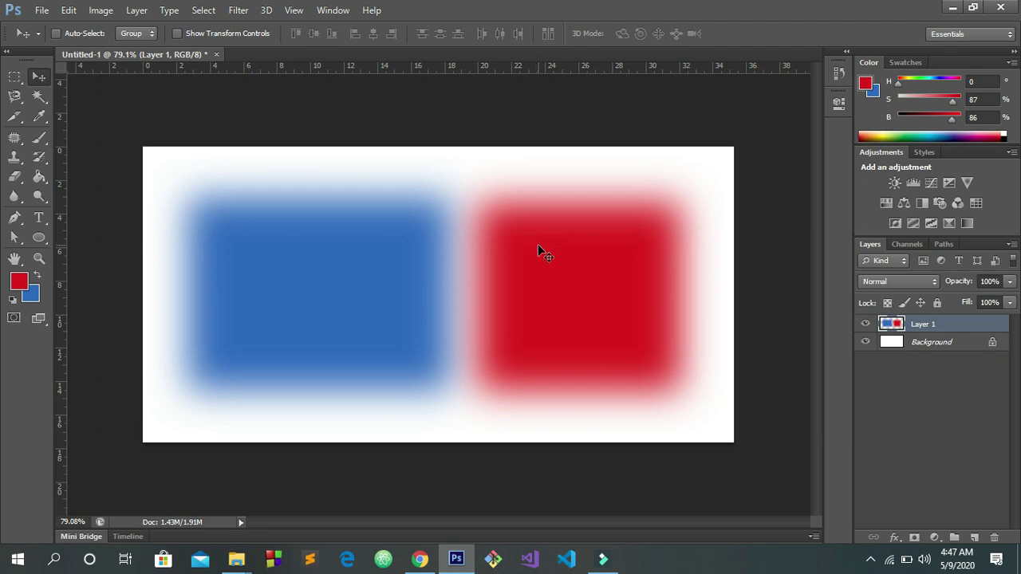
# Undo the layer move, the deselection and the red fill on Layer 1.
pyautogui.hotkey('ctrl', 'z')
pyautogui.hotkey('ctrl', 'alt', 'z')
pyautogui.hotkey('ctrl', 'alt', 'z')
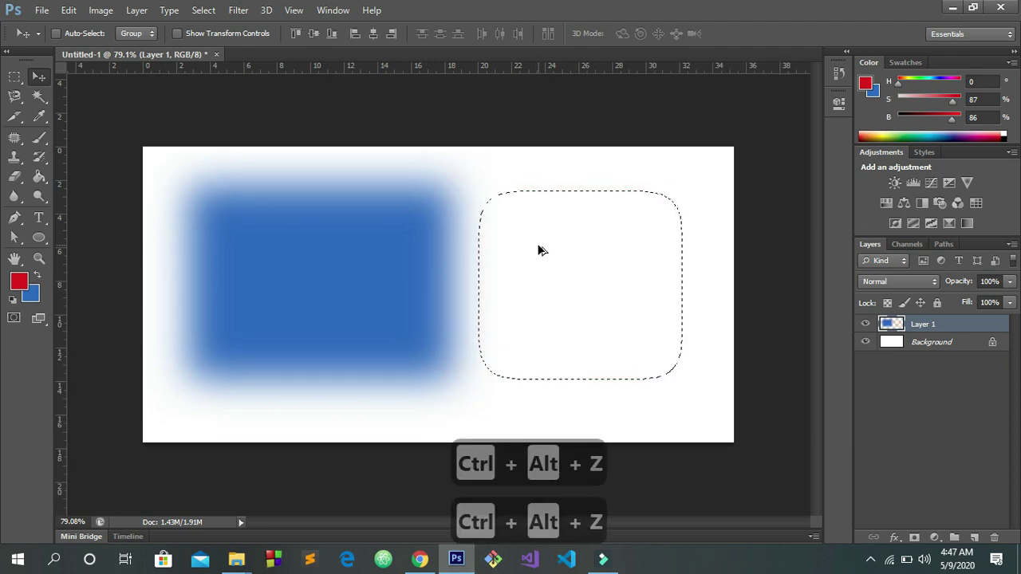
# Add a new empty layer above Layer 1 and deselect the remaining selection with the Rectangular Marquee tool active.
pyautogui.click(975, 539)
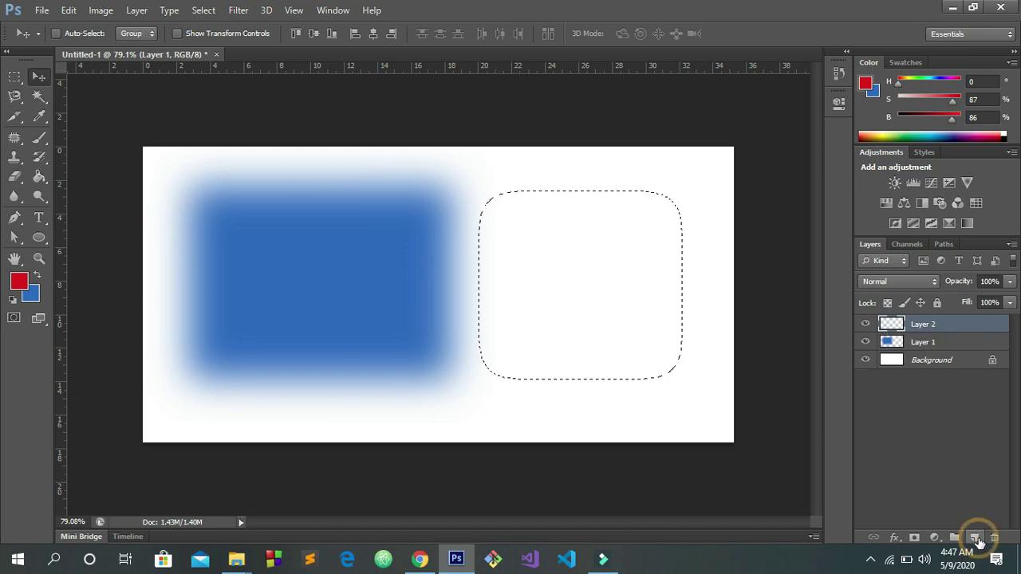
pyautogui.click(14, 76)
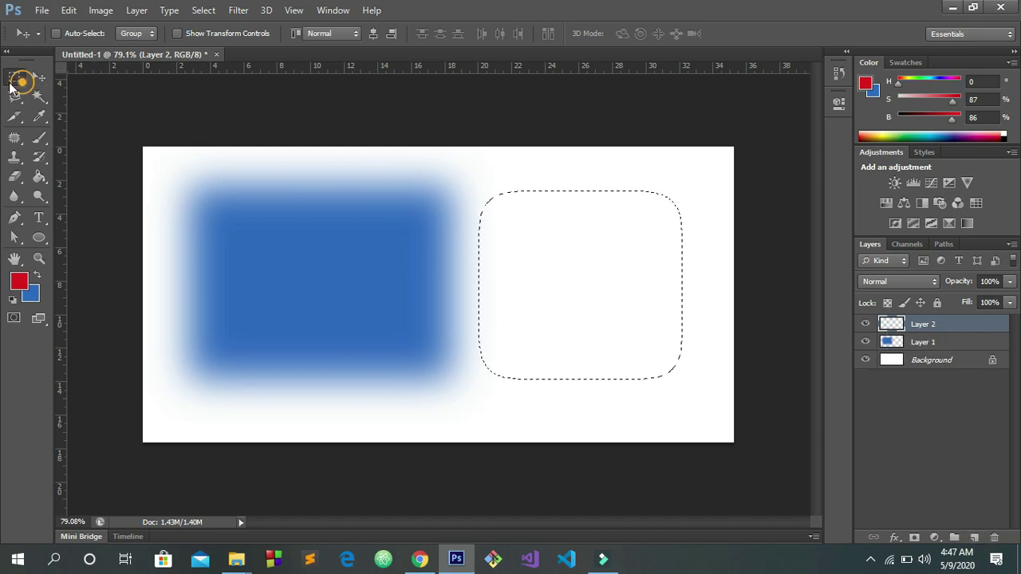
pyautogui.rightClick(545, 252)
pyautogui.click(571, 236)
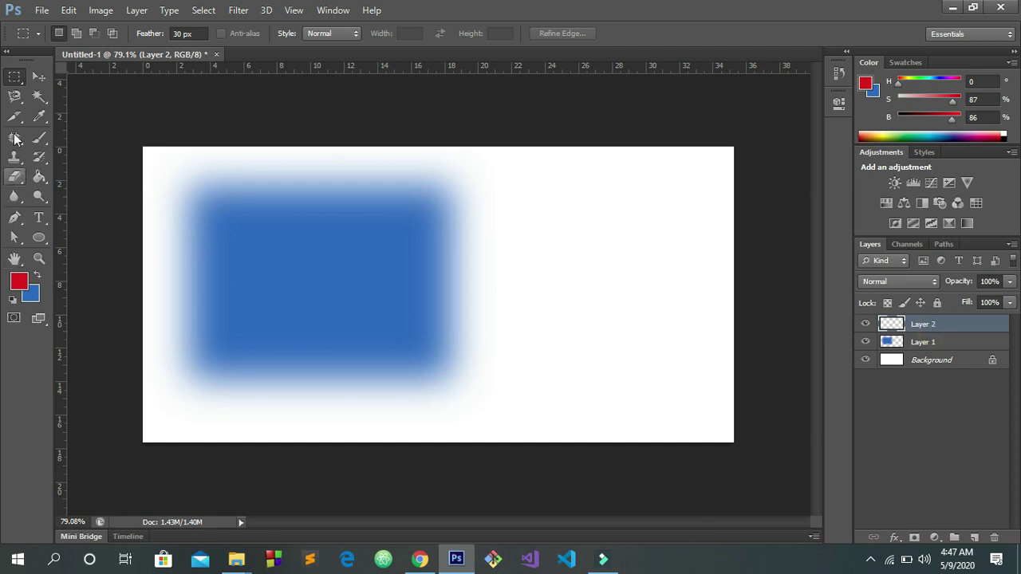
# On Layer 2, select a feathered rectangle in the canvas's right half and fill it with the red foreground color.
pyautogui.moveTo(491, 191); pyautogui.dragTo(685, 389)
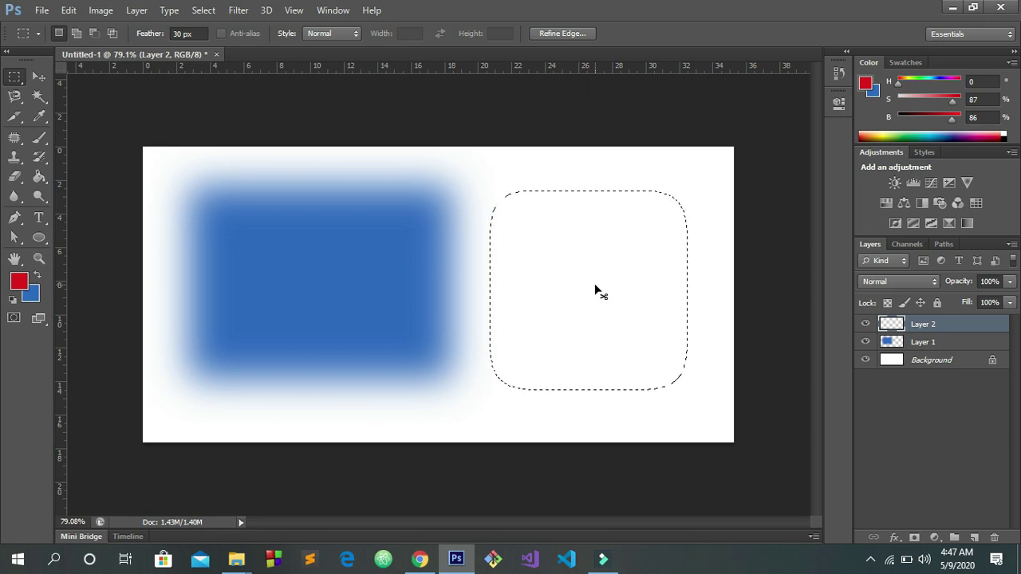
pyautogui.hotkey('alt', 'BackSpace')
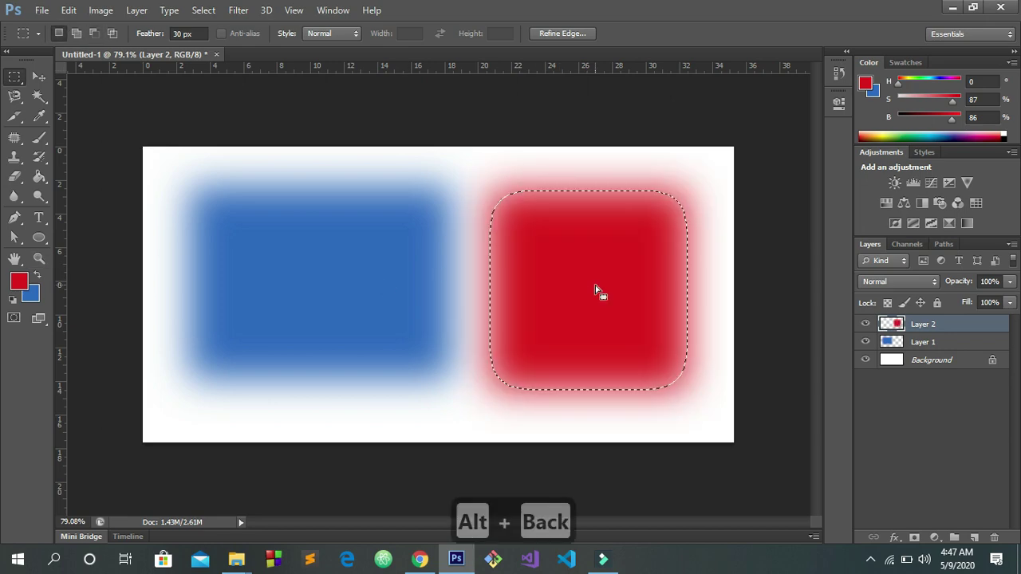
pyautogui.click(39, 75)
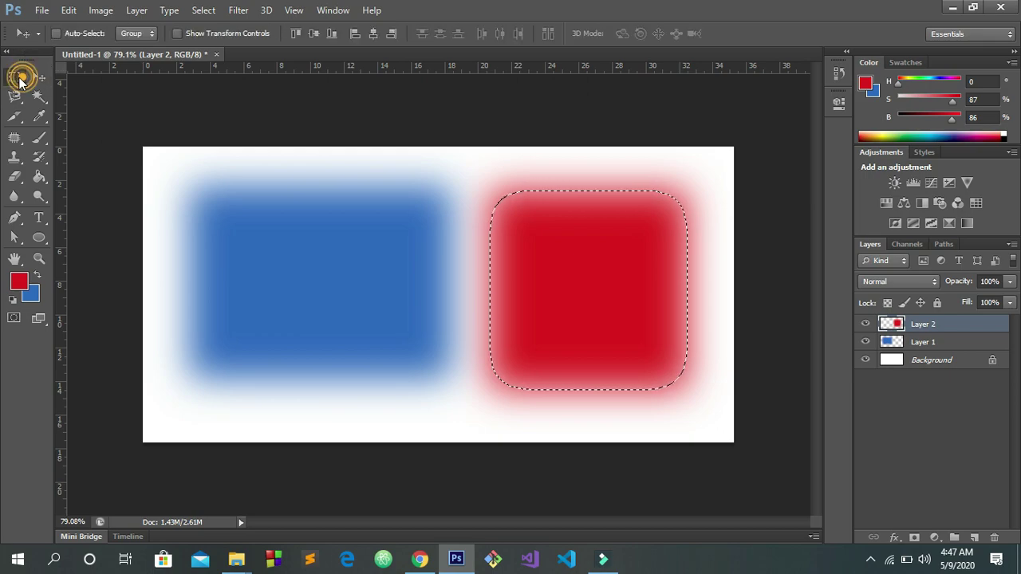
# Deselect the red area and shift Layer 2's red shape slightly left and down with the Move tool.
pyautogui.click(17, 77)
pyautogui.rightClick(439, 201)
pyautogui.click(455, 207)
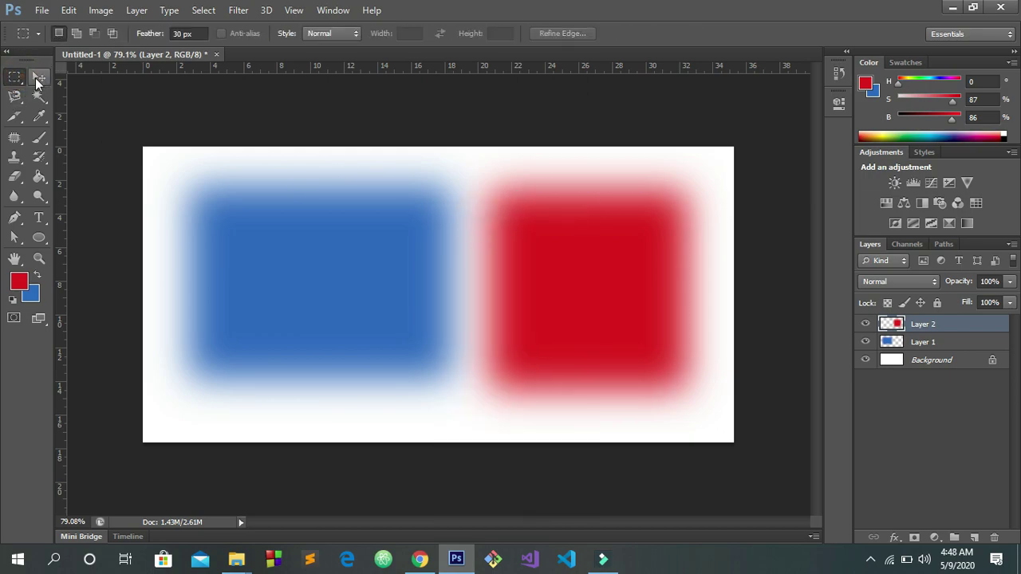
pyautogui.click(36, 77)
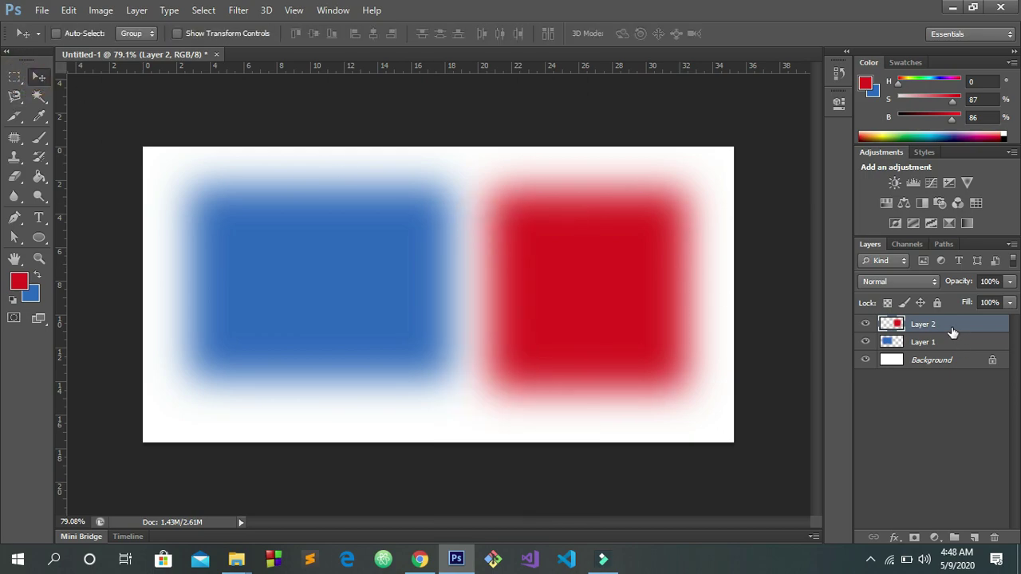
pyautogui.moveTo(563, 279); pyautogui.dragTo(594, 286)
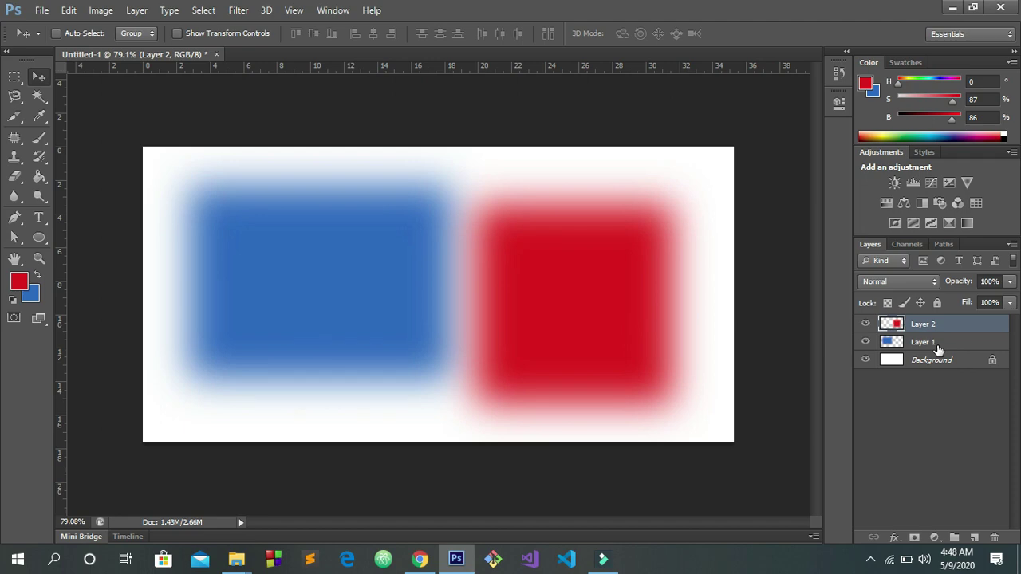
# Move Layer 1's blue shape slightly right and down, and shift Layer 2's red shape to the right.
pyautogui.click(939, 350)
pyautogui.moveTo(332, 271); pyautogui.dragTo(329, 291)
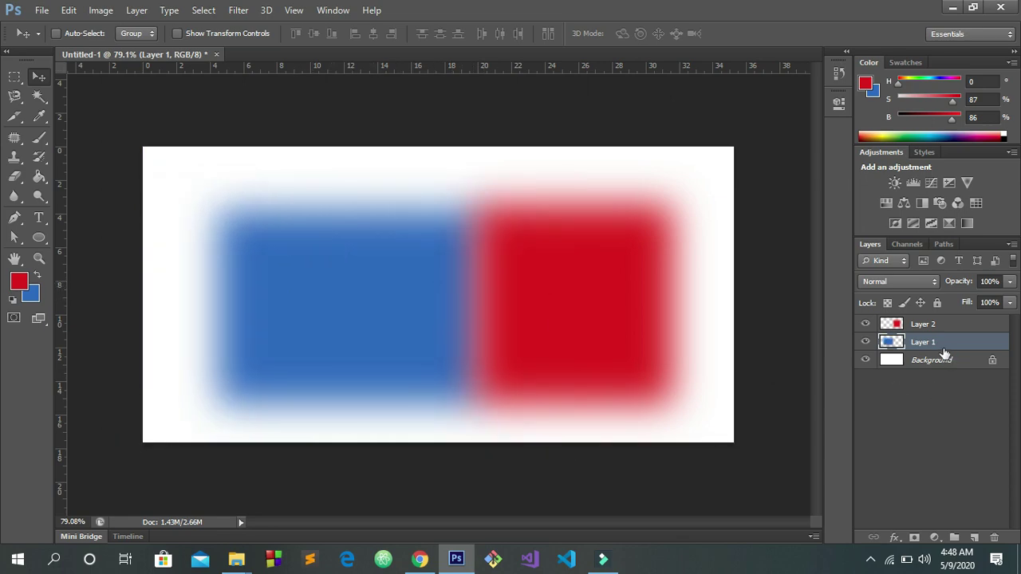
pyautogui.click(936, 325)
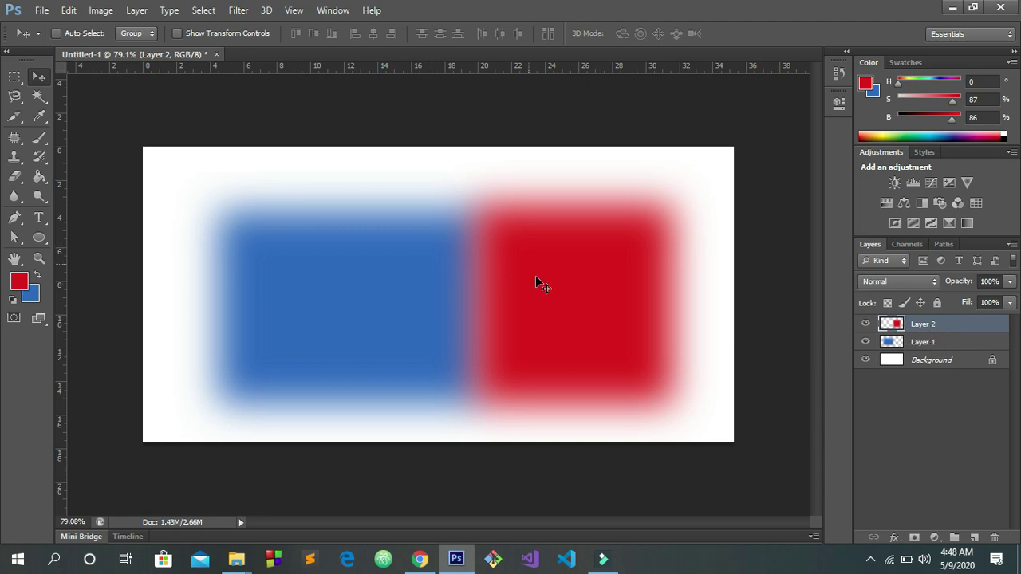
pyautogui.moveTo(392, 284); pyautogui.dragTo(431, 293)
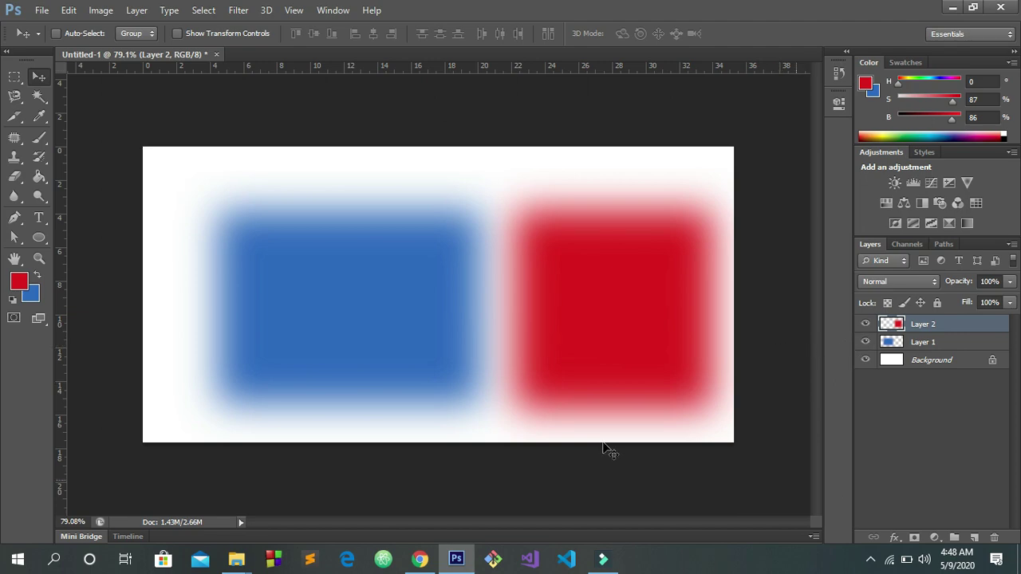
# Select Layer 1 and Layer 2 together and delete both, leaving only the Background layer.
pyautogui.click(937, 342)
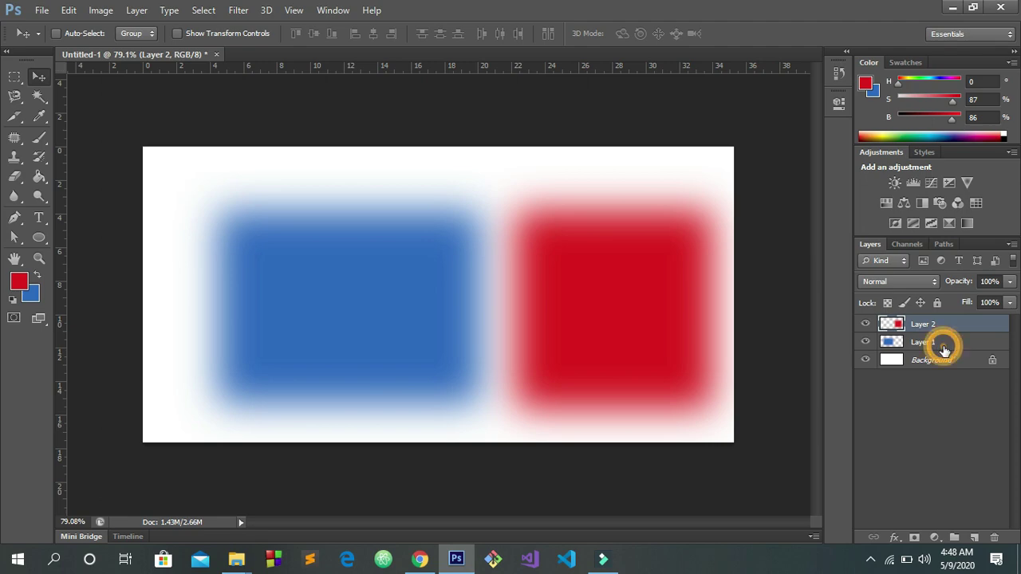
pyautogui.keyDown('ctrl'); pyautogui.click(942, 327); pyautogui.keyUp('ctrl')
pyautogui.click(943, 350)
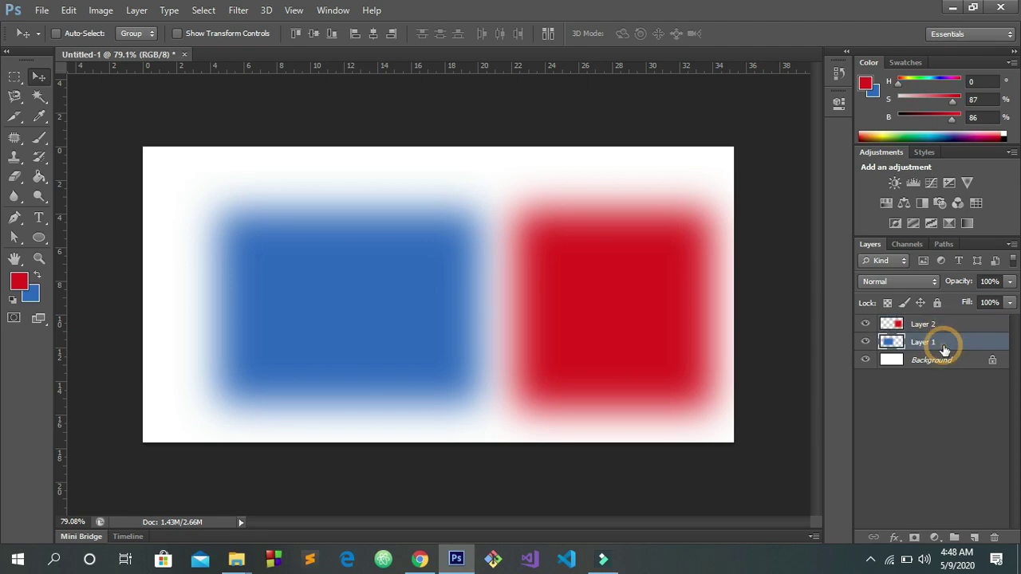
pyautogui.keyDown('ctrl'); pyautogui.click(943, 328); pyautogui.keyUp('ctrl')
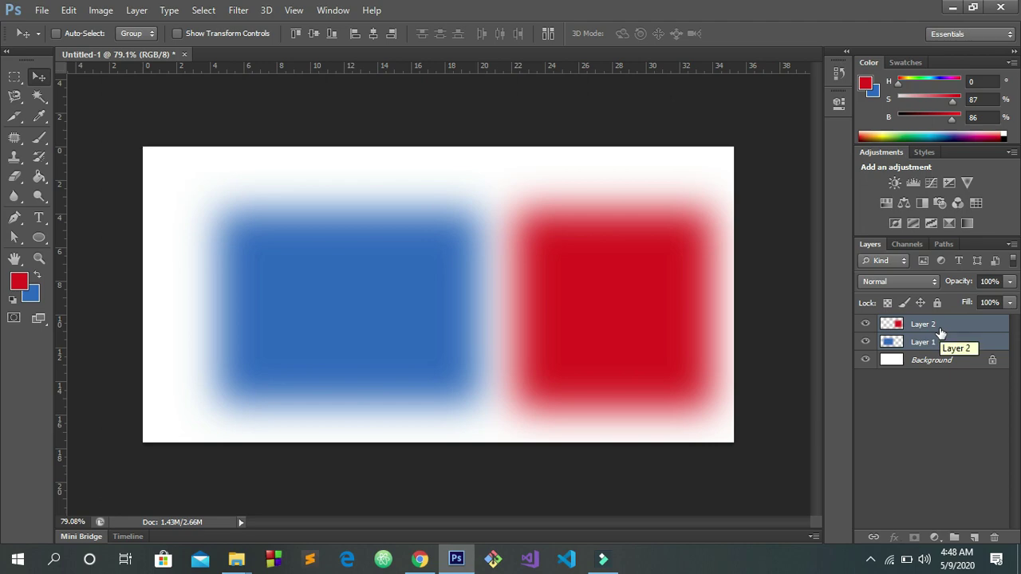
pyautogui.press('Delete')
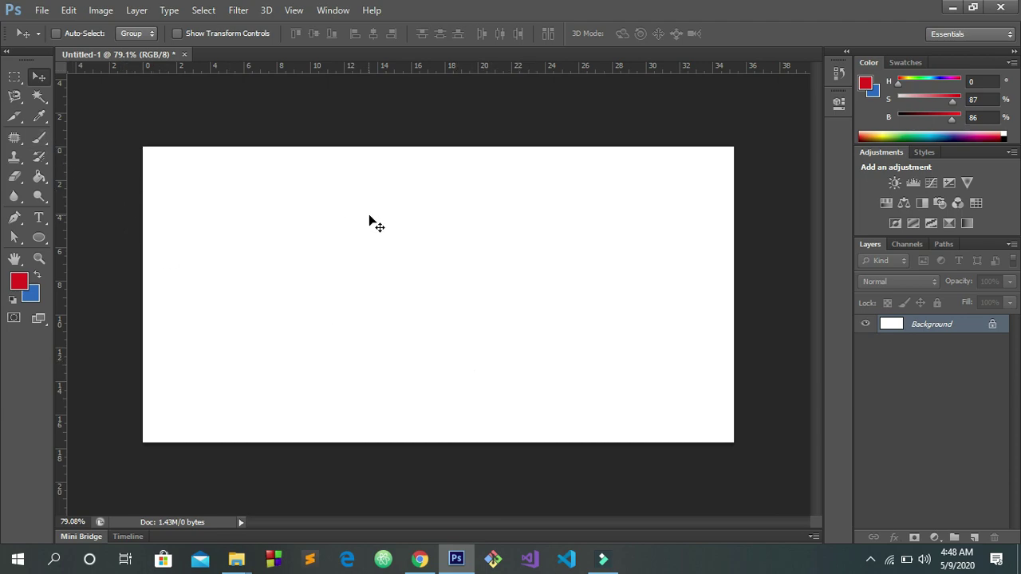
# Activate the Brush tool and display its brush presets as small thumbnails.
pyautogui.press('b')
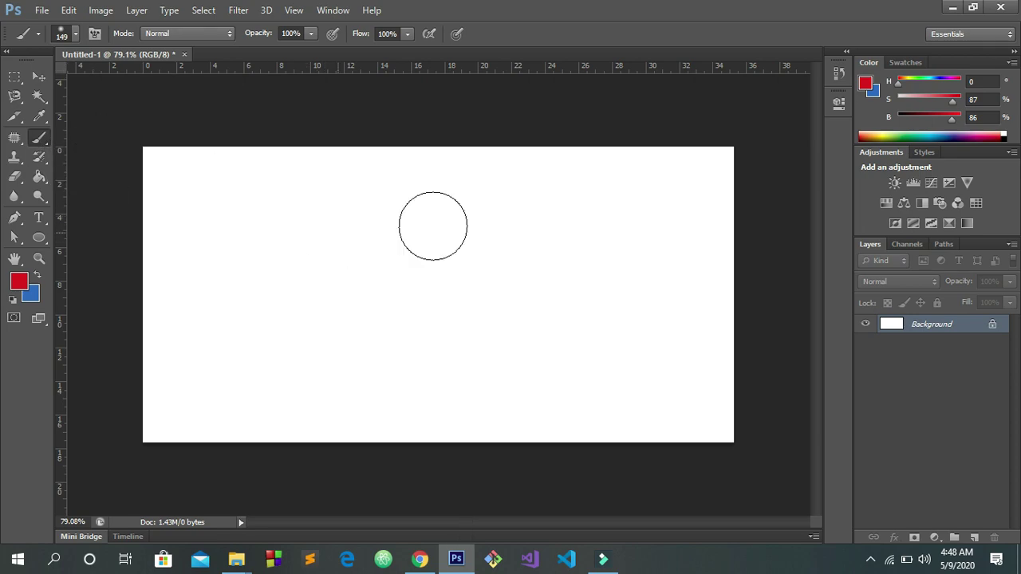
pyautogui.rightClick(343, 262)
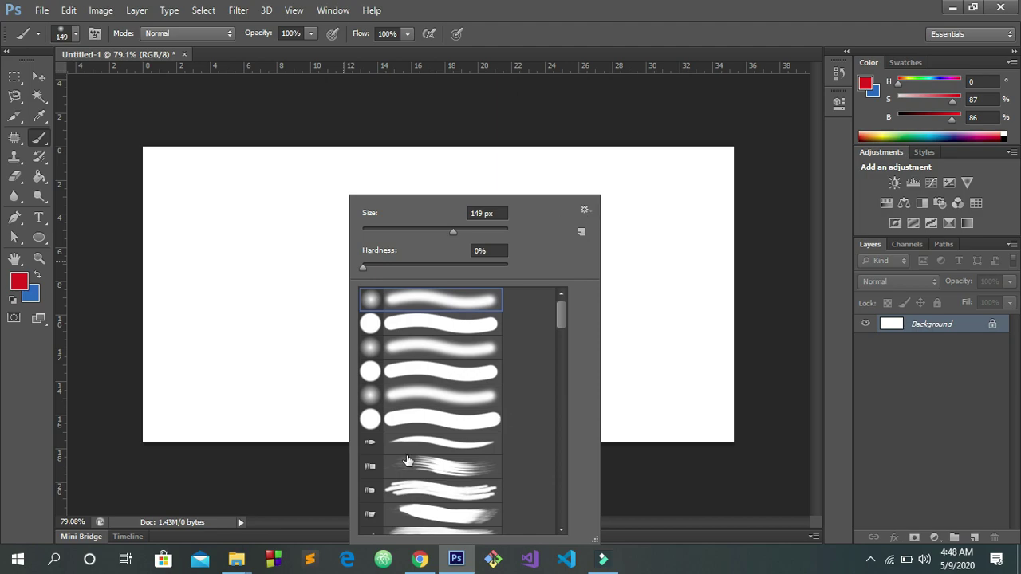
pyautogui.moveTo(562, 316)
pyautogui.mouseDown()
pyautogui.moveTo(562, 380)
pyautogui.moveTo(558, 315)
pyautogui.mouseUp()
pyautogui.click(585, 212)
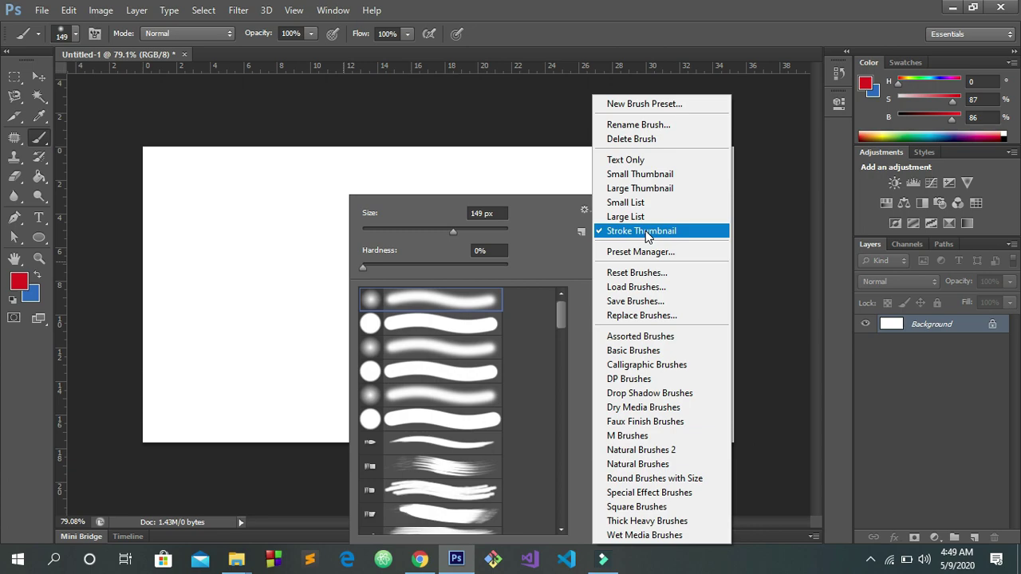
pyautogui.click(653, 175)
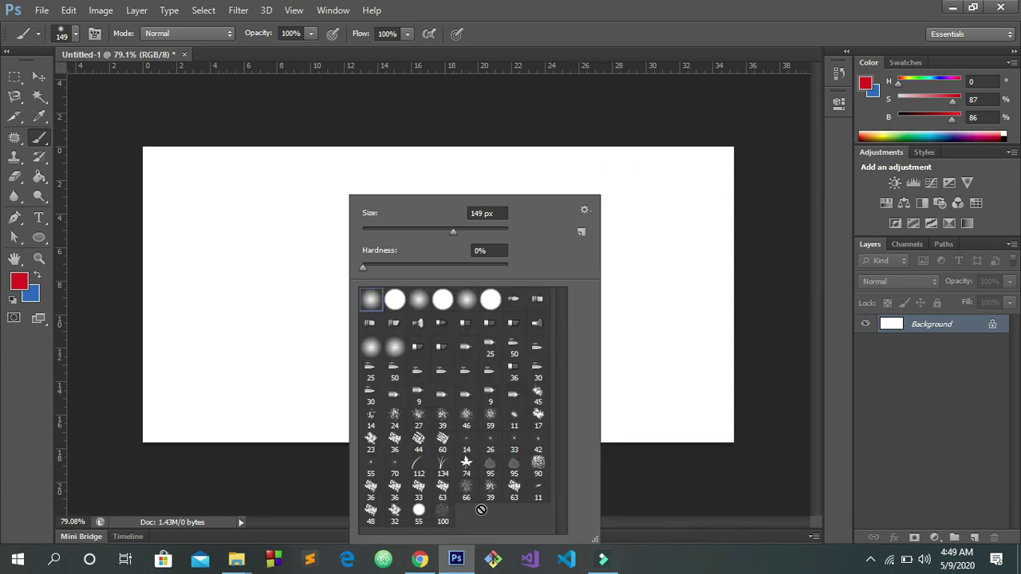
# Switch the brush presets back to the Stroke Thumbnail view and make the preset picker smaller.
pyautogui.click(584, 213)
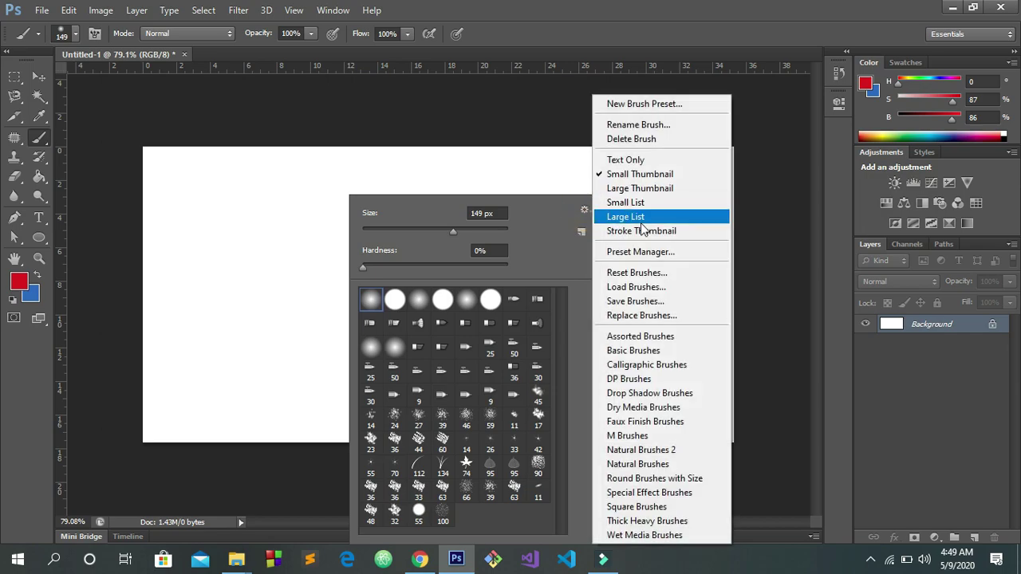
pyautogui.click(640, 231)
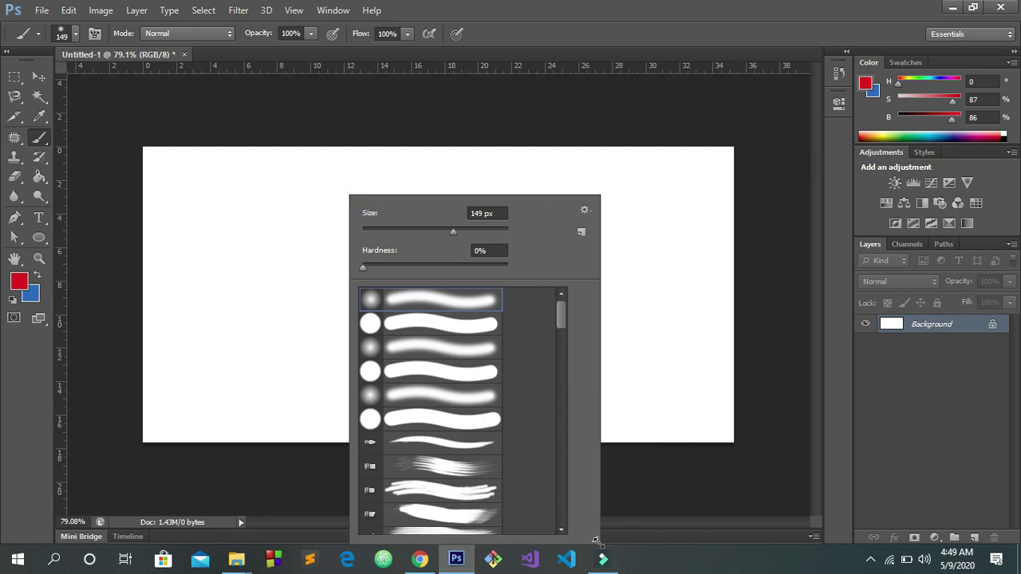
pyautogui.moveTo(595, 540)
pyautogui.mouseDown()
pyautogui.moveTo(566, 541)
pyautogui.moveTo(547, 459)
pyautogui.mouseUp()
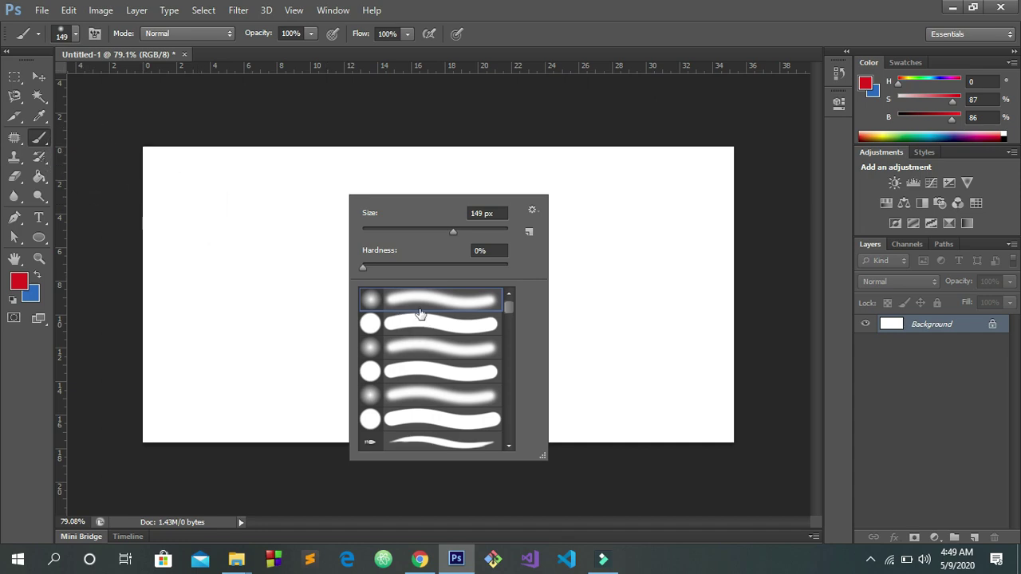
# Paint a soft wavy red stroke across the upper canvas, and a straight one below it at 85% brush hardness.
pyautogui.moveTo(240, 224)
pyautogui.mouseDown()
pyautogui.moveTo(338, 258)
pyautogui.moveTo(492, 237)
pyautogui.moveTo(540, 248)
pyautogui.moveTo(618, 277)
pyautogui.mouseUp()
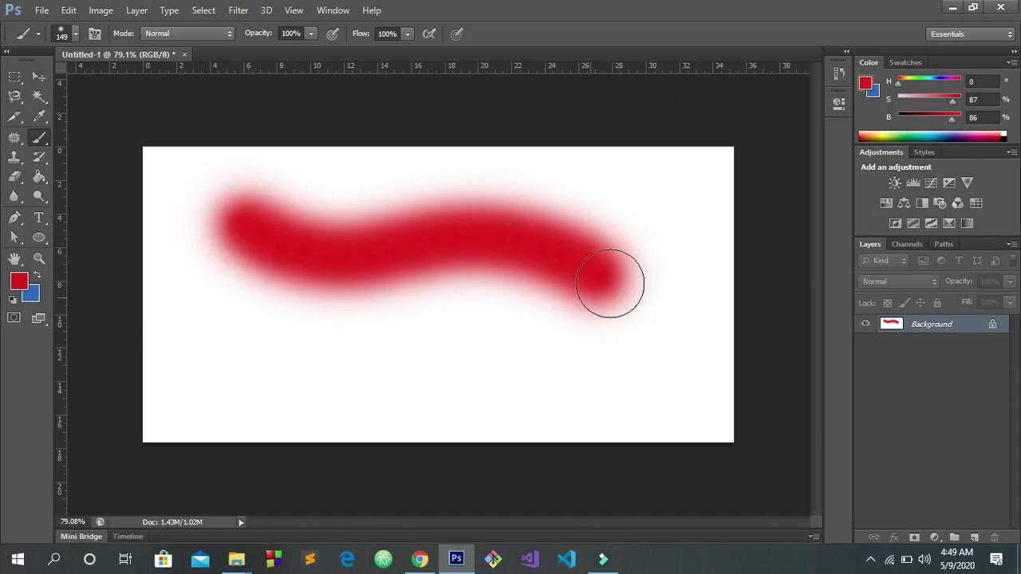
pyautogui.rightClick(416, 275)
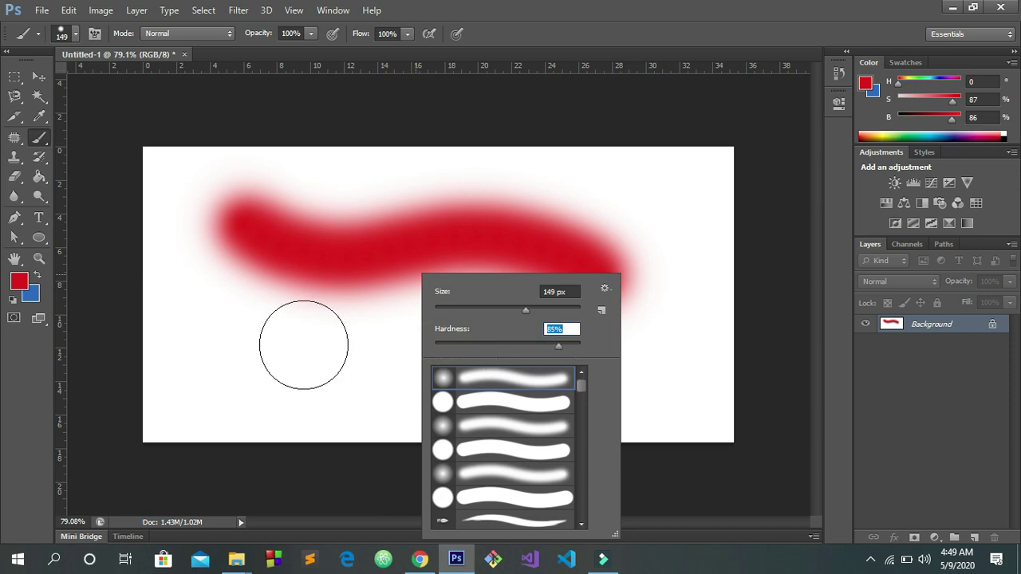
pyautogui.moveTo(221, 367); pyautogui.dragTo(600, 369)
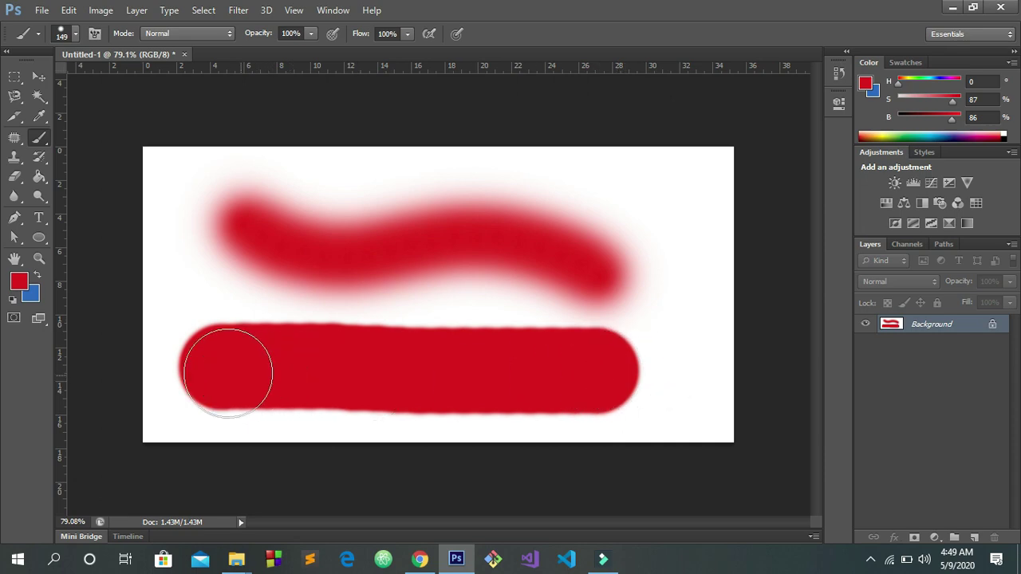
# Select the whole canvas and fill it with white as the foreground color to cover the red strokes.
pyautogui.hotkey('ctrl', 'a')
pyautogui.click(401, 327)
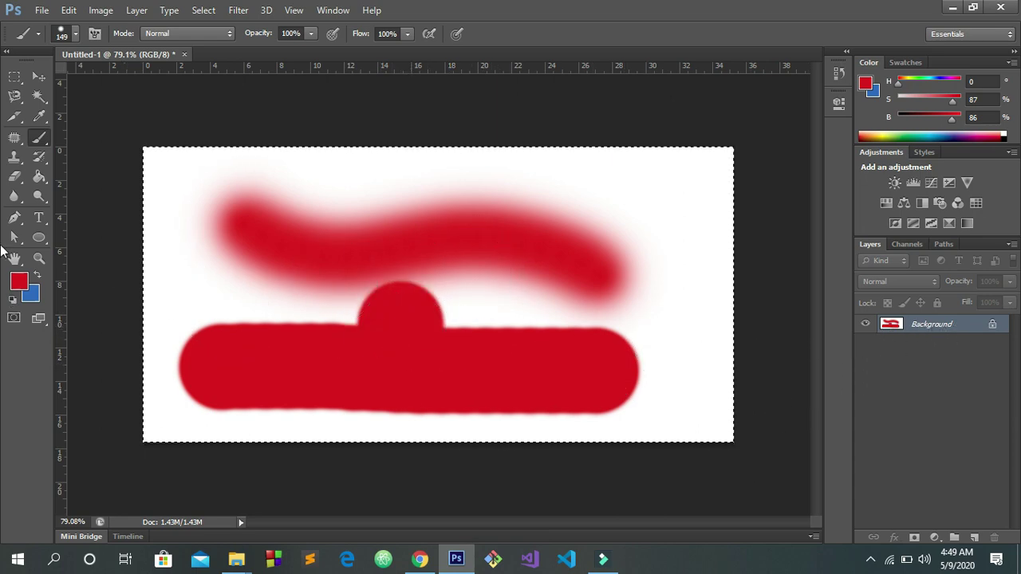
pyautogui.click(21, 284)
pyautogui.click(636, 232)
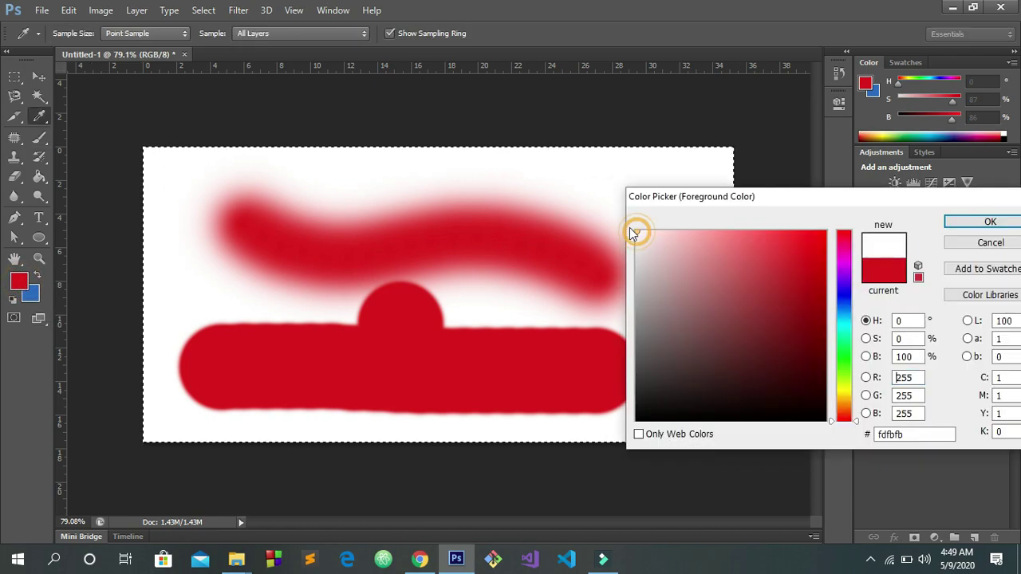
pyautogui.click(991, 242)
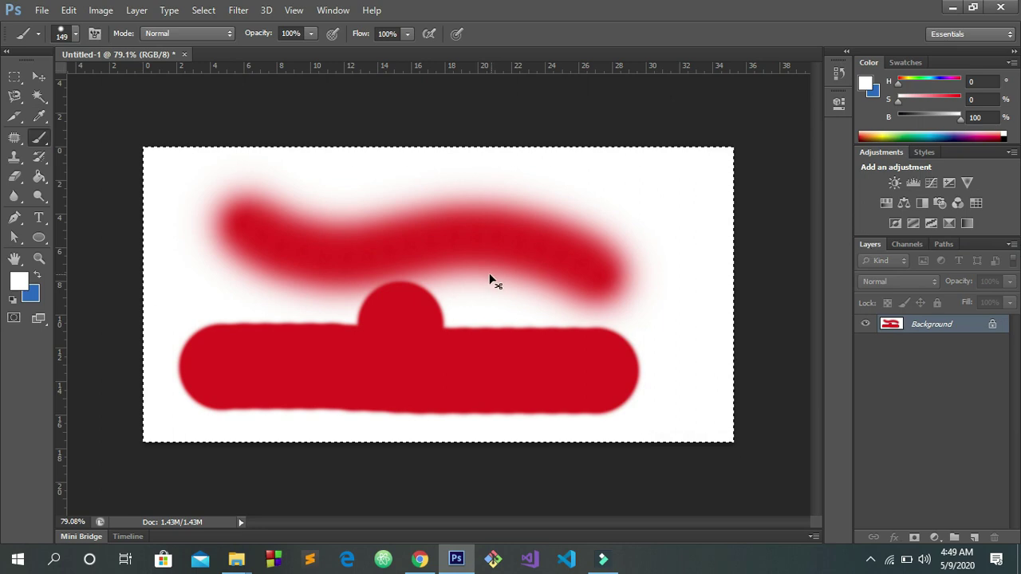
pyautogui.hotkey('ctrl', 'a')
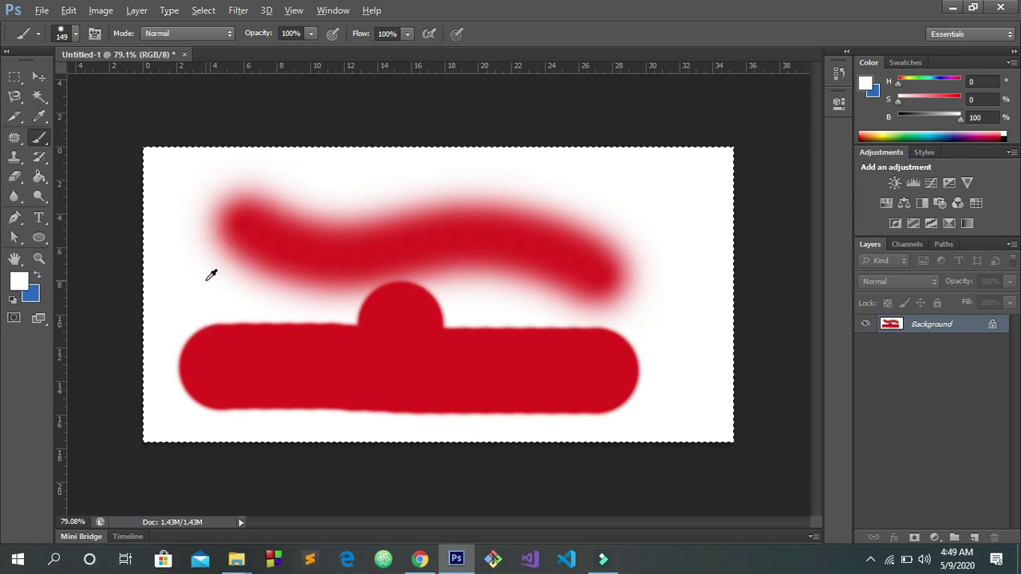
pyautogui.hotkey('alt', 'BackSpace')
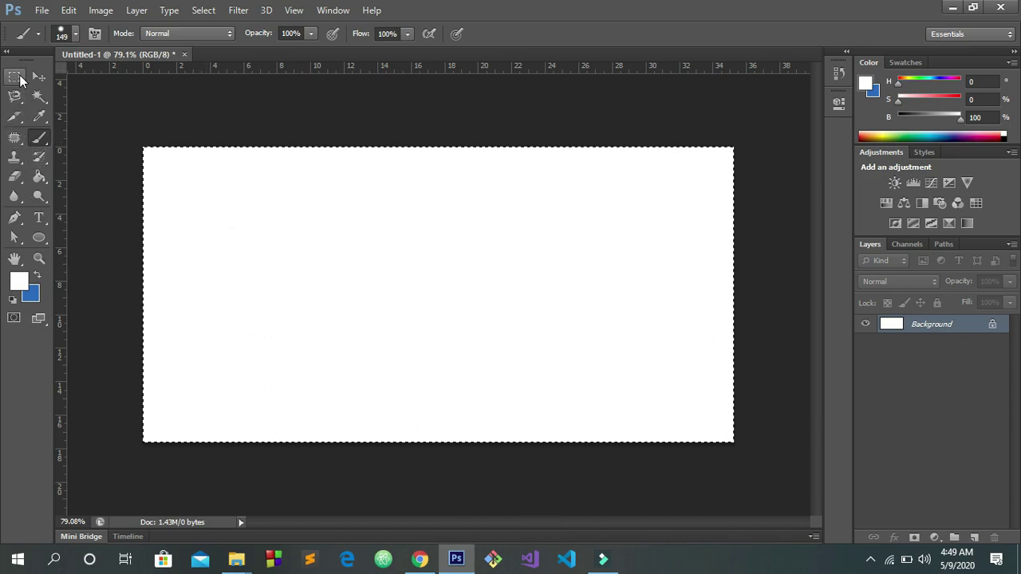
# Deselect the whole-canvas selection using the Rectangular Marquee tool.
pyautogui.click(17, 77)
pyautogui.rightClick(322, 238)
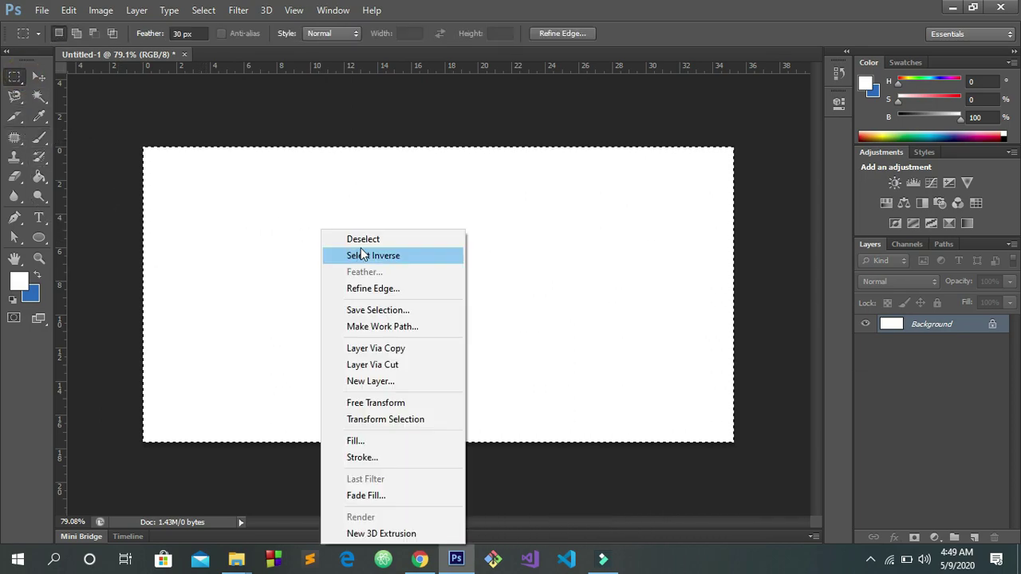
pyautogui.click(358, 238)
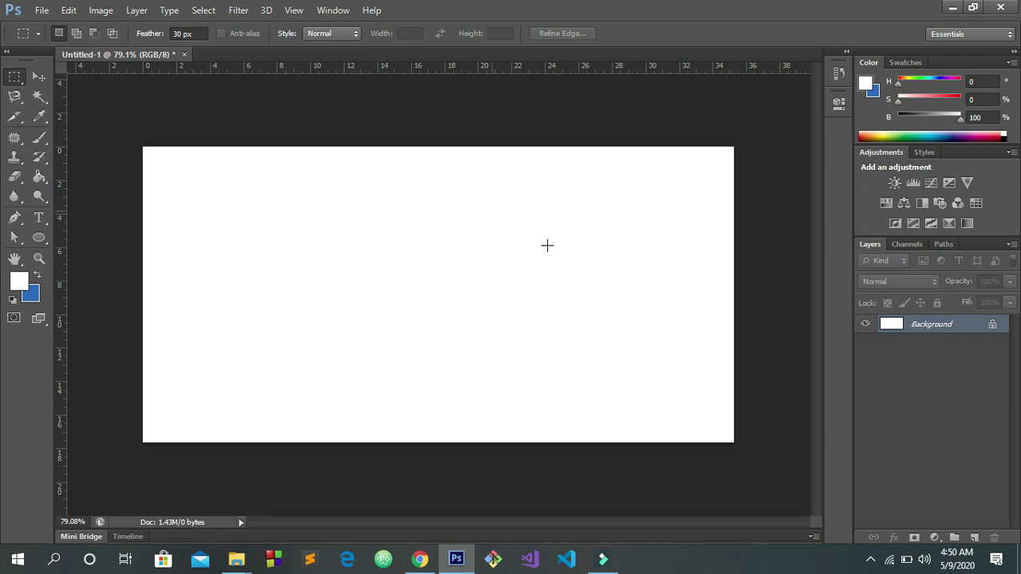
# Return to the Brush tool and set the brush size to 257 px.
pyautogui.click(40, 137)
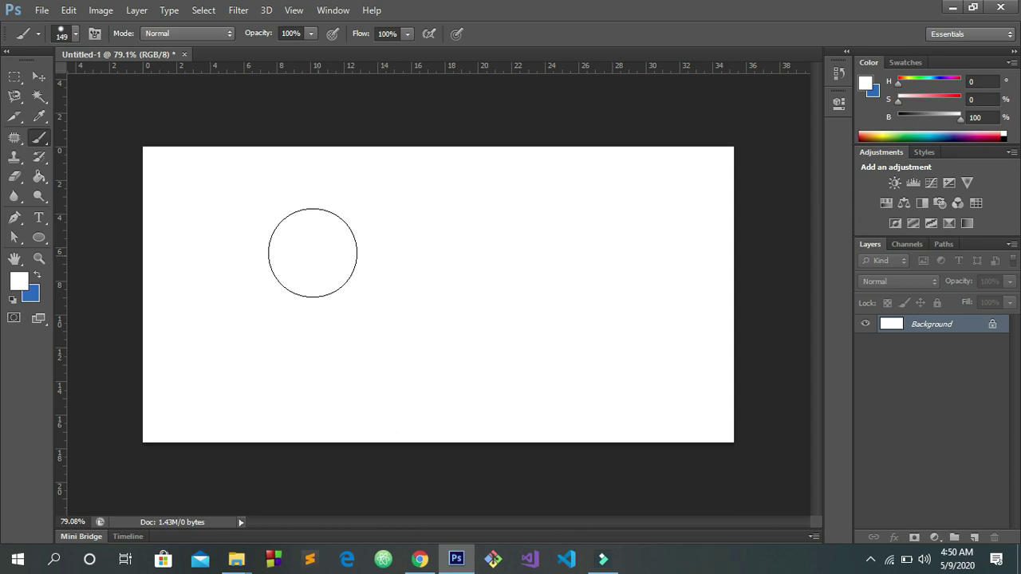
pyautogui.click(76, 34)
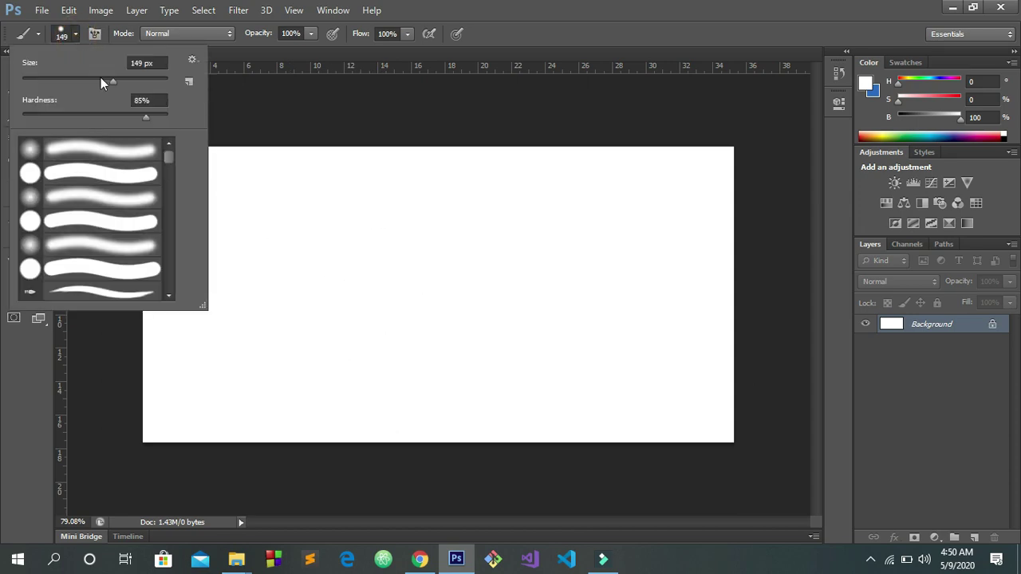
pyautogui.moveTo(101, 77); pyautogui.dragTo(51, 77)
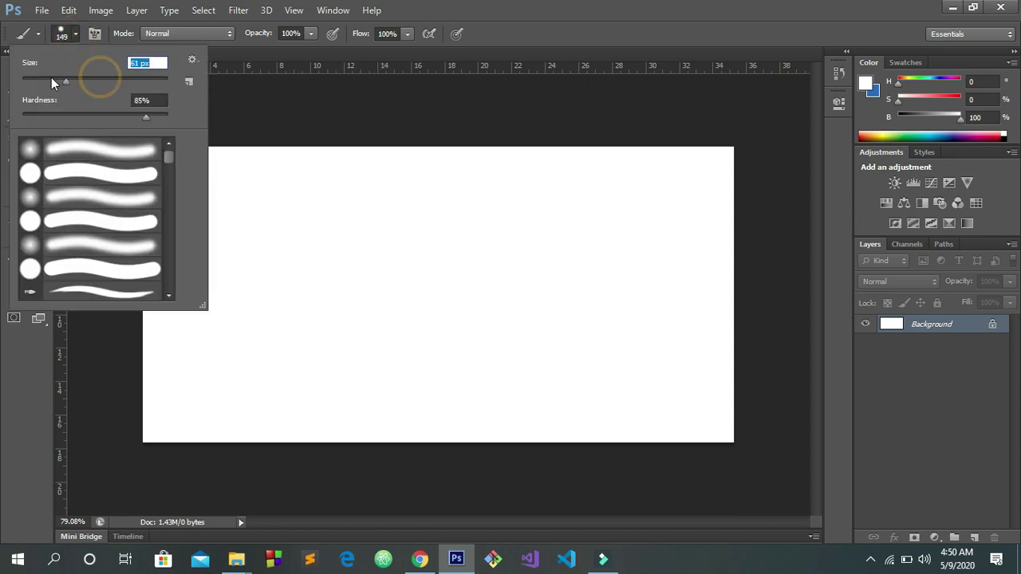
pyautogui.click(77, 37)
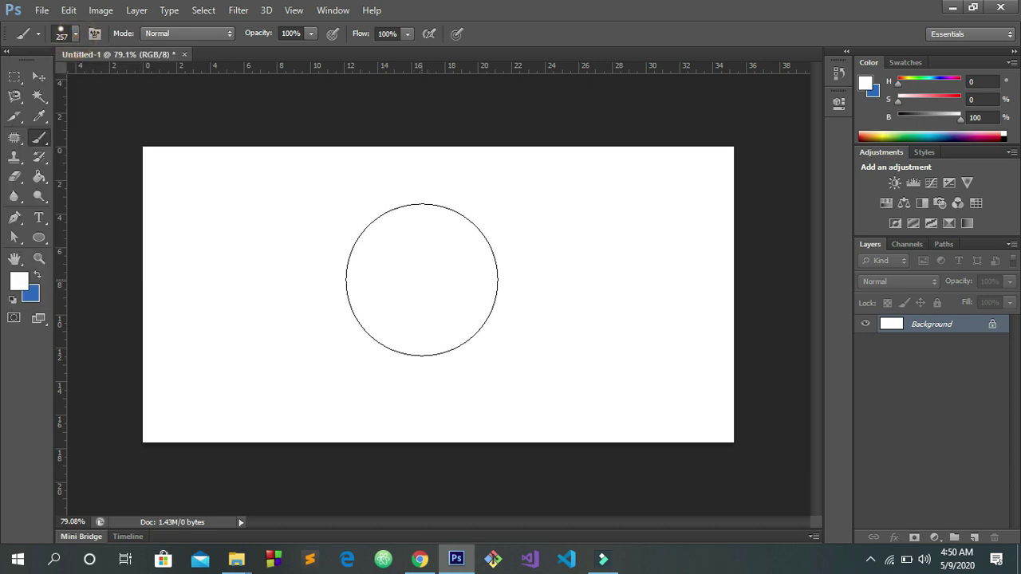
# Try stepping the brush size down and up, and reduce it to 25 px.
pyautogui.press('[')
pyautogui.press(']')
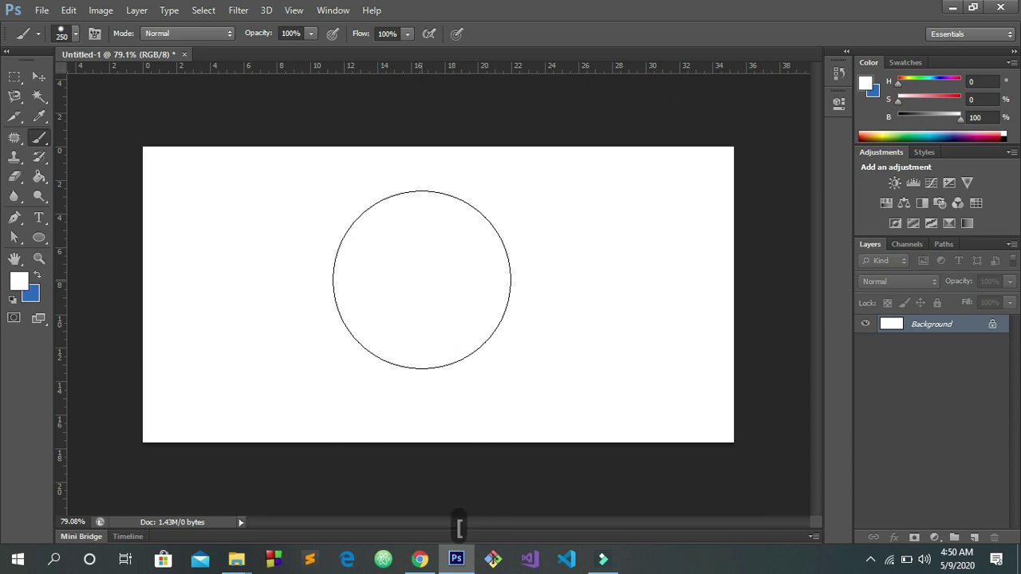
pyautogui.press('[')
pyautogui.press('[')
pyautogui.press('[')
pyautogui.press('[')
pyautogui.press('[')
pyautogui.press('[')
pyautogui.press('[')
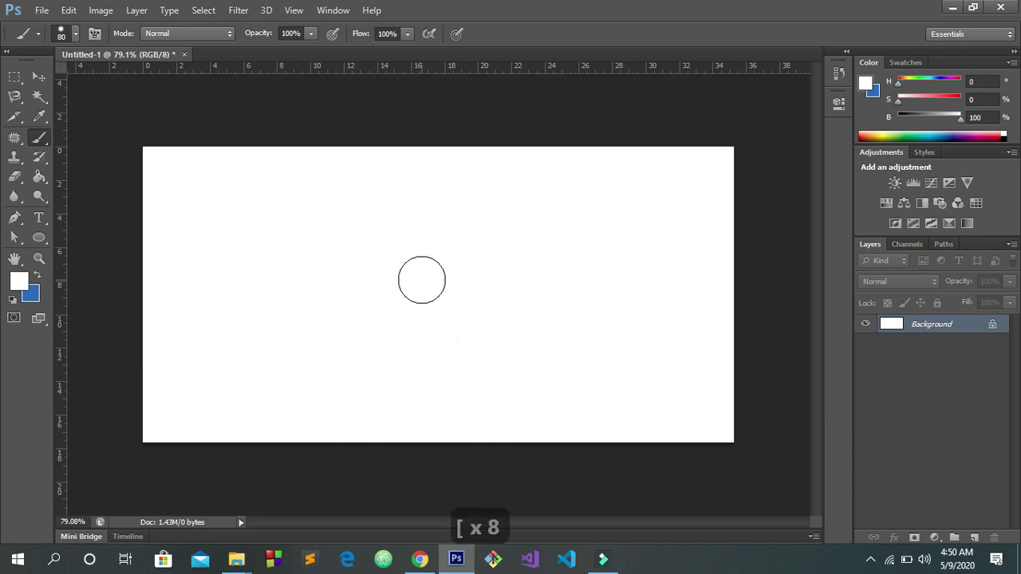
pyautogui.press('[')
pyautogui.press('[')
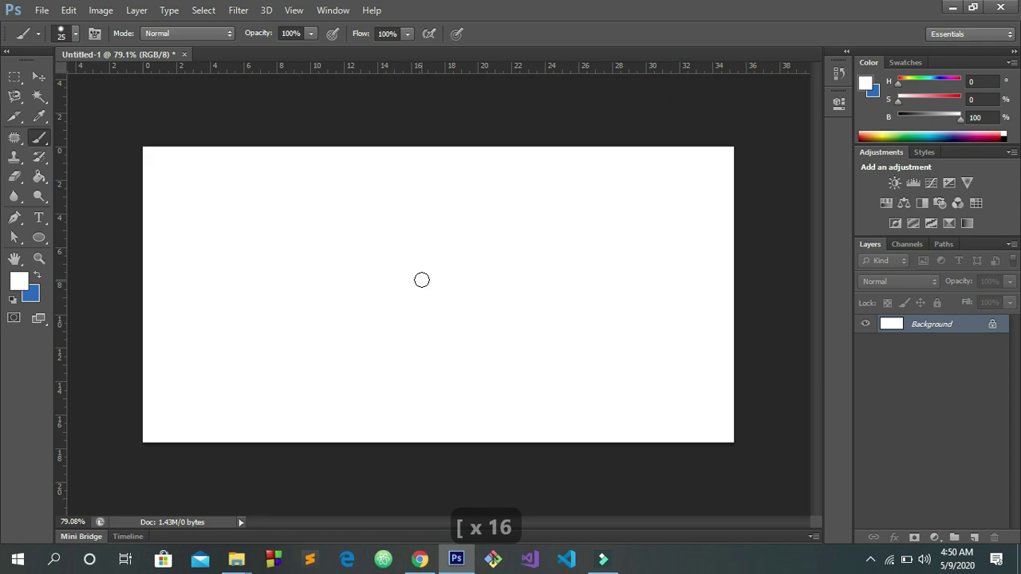
# Increase the brush size stepwise to 175 px.
pyautogui.press(']')
pyautogui.press(']')
pyautogui.press(']')
pyautogui.press(']')
pyautogui.press(']')
pyautogui.press(']')
pyautogui.press(']')
pyautogui.press(']')
pyautogui.press(']')
pyautogui.press(']')
pyautogui.press(']')
pyautogui.press(']')
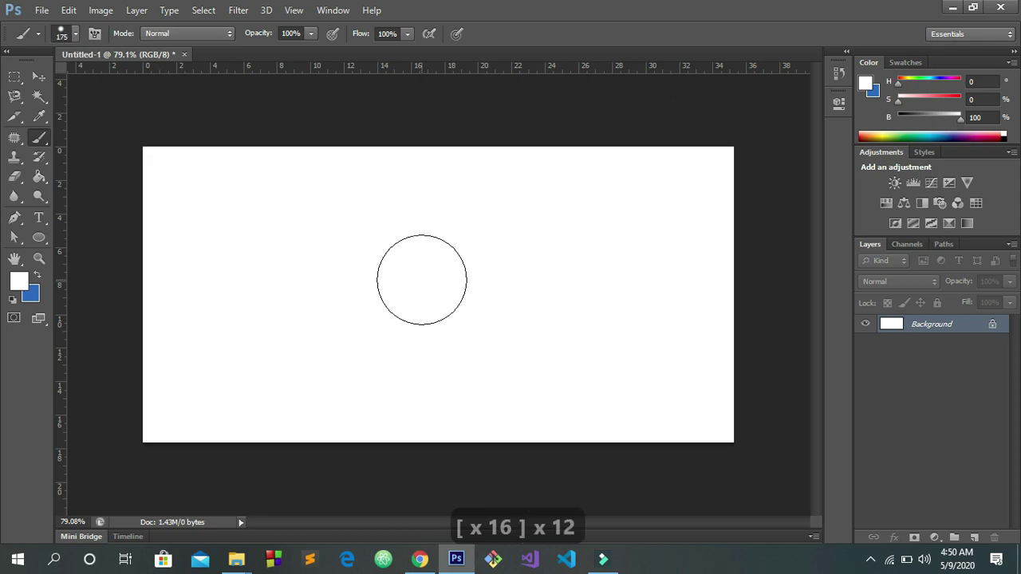
# Increase the brush size stepwise to 400 px.
pyautogui.press(']')
pyautogui.press(']')
pyautogui.press(']')
pyautogui.press(']')
pyautogui.press(']')
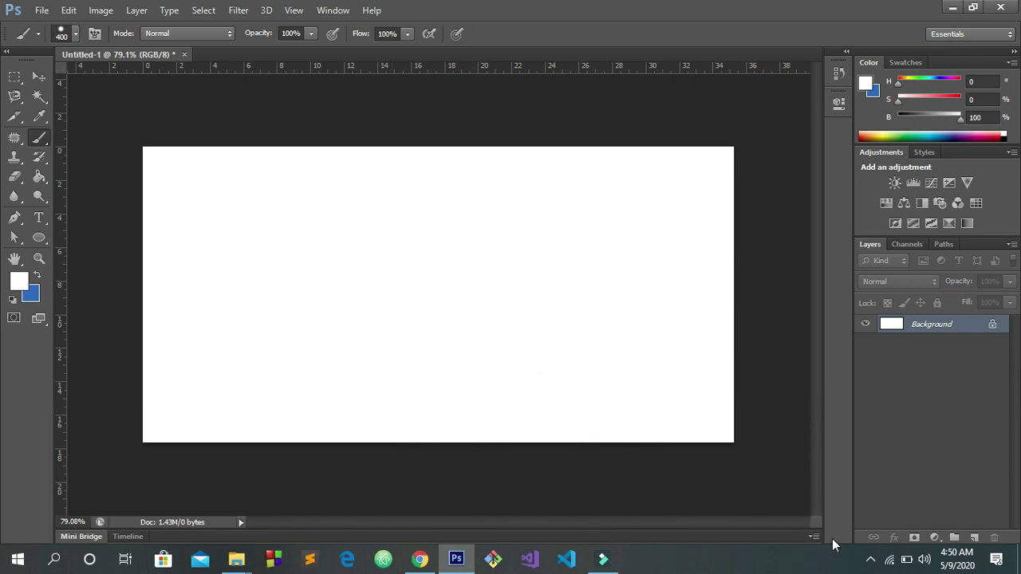
pyautogui.click(870, 561)
pyautogui.rightClick(826, 529)
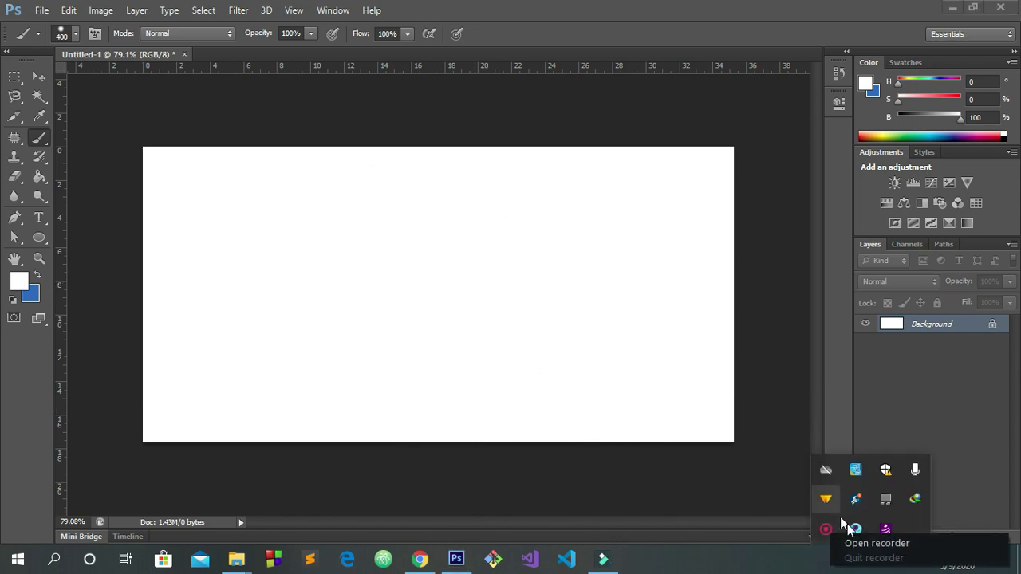
pyautogui.click(860, 549)
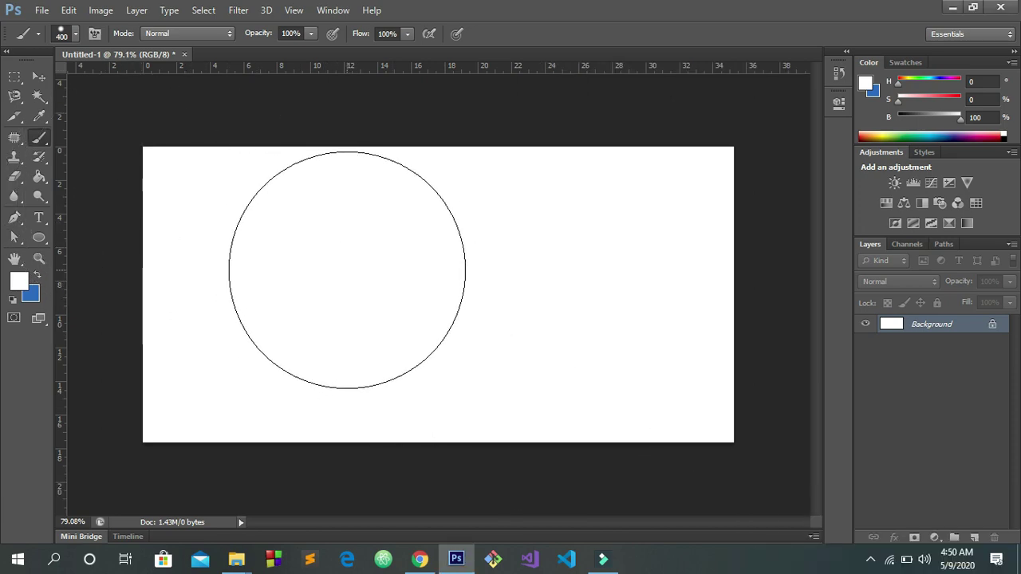
# Choose the 112 px grass-blade brush from the brush presets.
pyautogui.rightClick(351, 270)
pyautogui.scroll(-6, 484, 439)
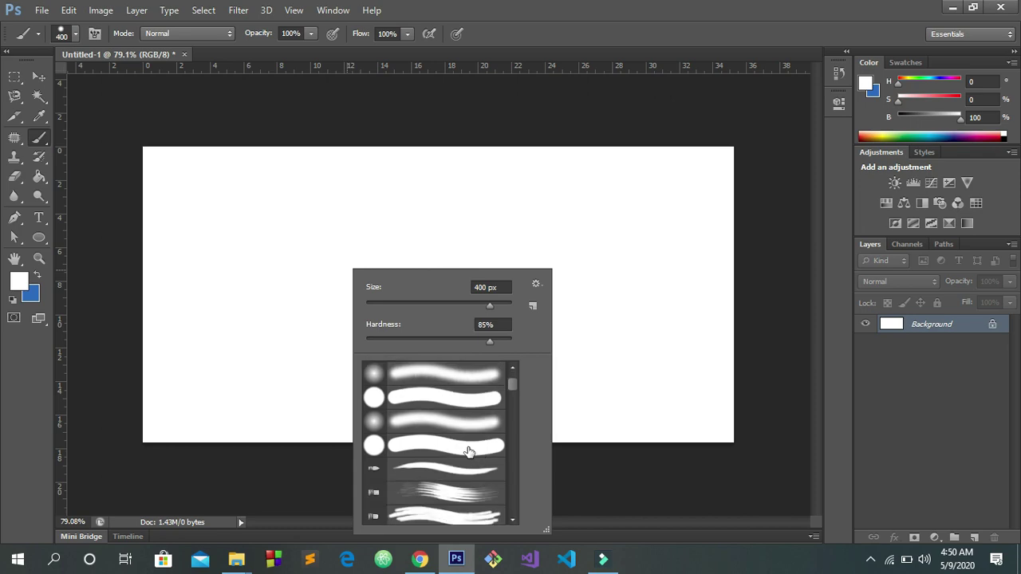
pyautogui.scroll(-8, 465, 456)
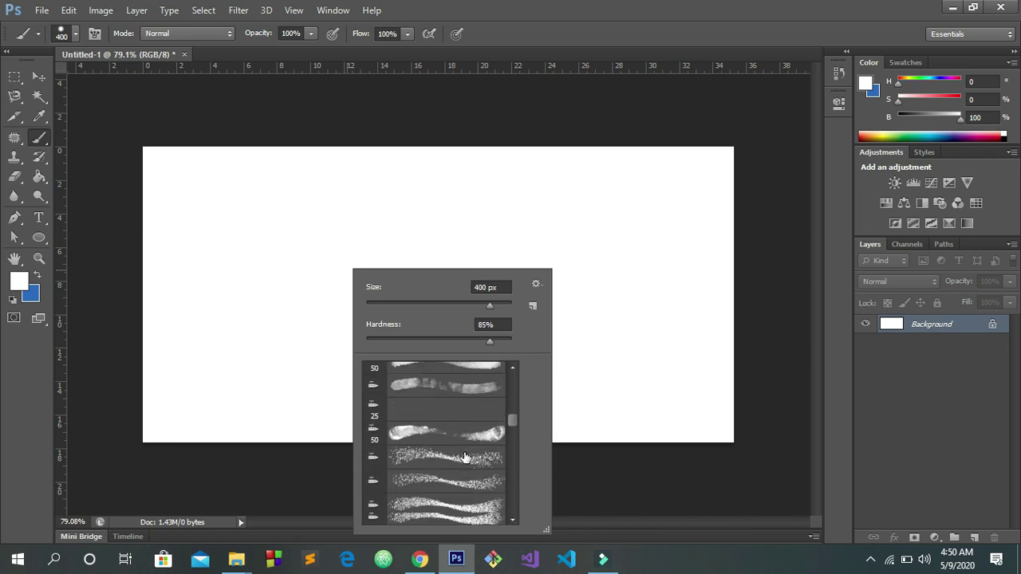
pyautogui.scroll(-8, 465, 462)
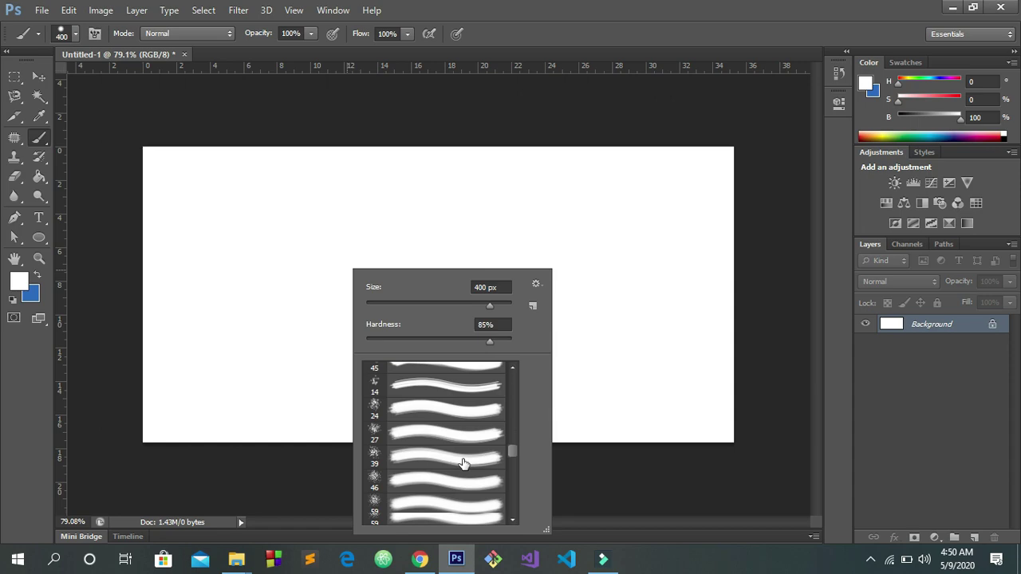
pyautogui.scroll(-6, 396, 452)
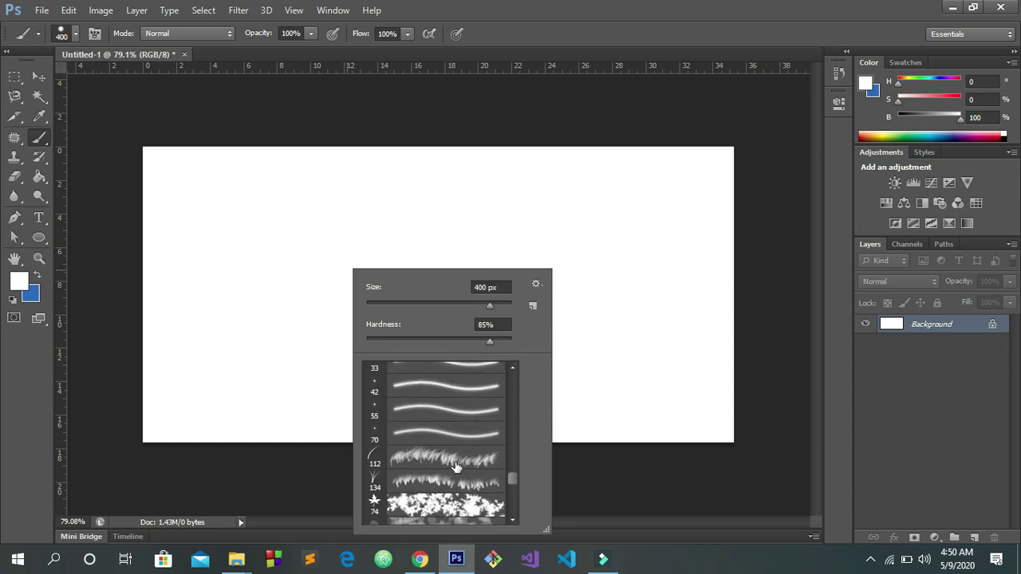
pyautogui.click(458, 466)
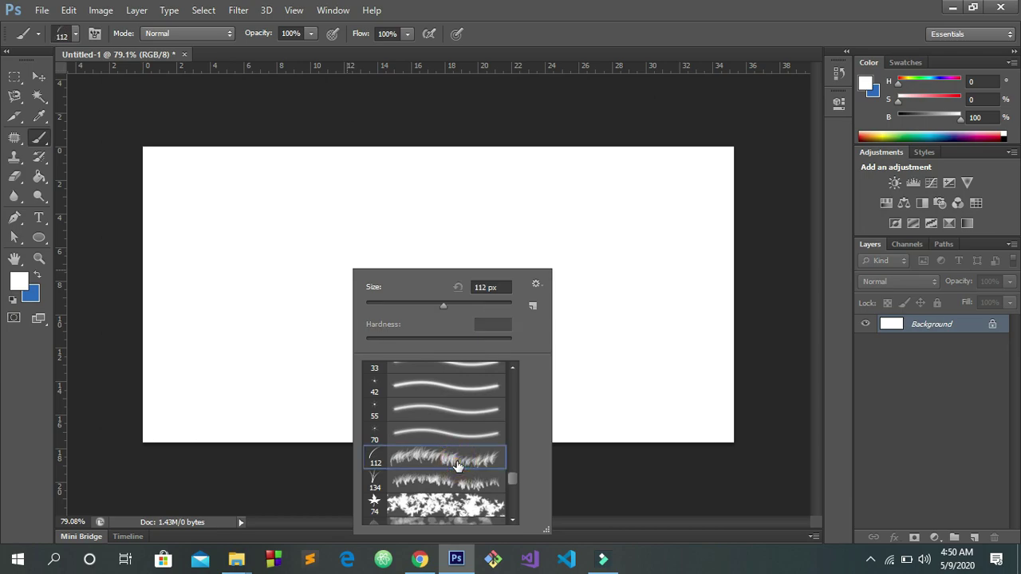
# Set the foreground color to light green #63e82f and the background color to dark green #096712.
pyautogui.click(21, 286)
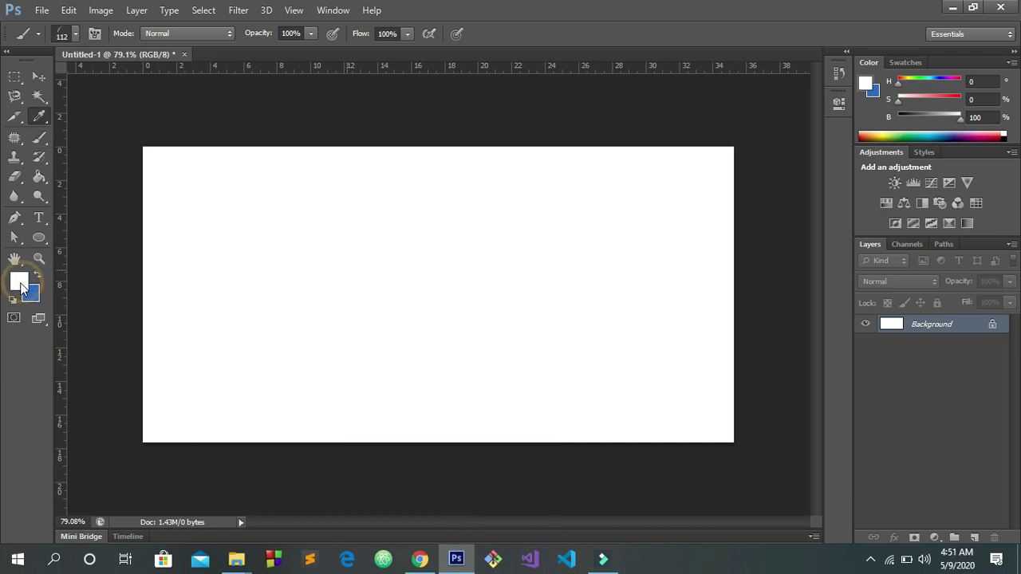
pyautogui.moveTo(844, 340); pyautogui.dragTo(847, 367)
pyautogui.click(787, 248)
pyautogui.click(989, 223)
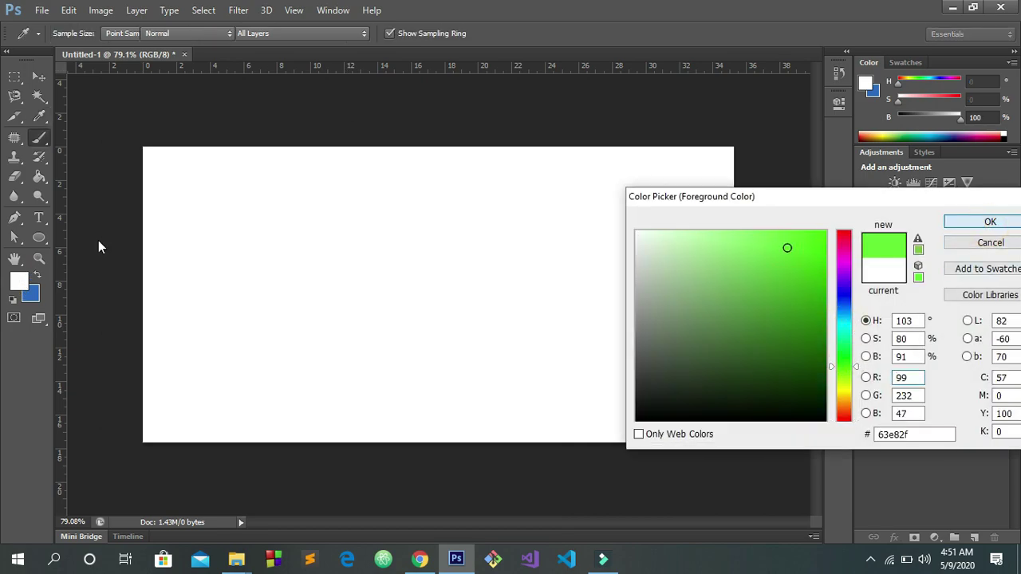
pyautogui.click(32, 294)
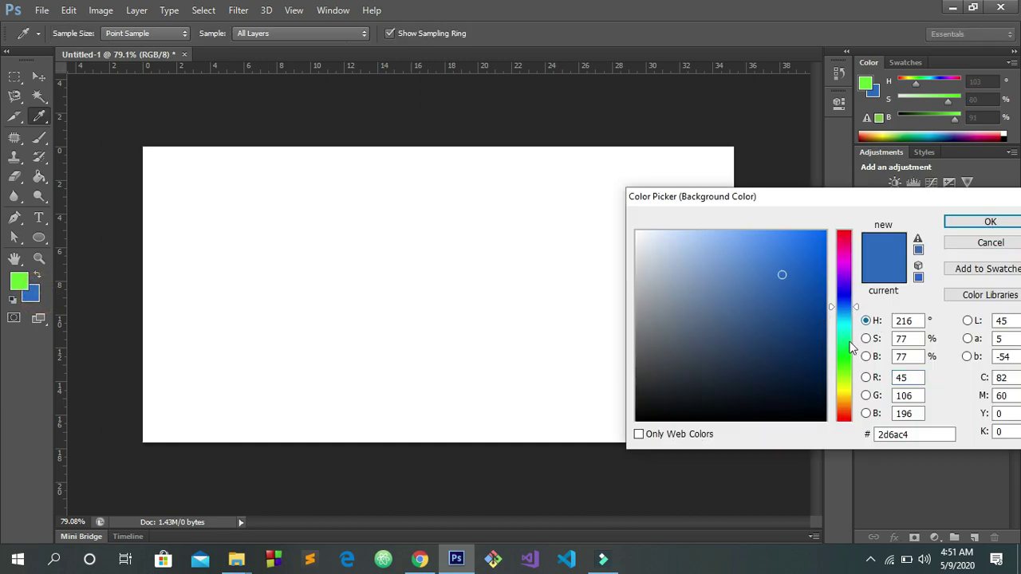
pyautogui.moveTo(847, 350)
pyautogui.mouseDown()
pyautogui.moveTo(846, 385)
pyautogui.moveTo(844, 356)
pyautogui.mouseUp()
pyautogui.moveTo(803, 294); pyautogui.dragTo(807, 335)
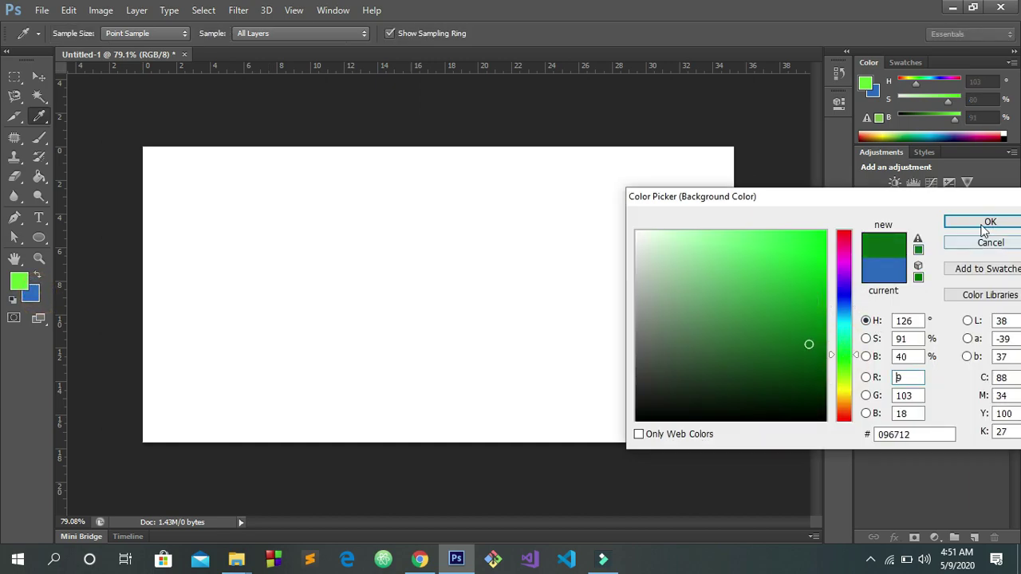
pyautogui.click(988, 222)
# Paint overlapping strokes of green grass over most of the canvas with the Brush tool.
pyautogui.press('b')
pyautogui.moveTo(299, 356); pyautogui.dragTo(310, 321)
pyautogui.moveTo(340, 358); pyautogui.dragTo(353, 319)
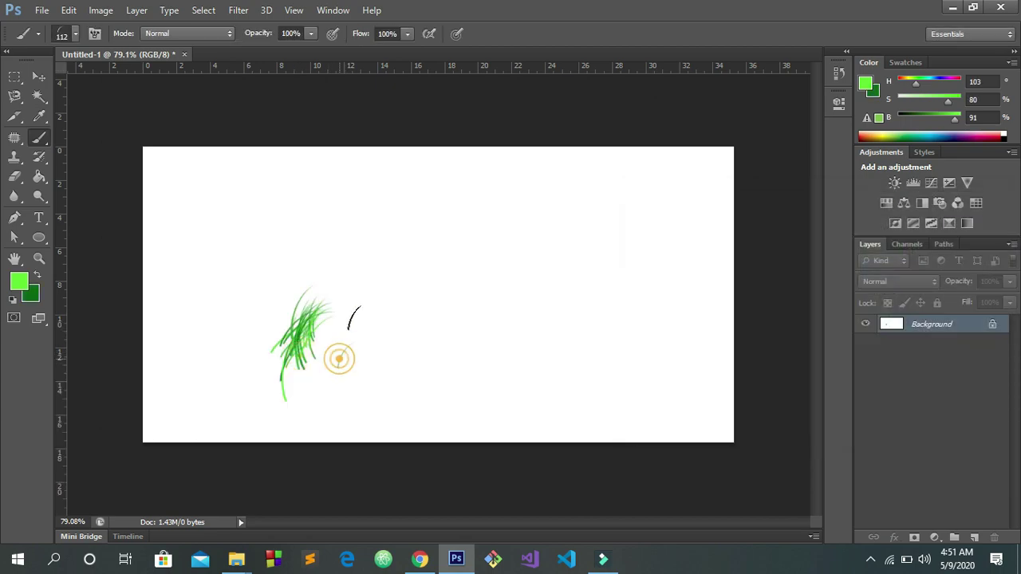
pyautogui.moveTo(376, 368); pyautogui.dragTo(387, 323)
pyautogui.moveTo(412, 359); pyautogui.dragTo(424, 320)
pyautogui.moveTo(449, 367); pyautogui.dragTo(489, 314)
pyautogui.moveTo(313, 339); pyautogui.dragTo(589, 352)
pyautogui.moveTo(354, 348); pyautogui.dragTo(526, 358)
pyautogui.moveTo(374, 367)
pyautogui.mouseDown()
pyautogui.moveTo(650, 367)
pyautogui.moveTo(574, 398)
pyautogui.mouseUp()
pyautogui.moveTo(248, 349); pyautogui.dragTo(382, 405)
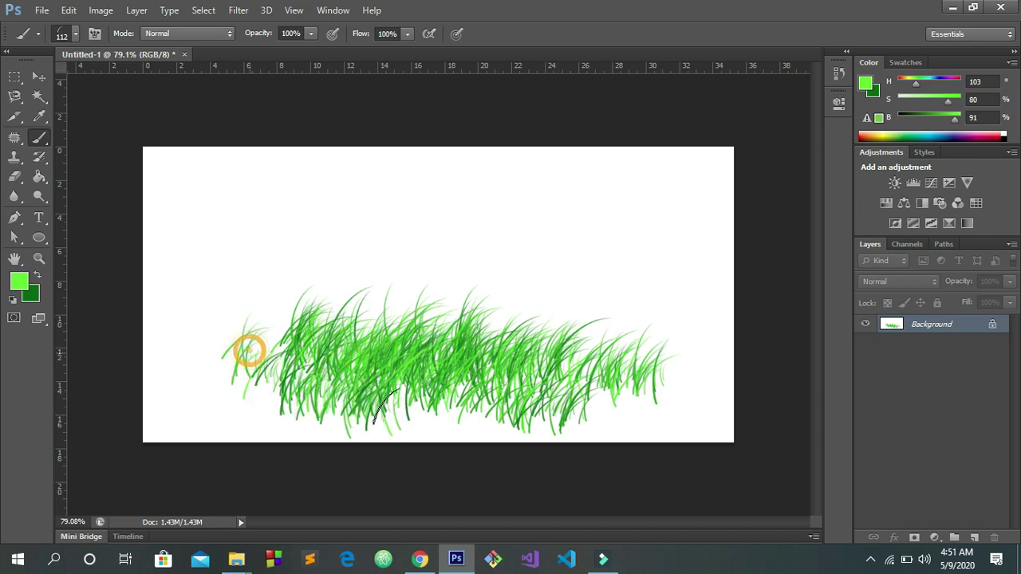
pyautogui.moveTo(212, 376)
pyautogui.mouseDown()
pyautogui.moveTo(377, 410)
pyautogui.moveTo(618, 408)
pyautogui.mouseUp()
pyautogui.moveTo(296, 263); pyautogui.dragTo(618, 313)
pyautogui.moveTo(207, 251); pyautogui.dragTo(488, 323)
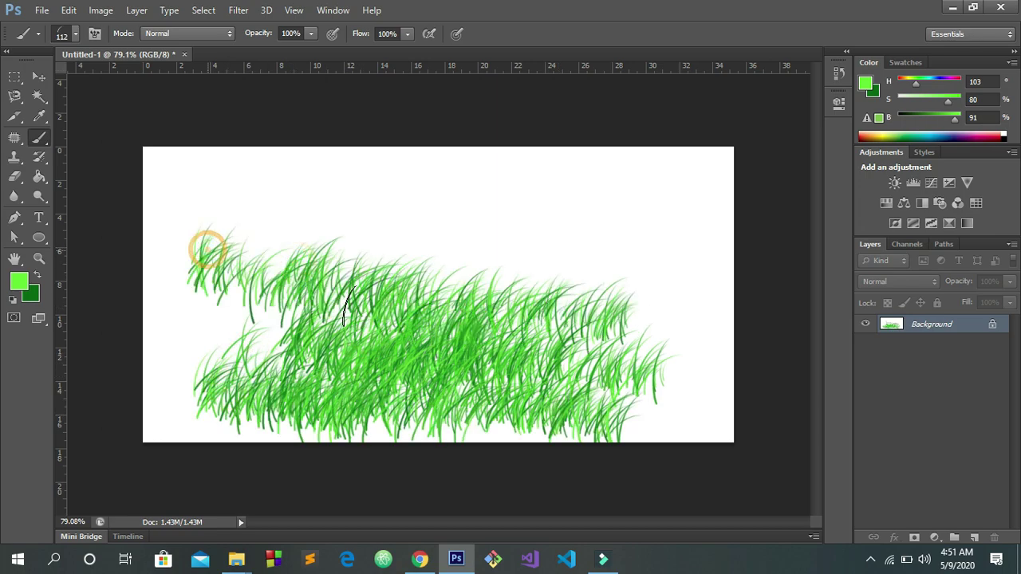
pyautogui.moveTo(227, 287); pyautogui.dragTo(424, 387)
pyautogui.moveTo(220, 355); pyautogui.dragTo(307, 419)
pyautogui.moveTo(171, 375); pyautogui.dragTo(287, 418)
pyautogui.moveTo(130, 318); pyautogui.dragTo(357, 373)
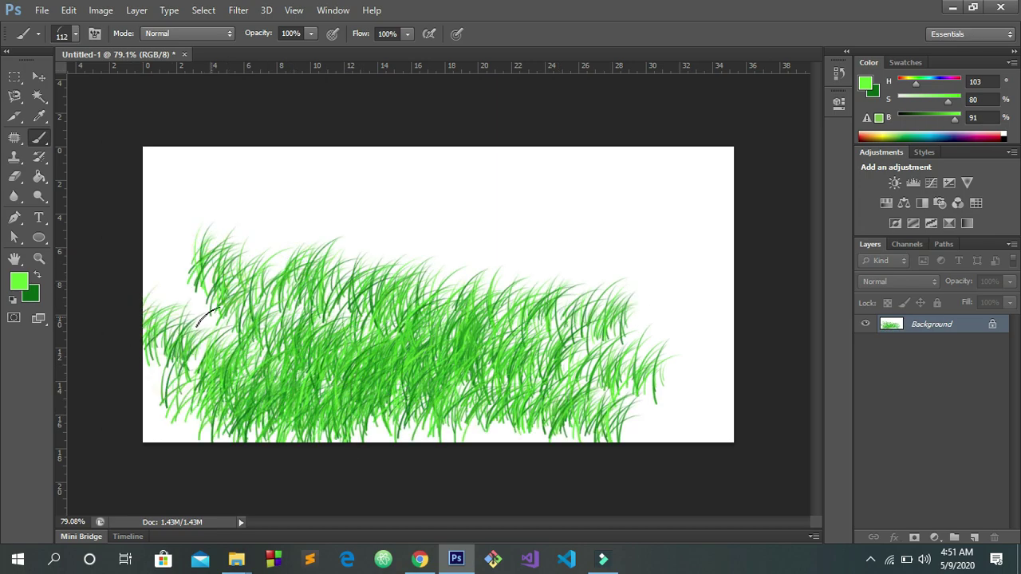
pyautogui.moveTo(209, 314); pyautogui.dragTo(491, 409)
pyautogui.moveTo(332, 336); pyautogui.dragTo(576, 410)
pyautogui.moveTo(372, 369); pyautogui.dragTo(645, 410)
pyautogui.moveTo(323, 296); pyautogui.dragTo(669, 366)
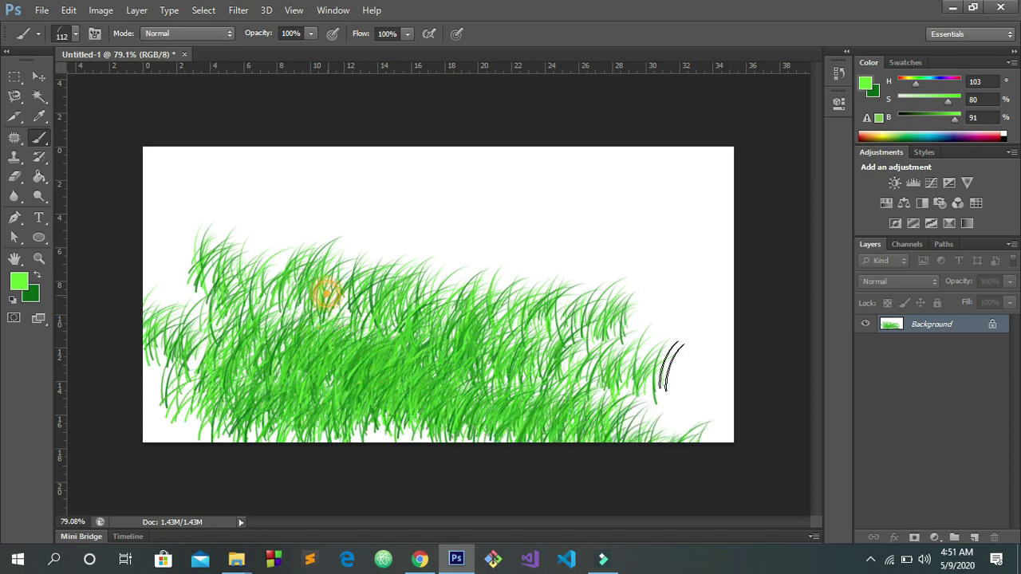
pyautogui.moveTo(318, 240)
pyautogui.mouseDown()
pyautogui.moveTo(622, 302)
pyautogui.moveTo(493, 275)
pyautogui.moveTo(490, 258)
pyautogui.moveTo(682, 302)
pyautogui.mouseUp()
pyautogui.moveTo(355, 217); pyautogui.dragTo(675, 285)
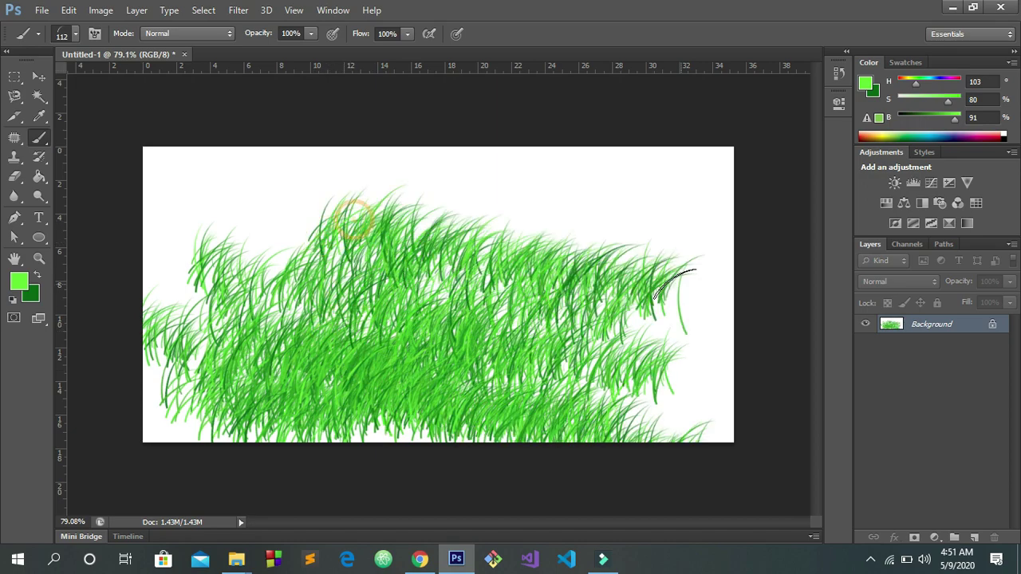
pyautogui.moveTo(229, 197); pyautogui.dragTo(366, 282)
pyautogui.moveTo(237, 226); pyautogui.dragTo(320, 319)
pyautogui.moveTo(208, 199); pyautogui.dragTo(248, 324)
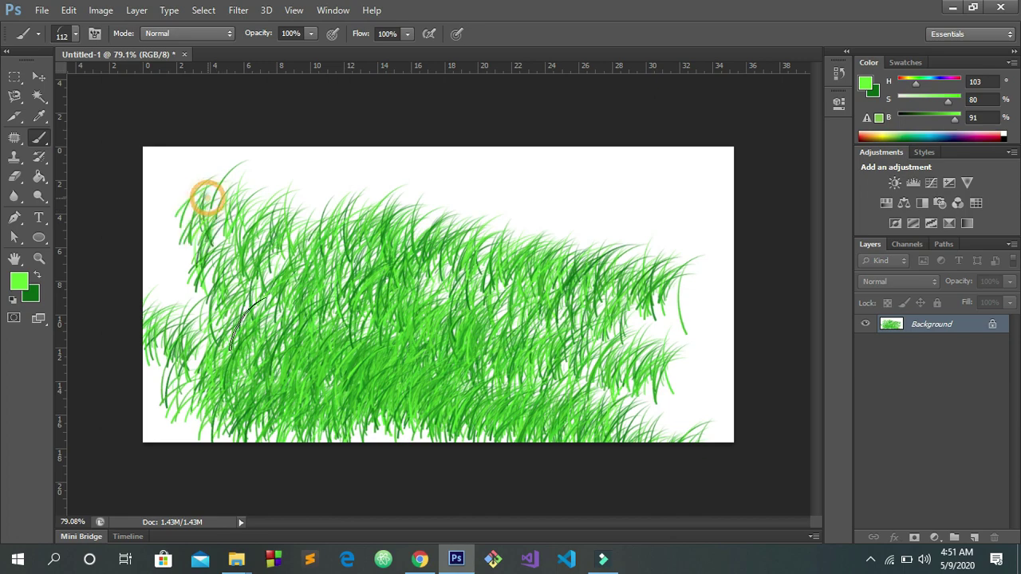
pyautogui.moveTo(178, 274); pyautogui.dragTo(267, 415)
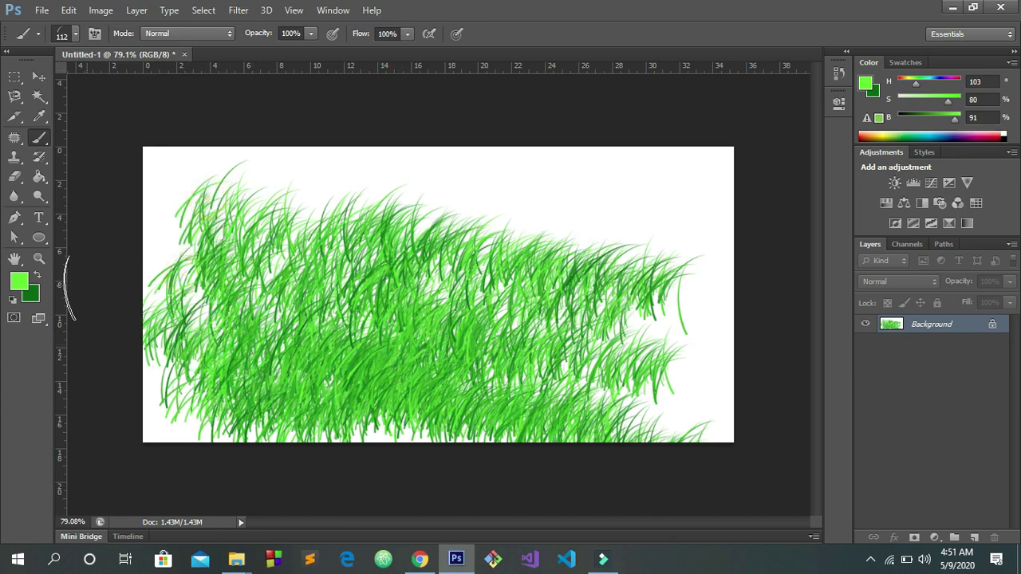
# Set the foreground color to white and fill the whole selected canvas with it to cover the grass.
pyautogui.click(21, 283)
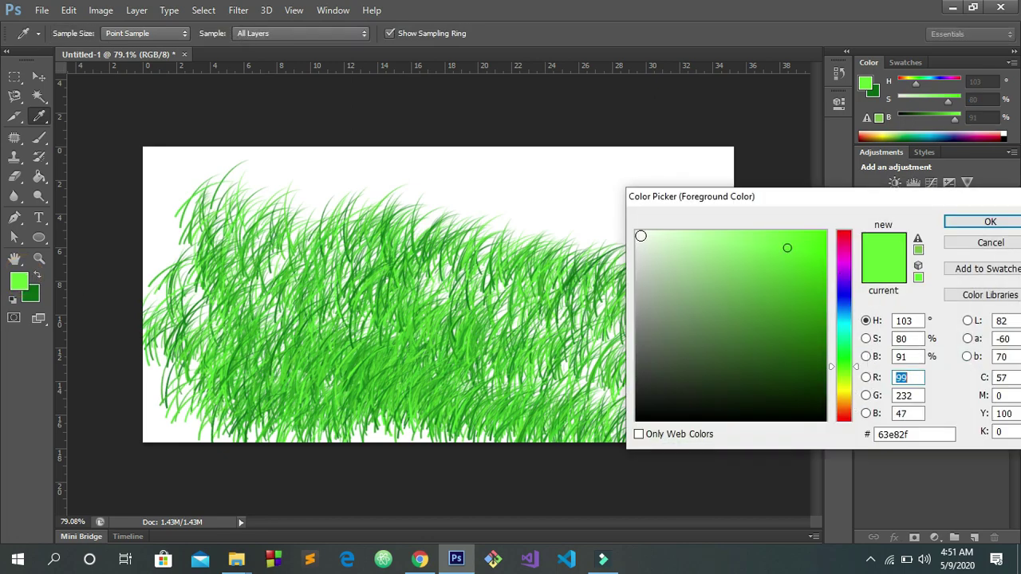
pyautogui.moveTo(641, 236); pyautogui.dragTo(630, 224)
pyautogui.click(971, 230)
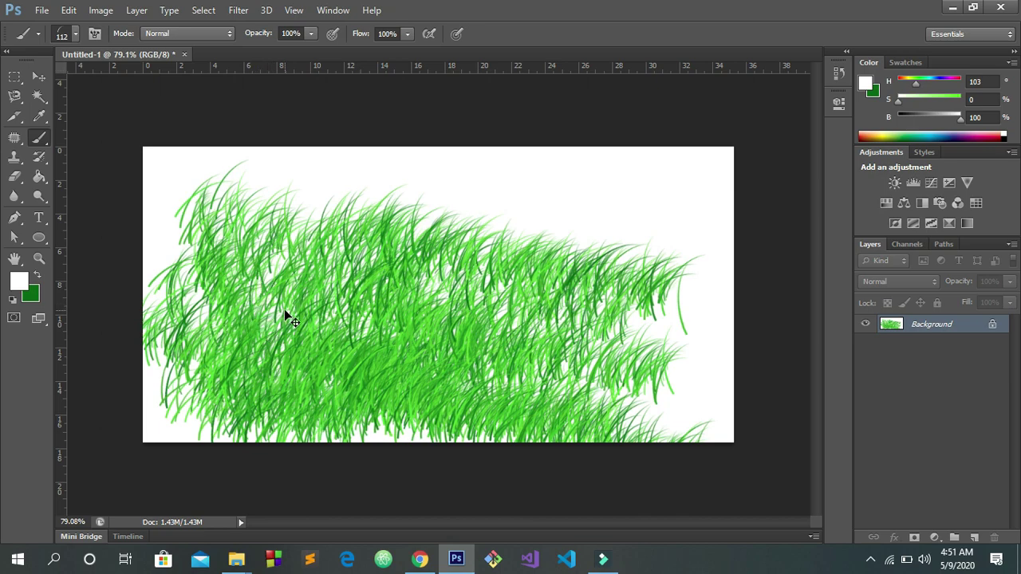
pyautogui.hotkey('ctrl', 'a')
pyautogui.hotkey('alt', 'BackSpace')
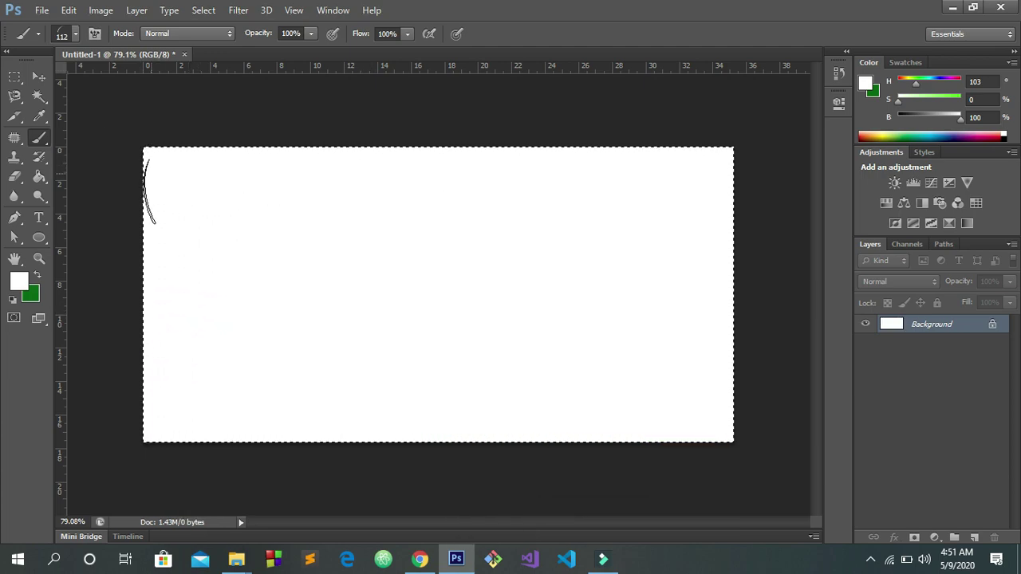
# Switch to the Rectangular Marquee tool and deselect the whole canvas.
pyautogui.press('m')
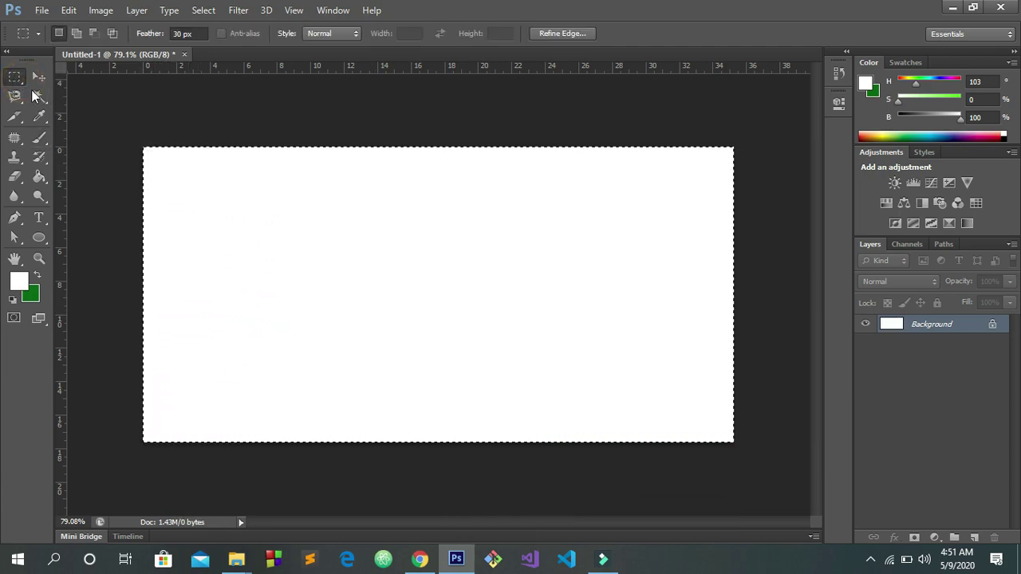
pyautogui.rightClick(275, 206)
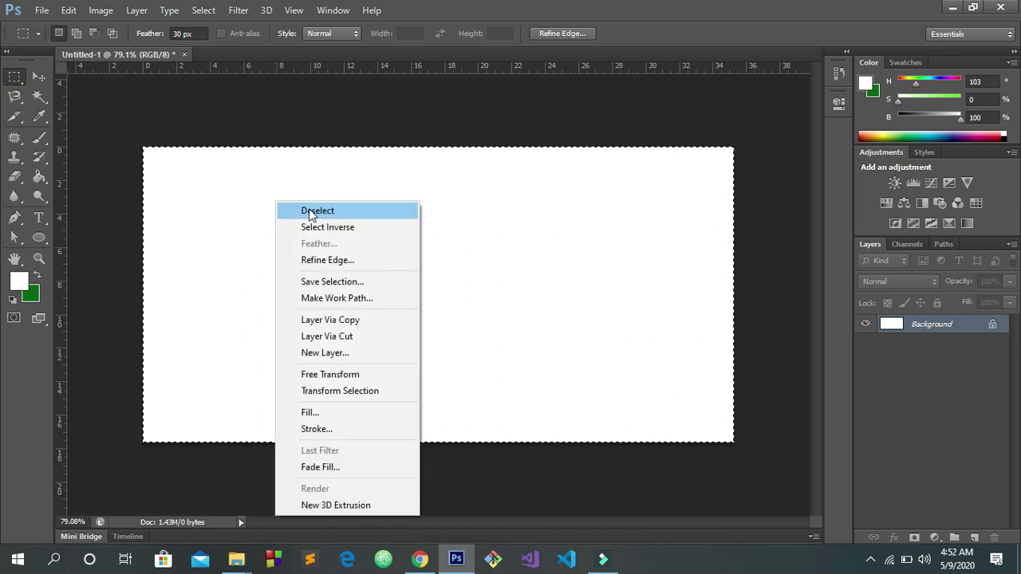
pyautogui.click(311, 211)
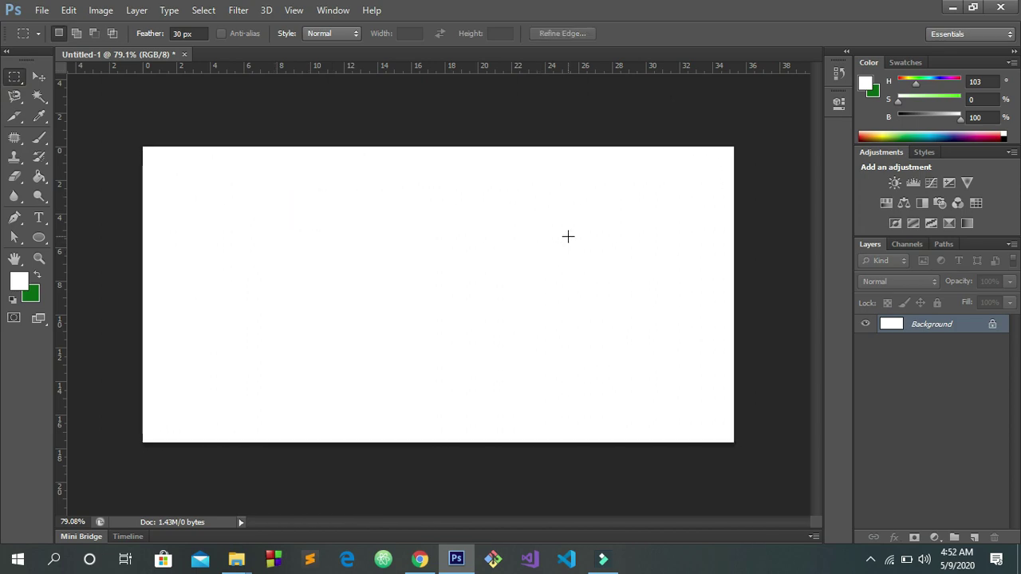
pyautogui.click(871, 559)
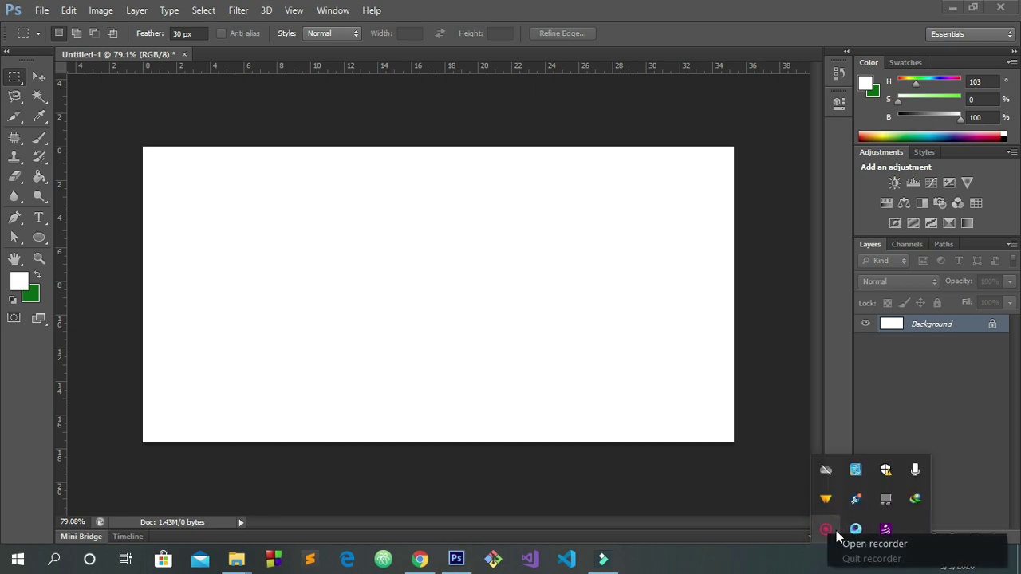
pyautogui.click(826, 530)
pyautogui.click(821, 533)
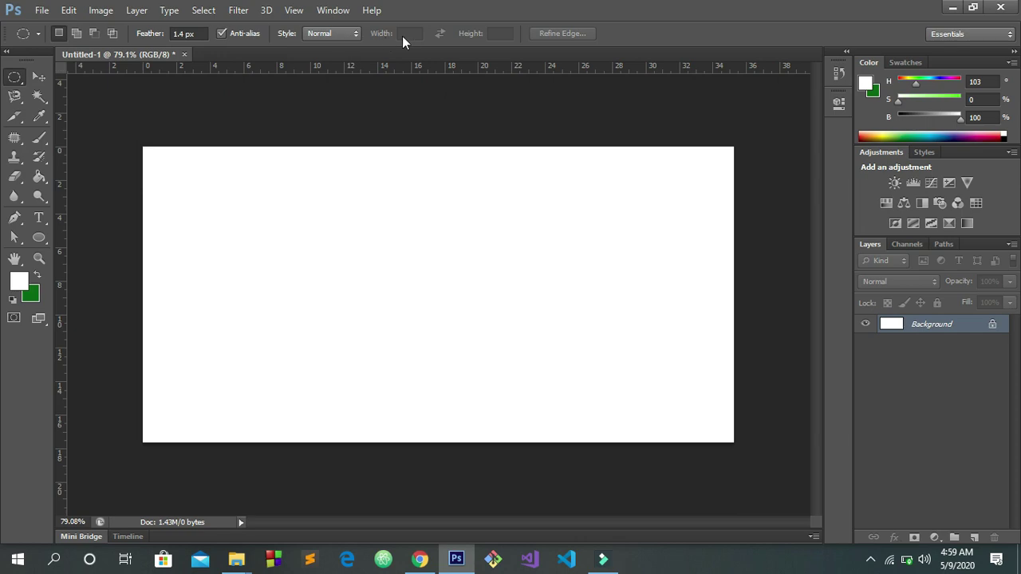
# Try a wide elliptical selection across the middle of the canvas with the Elliptical Marquee tool, and undo it.
pyautogui.rightClick(15, 77)
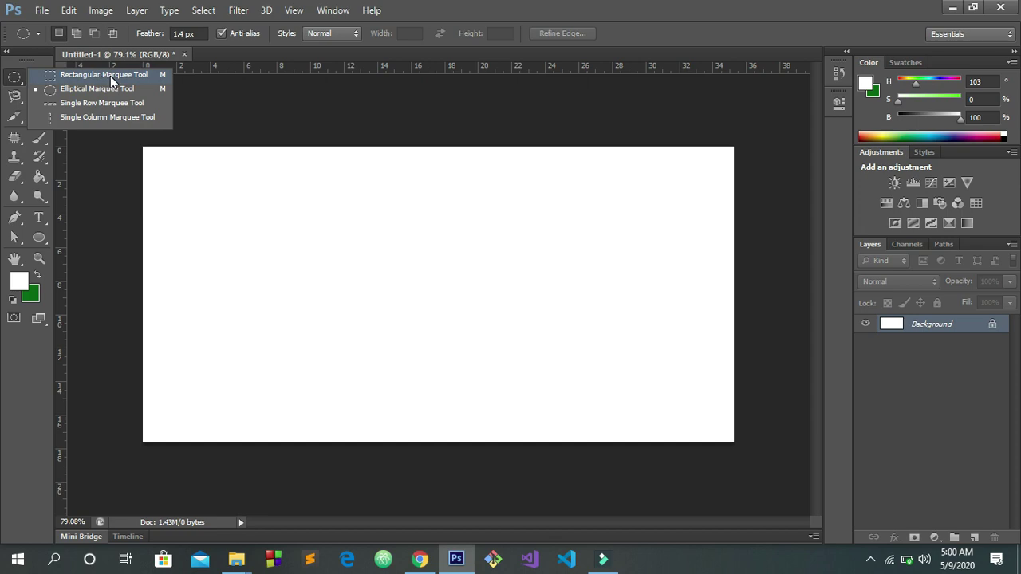
pyautogui.click(72, 89)
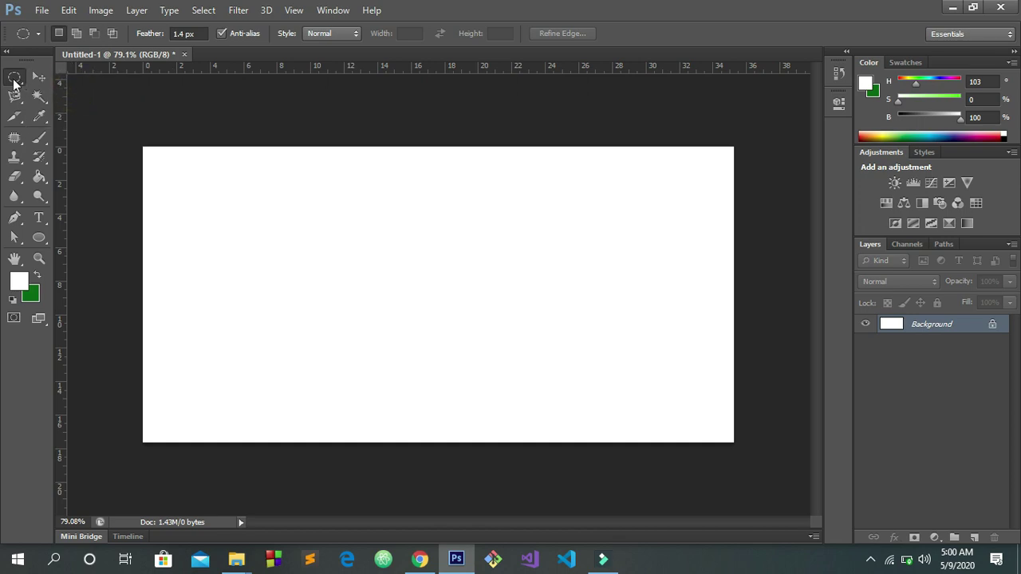
pyautogui.moveTo(244, 195); pyautogui.dragTo(605, 379)
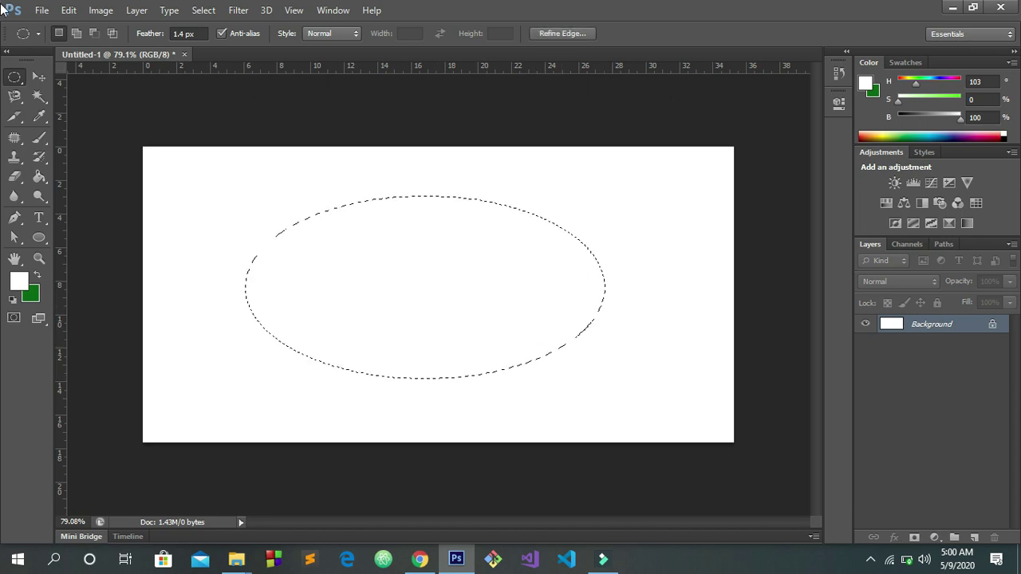
pyautogui.hotkey('ctrl', 'z')
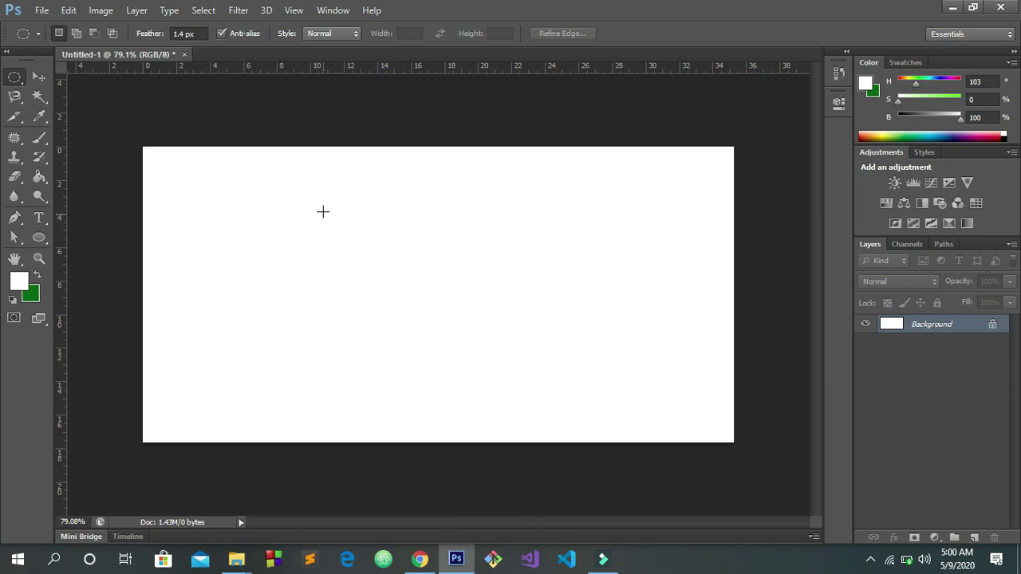
# Draw a perfectly circular selection in the lower middle of the canvas with the Elliptical Marquee tool.
pyautogui.rightClick(12, 83)
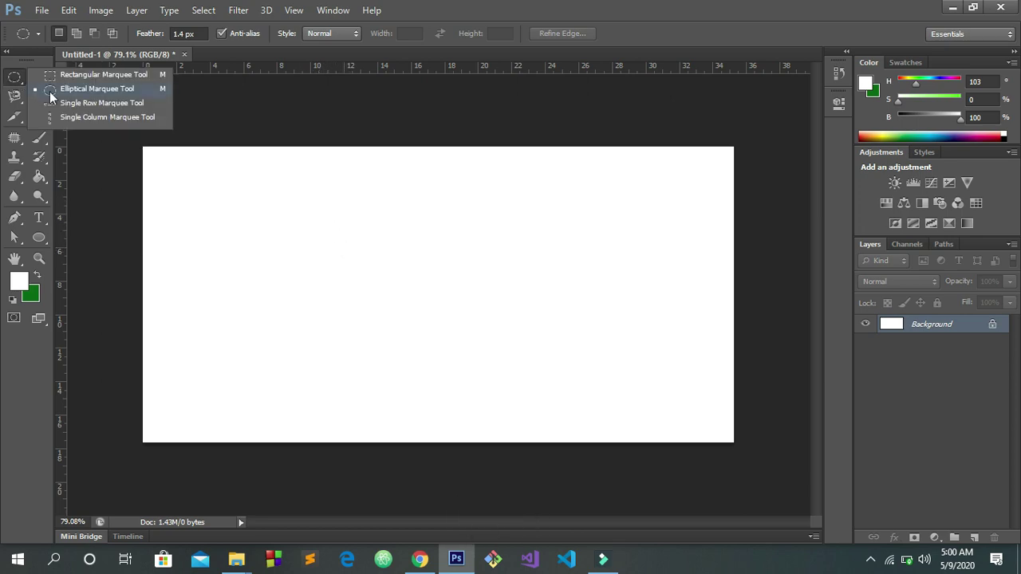
pyautogui.click(56, 91)
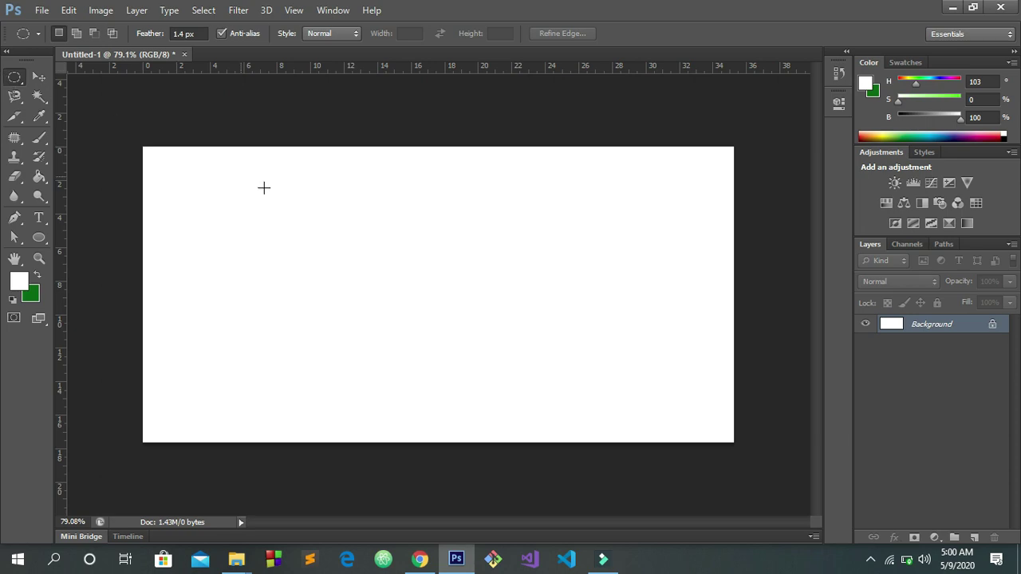
pyautogui.moveTo(304, 218); pyautogui.dragTo(552, 420)
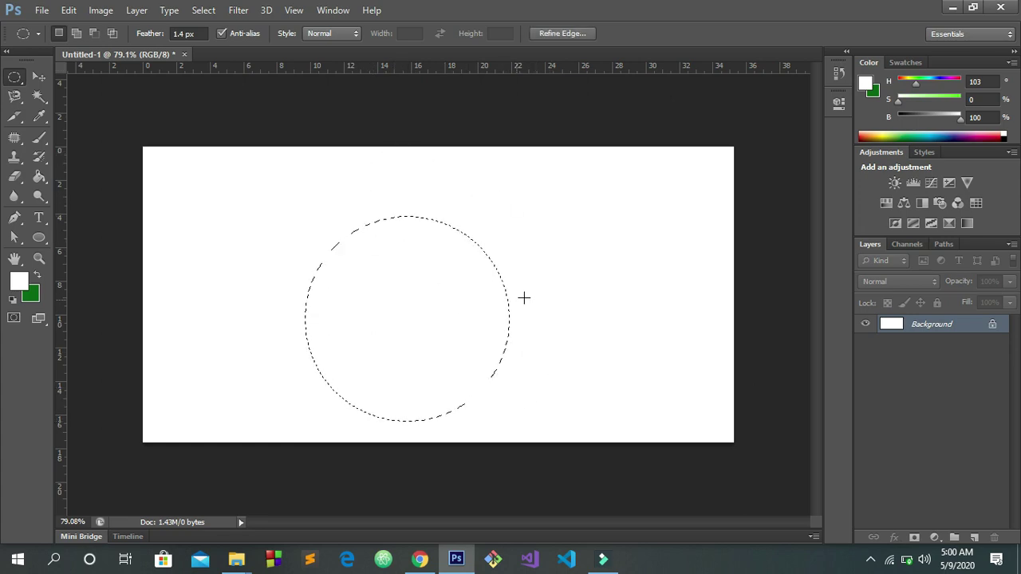
# Add overlapping ellipses to the circular selection at its upper left and upper right, and draw another large ellipse over the right side.
pyautogui.press('shift')
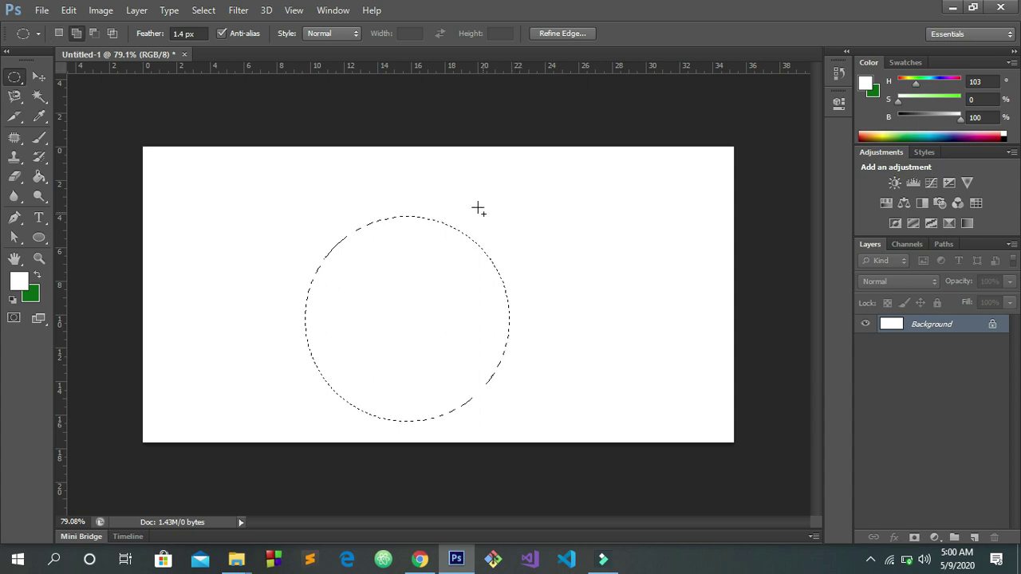
pyautogui.moveTo(433, 168); pyautogui.dragTo(594, 346)
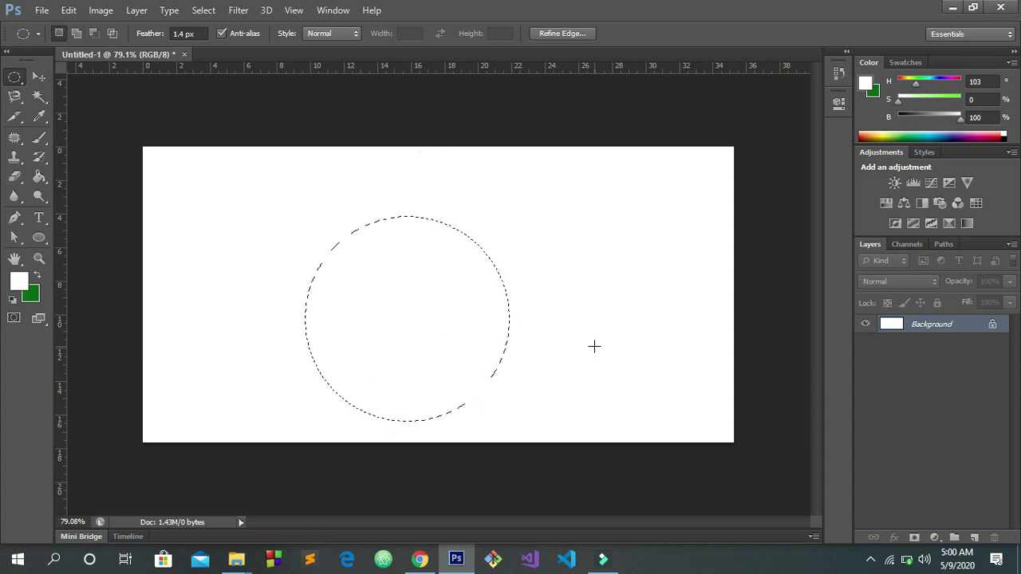
pyautogui.press('shift')
pyautogui.moveTo(222, 180); pyautogui.dragTo(372, 297)
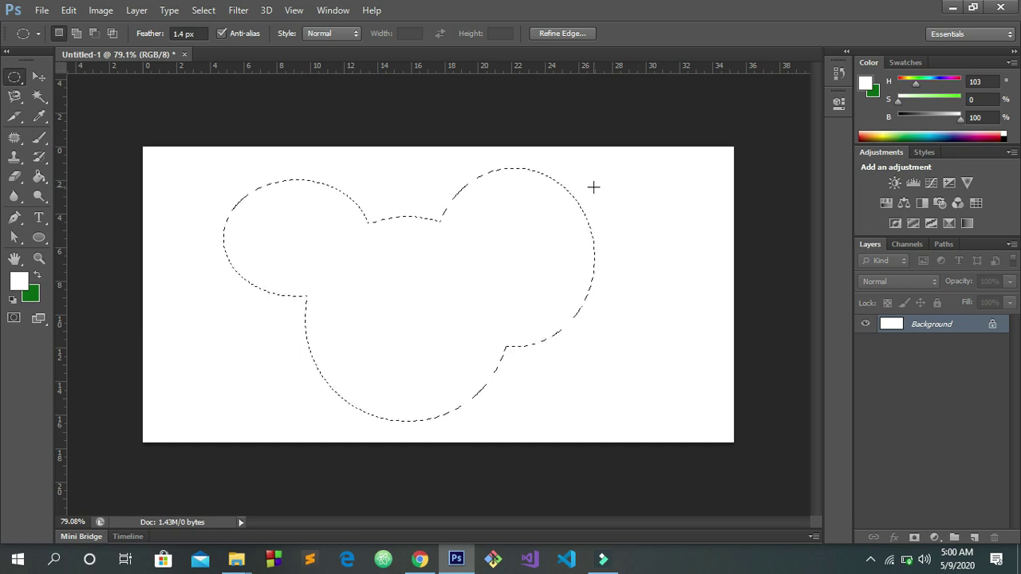
pyautogui.moveTo(415, 162); pyautogui.dragTo(656, 359)
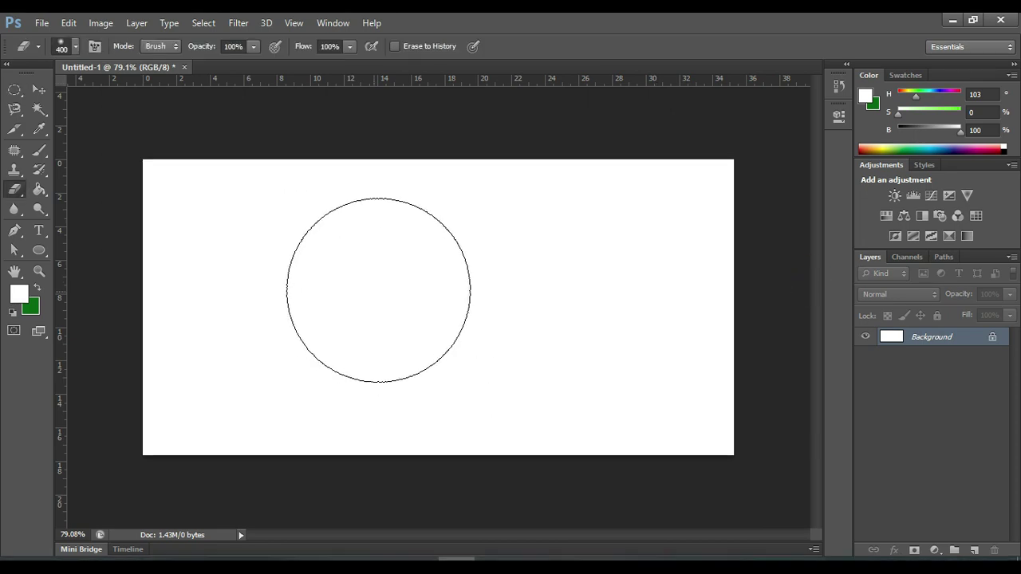
# Switch to the Brush tool and choose a hard round brush with a size of 112 px and 100% hardness.
pyautogui.click(41, 153)
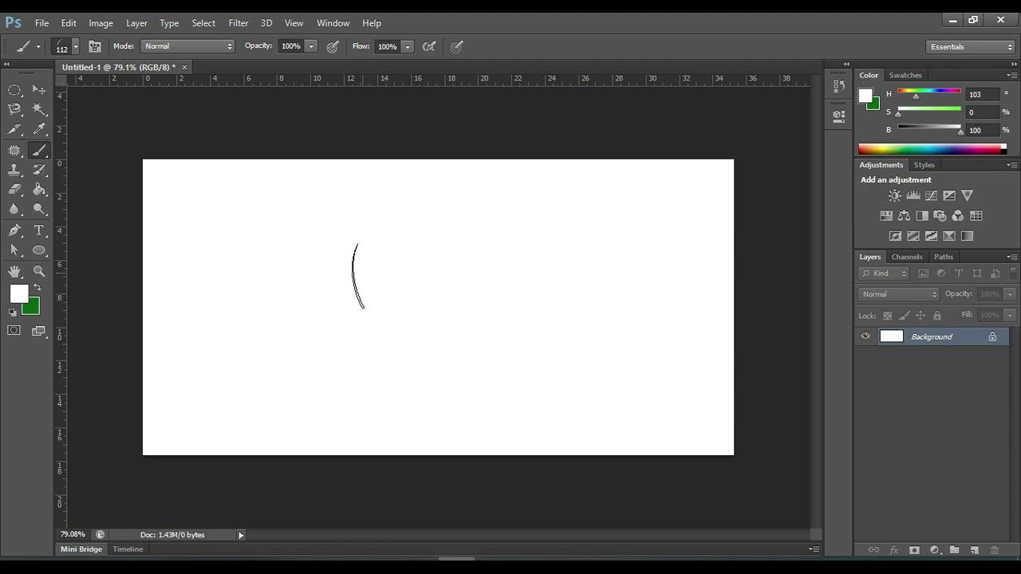
pyautogui.rightClick(358, 276)
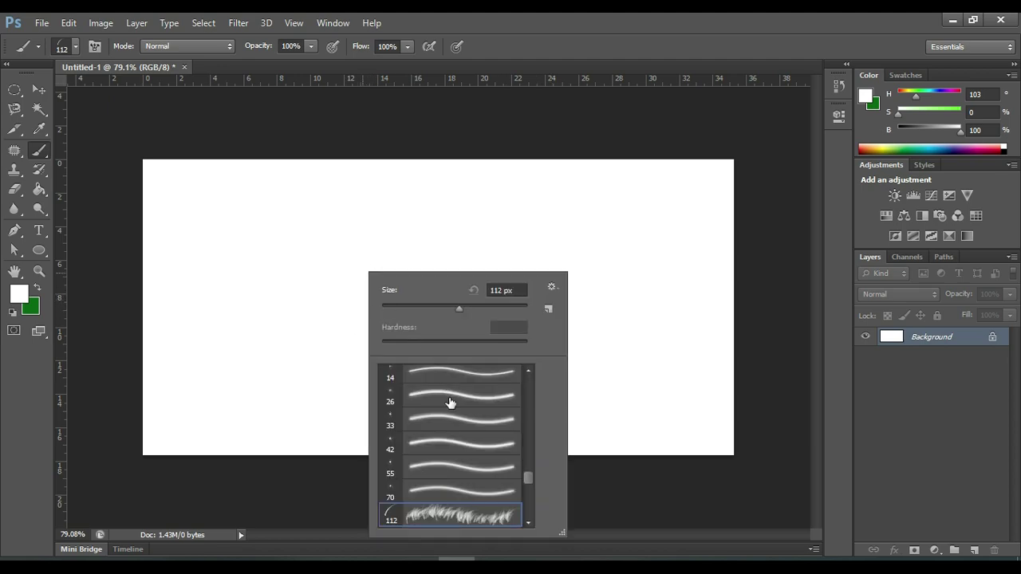
pyautogui.scroll(3, 451, 403)
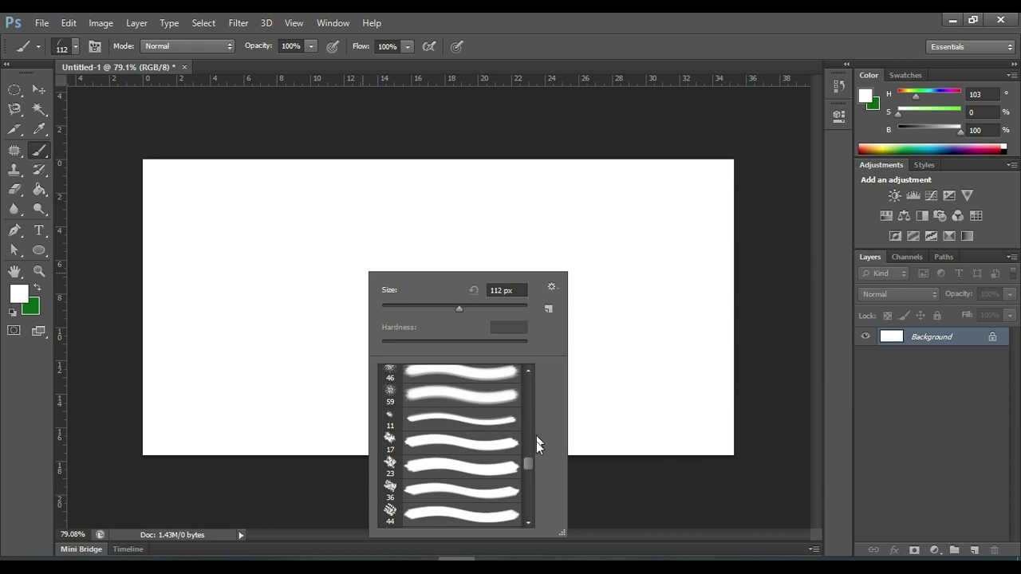
pyautogui.moveTo(529, 463); pyautogui.dragTo(528, 369)
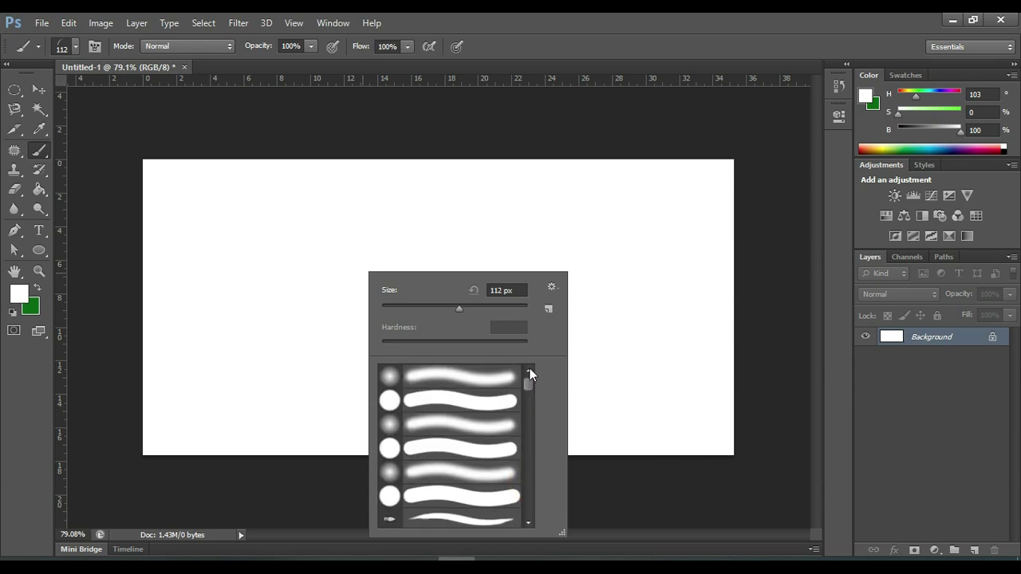
pyautogui.click(442, 401)
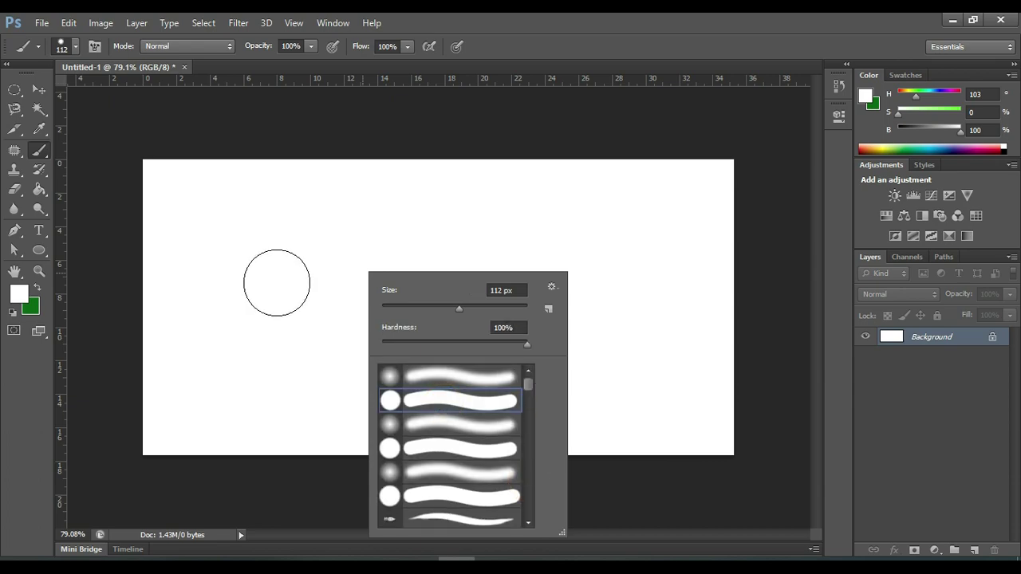
pyautogui.click(271, 278)
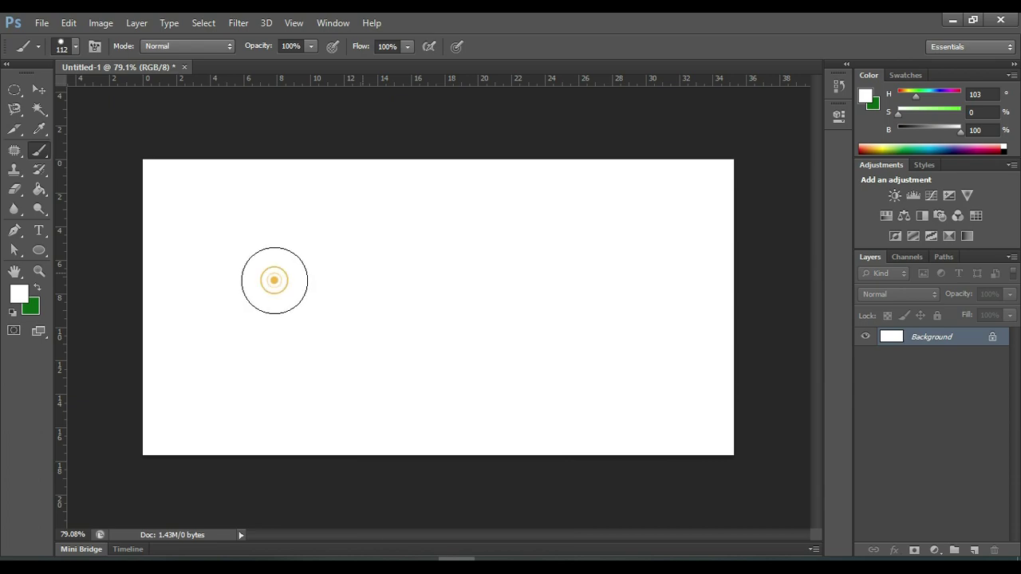
# Set the foreground color to near-black (S 96, B 5) and paint a straight horizontal stroke across the upper canvas.
pyautogui.click(19, 295)
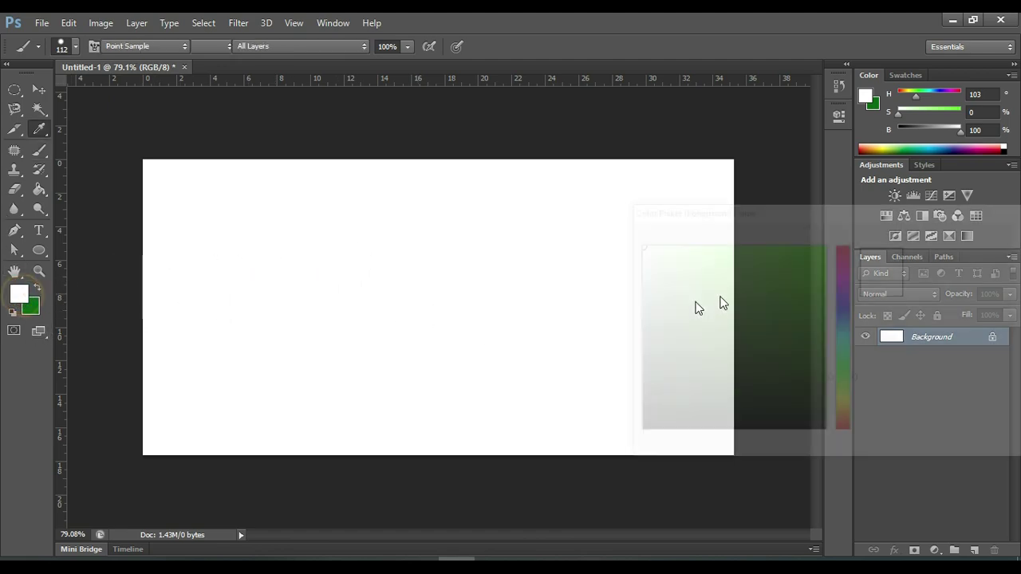
pyautogui.click(818, 424)
pyautogui.click(965, 233)
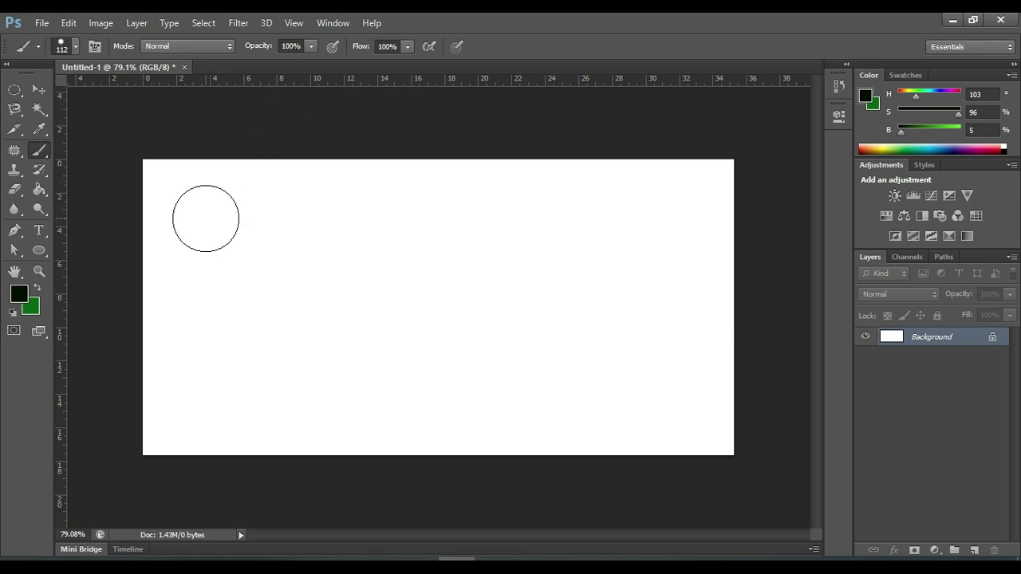
pyautogui.moveTo(205, 219); pyautogui.dragTo(635, 218)
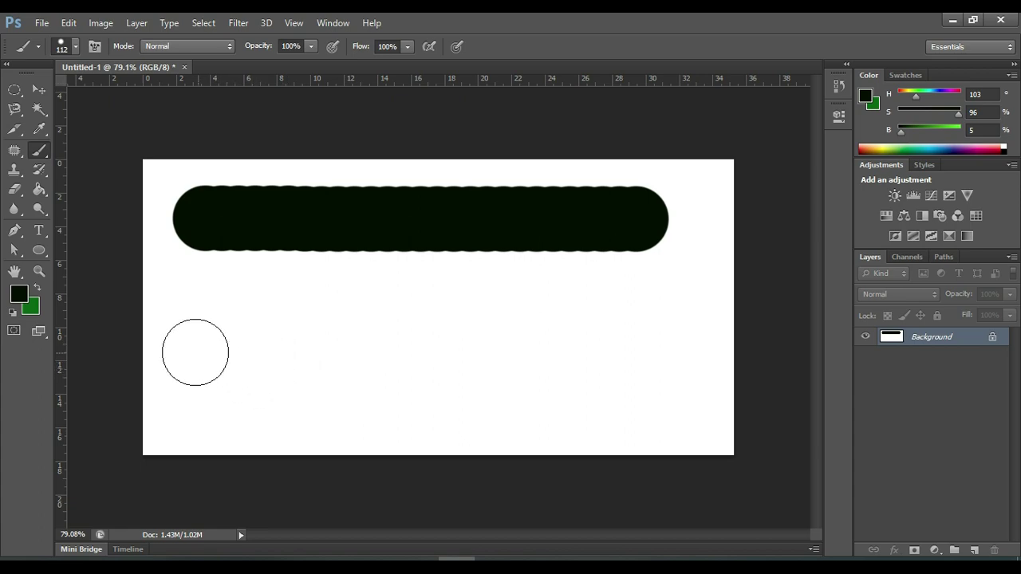
# Try painting two separate brush dots on the lower left and lower right of the canvas, and undo both.
pyautogui.click(195, 355)
pyautogui.click(665, 355)
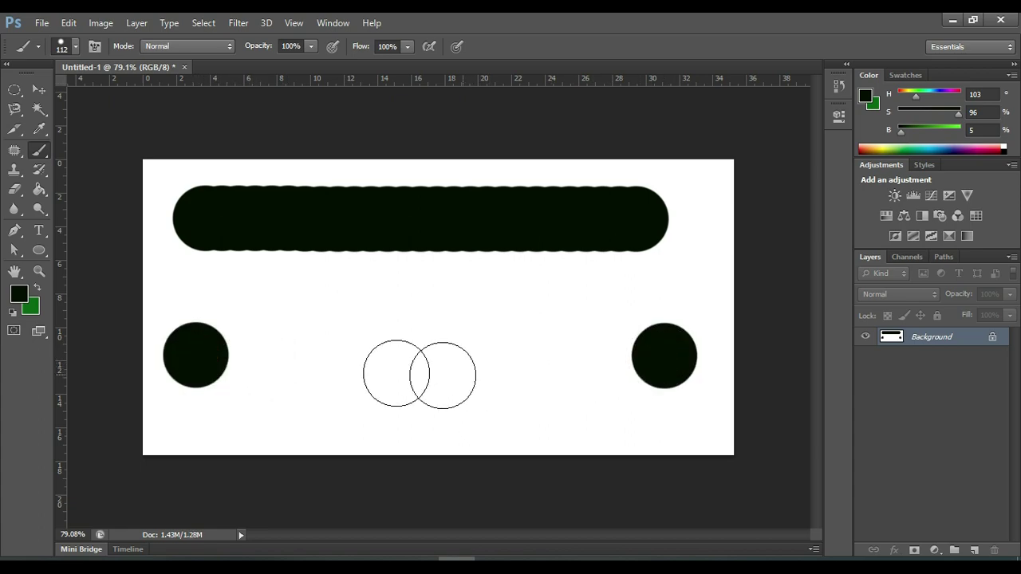
pyautogui.hotkey('ctrl', 'alt', 'z')
pyautogui.hotkey('ctrl', 'alt', 'z')
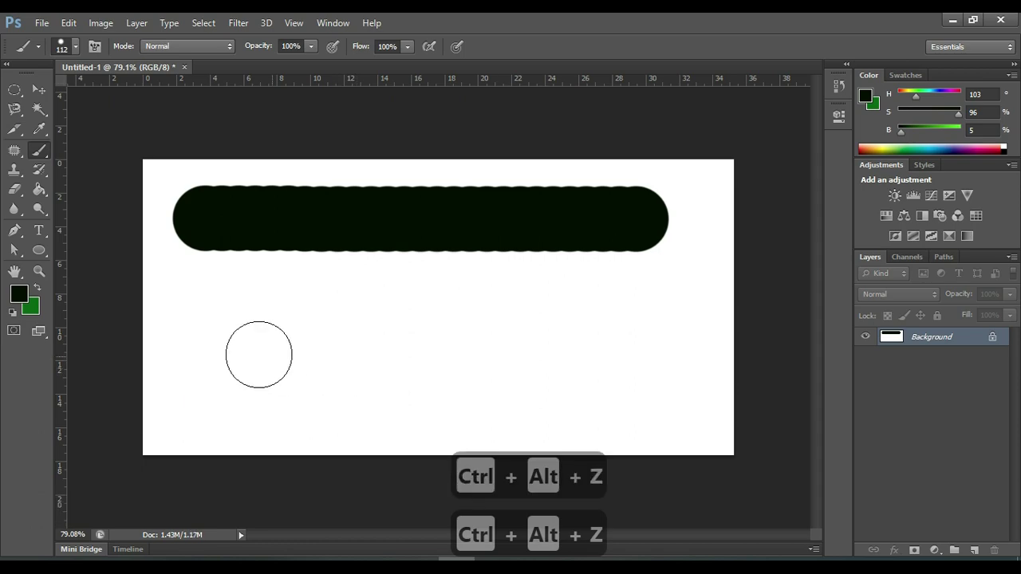
# Try joining two points below the first stroke with a nearly horizontal straight brush line, and undo the line and its starting dot.
pyautogui.click(221, 348)
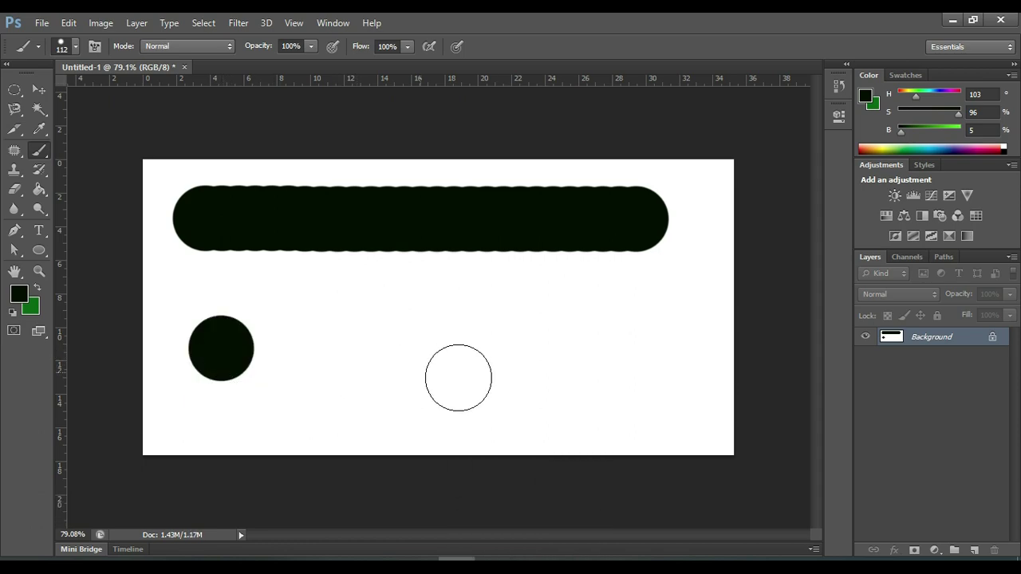
pyautogui.keyDown('shift'); pyautogui.click(636, 356); pyautogui.keyUp('shift')
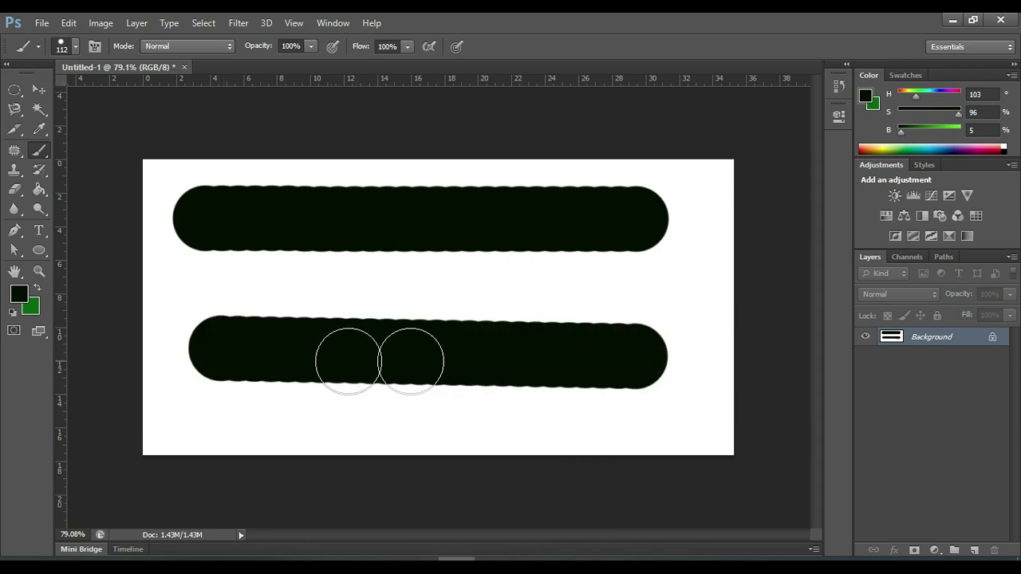
pyautogui.hotkey('ctrl', 'z')
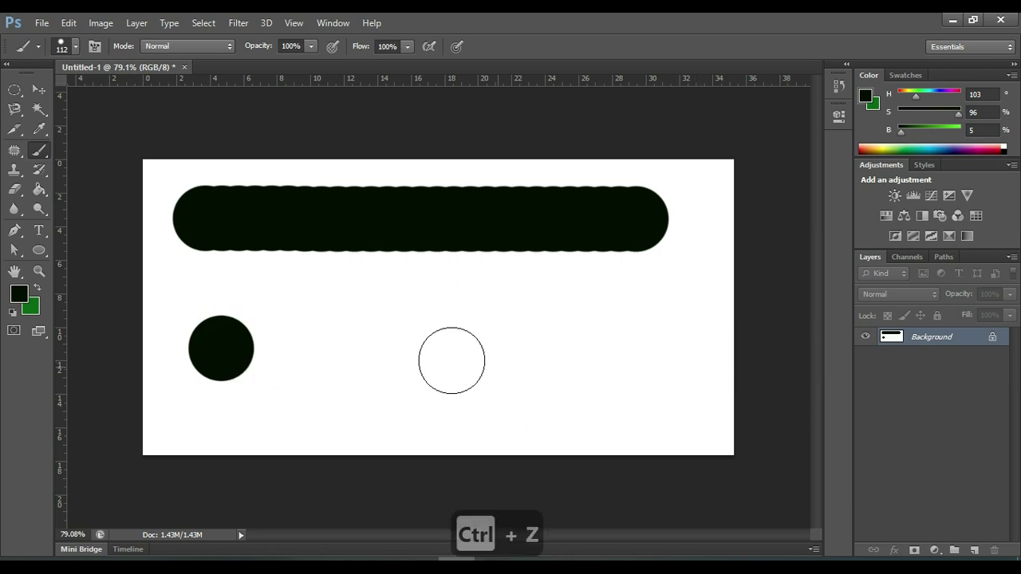
pyautogui.hotkey('ctrl', 'alt', 'z')
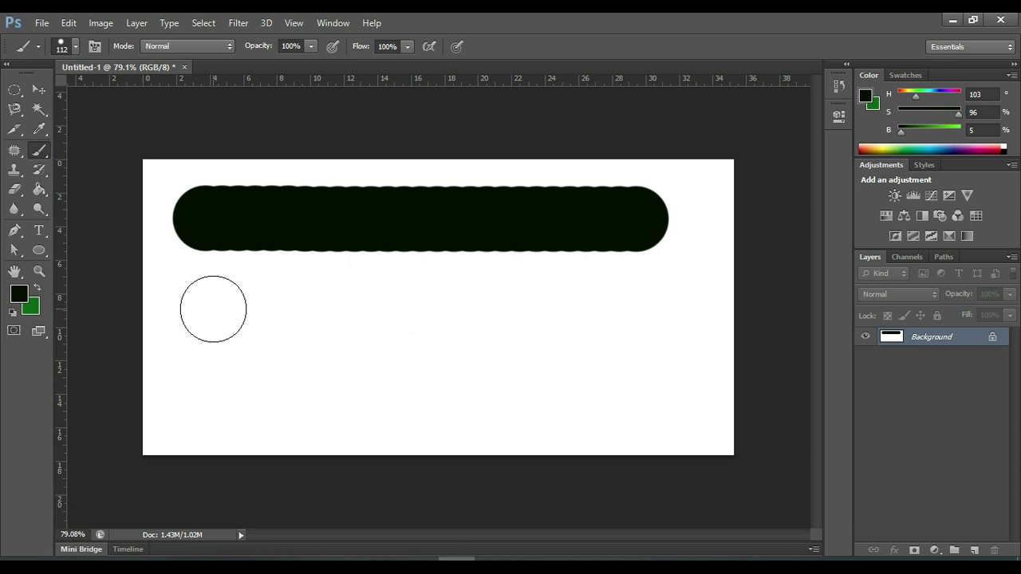
# Try a straight diagonal brush line sloping down from the left side to the lower right of the canvas, and undo it.
pyautogui.click(213, 309)
pyautogui.keyDown('shift'); pyautogui.click(630, 412); pyautogui.keyUp('shift')
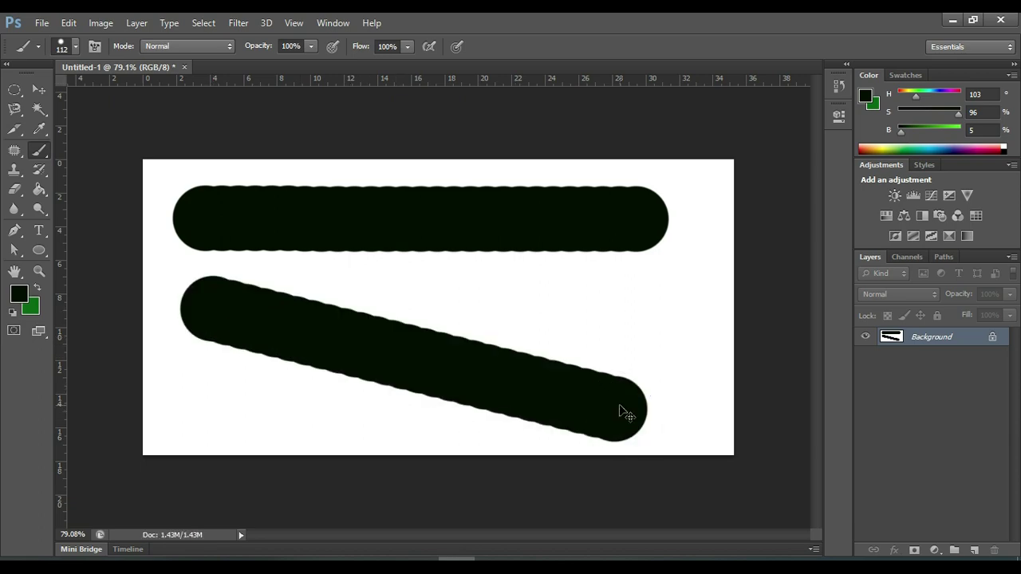
pyautogui.hotkey('ctrl', 'alt', 'z')
pyautogui.hotkey('ctrl', 'alt', 'z')
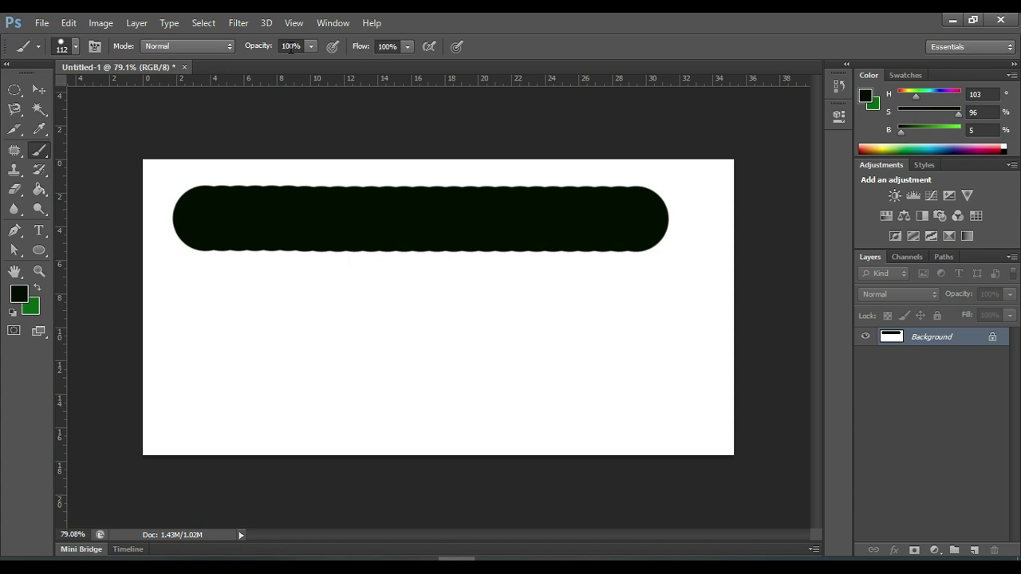
pyautogui.click(869, 563)
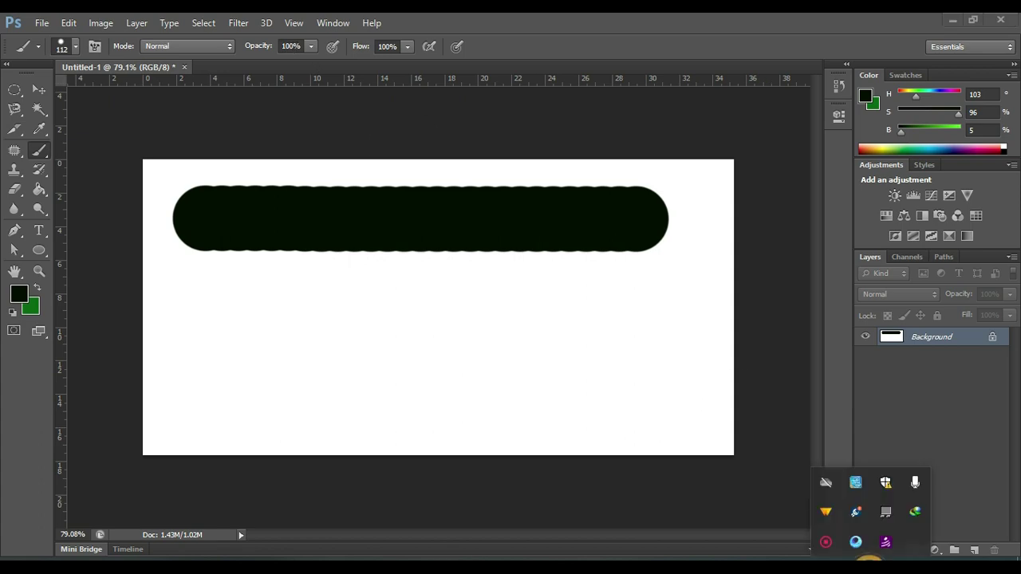
pyautogui.click(830, 539)
pyautogui.click(848, 551)
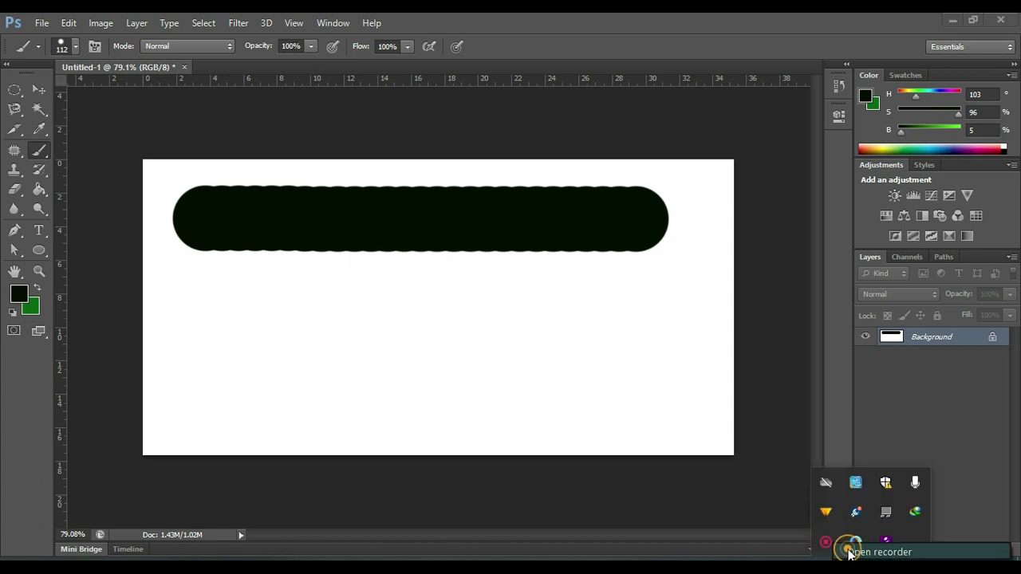
pyautogui.click(826, 542)
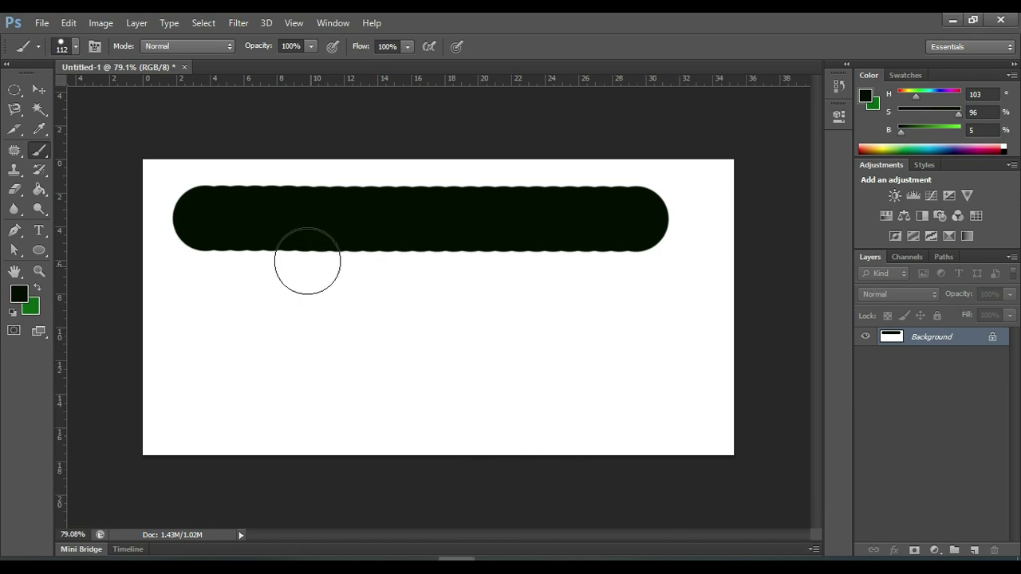
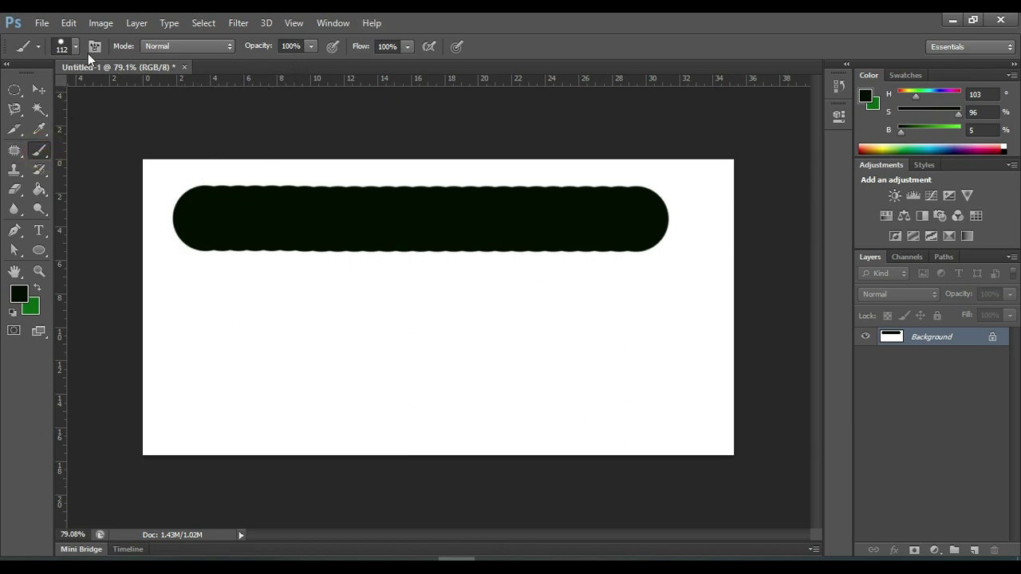
# Paint a horizontal stroke across the canvas below the first at 100% opacity, and another along the canvas's bottom edge at 27% opacity.
pyautogui.click(385, 45)
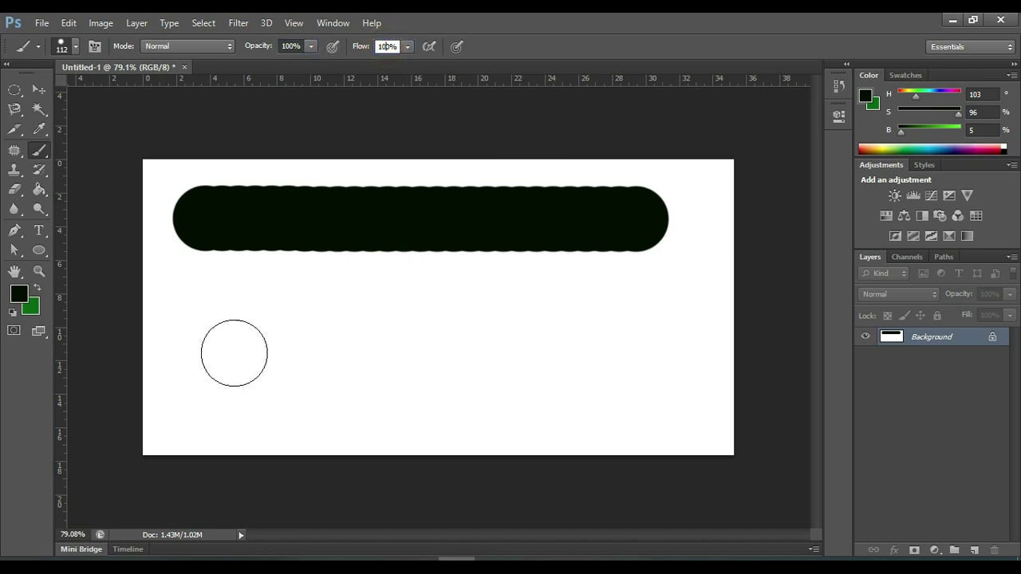
pyautogui.moveTo(205, 346); pyautogui.dragTo(635, 347)
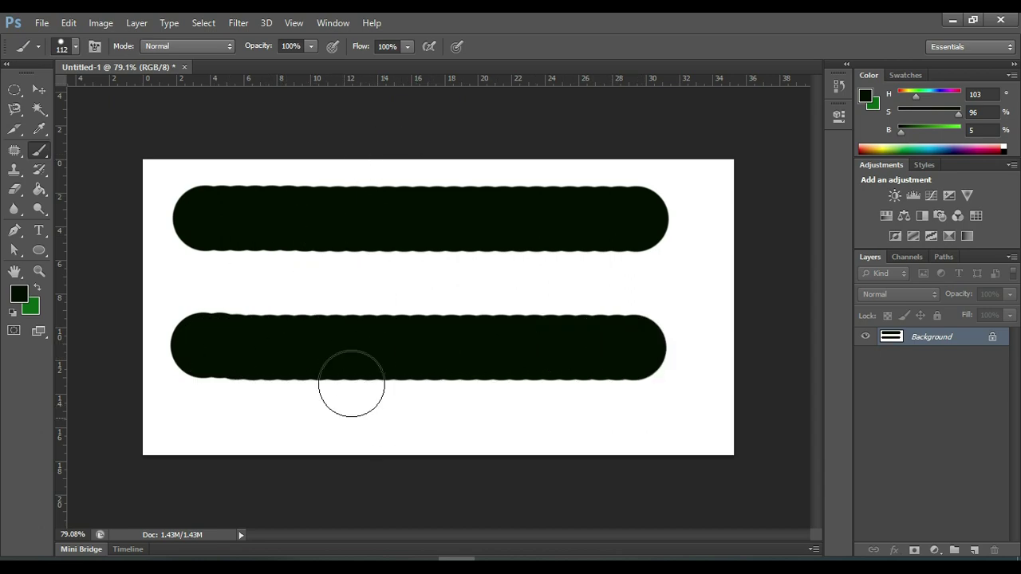
pyautogui.click(309, 48)
pyautogui.moveTo(310, 61); pyautogui.dragTo(292, 64)
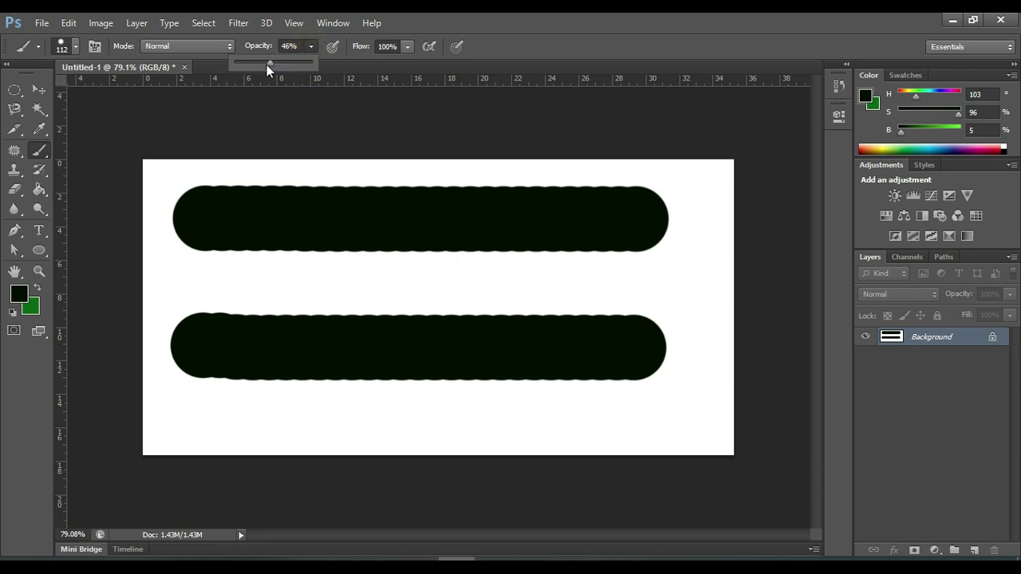
pyautogui.moveTo(200, 420)
pyautogui.mouseDown()
pyautogui.moveTo(272, 430)
pyautogui.moveTo(630, 430)
pyautogui.mouseUp()
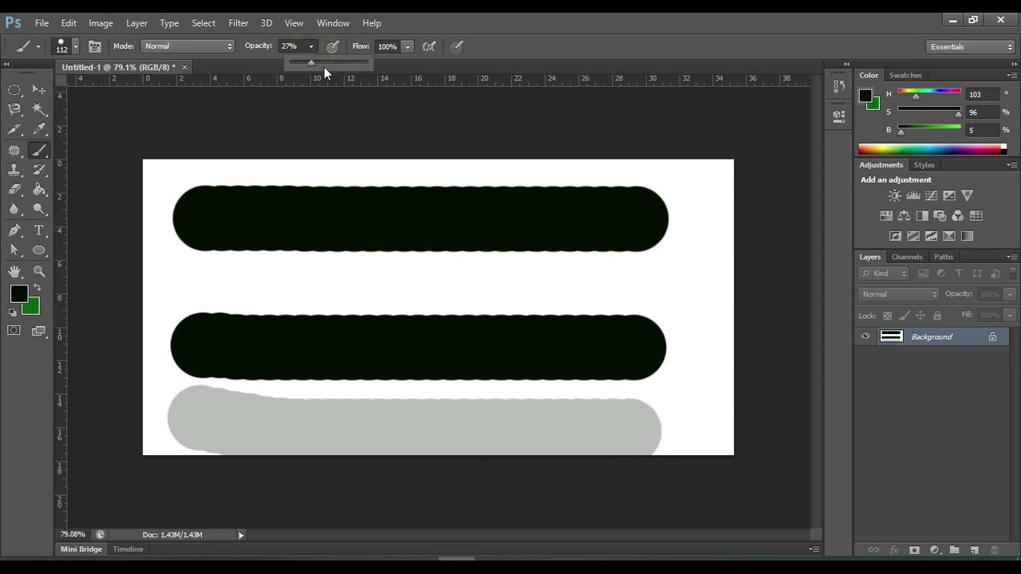
# Paint a stroke between the two dark bars at 94% opacity, and a curved one down the left side and along the bottom at 35% flow.
pyautogui.moveTo(356, 63); pyautogui.dragTo(364, 63)
pyautogui.moveTo(225, 279)
pyautogui.mouseDown()
pyautogui.moveTo(373, 294)
pyautogui.moveTo(553, 278)
pyautogui.mouseUp()
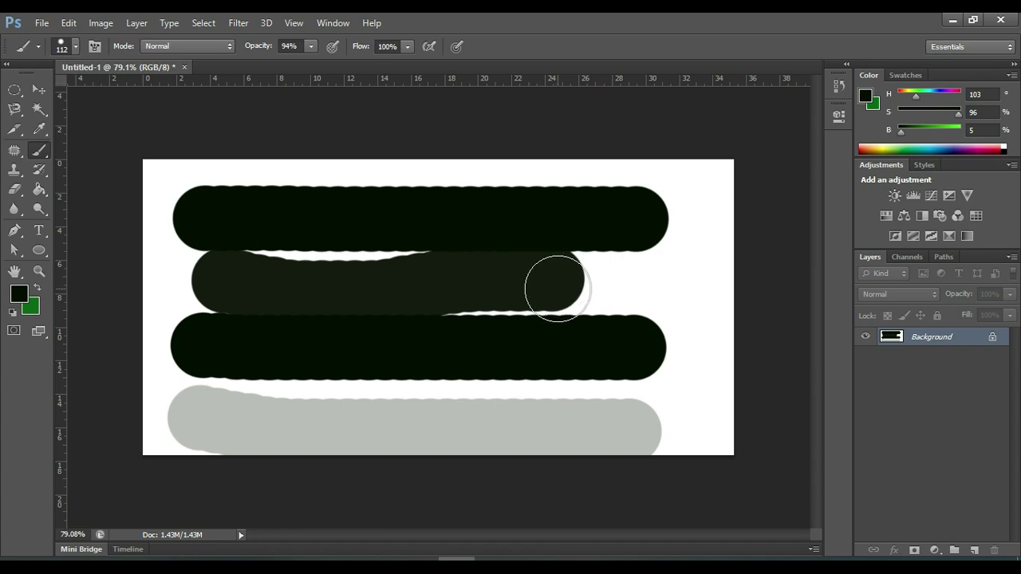
pyautogui.click(406, 47)
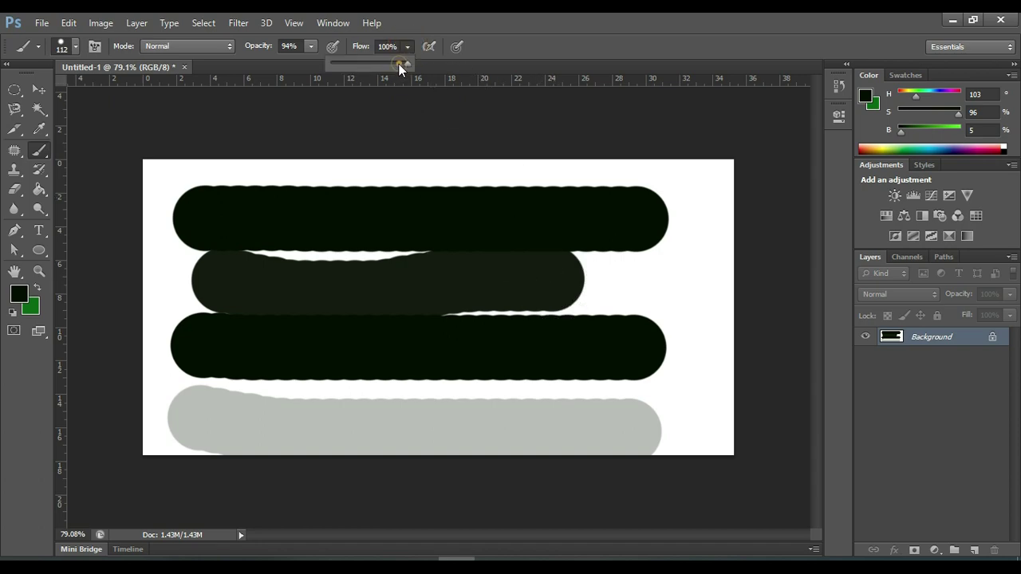
pyautogui.moveTo(398, 64); pyautogui.dragTo(358, 65)
pyautogui.moveTo(170, 267)
pyautogui.mouseDown()
pyautogui.moveTo(179, 365)
pyautogui.moveTo(209, 398)
pyautogui.moveTo(275, 423)
pyautogui.moveTo(399, 415)
pyautogui.mouseUp()
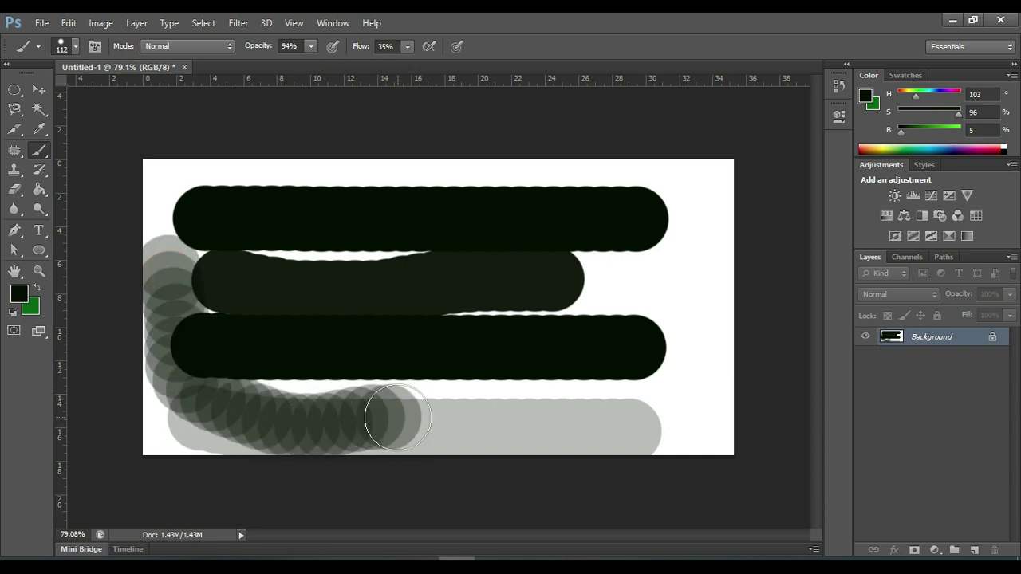
# Set the brush flow to 100%, paint a curved stroke around the canvas's lower-right area, and raise the brush opacity to 100%.
pyautogui.moveTo(406, 63); pyautogui.dragTo(474, 69)
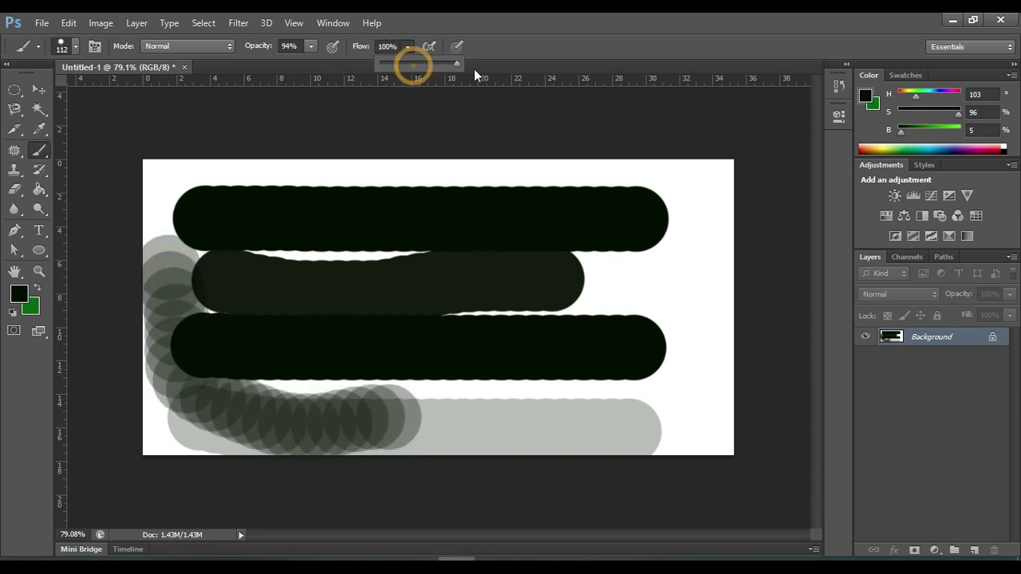
pyautogui.moveTo(482, 422)
pyautogui.mouseDown()
pyautogui.moveTo(623, 433)
pyautogui.moveTo(653, 398)
pyautogui.moveTo(648, 303)
pyautogui.mouseUp()
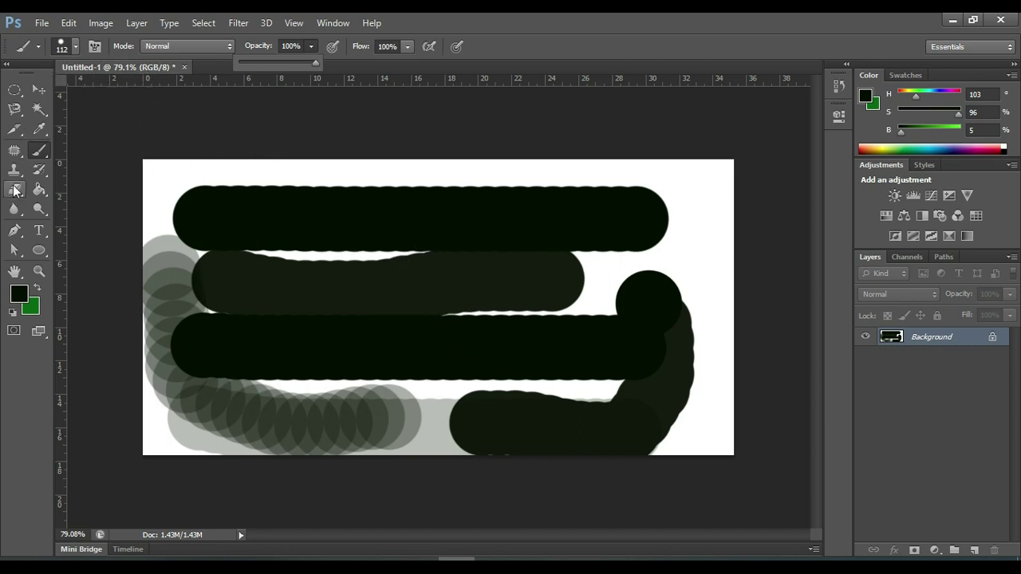
pyautogui.click(39, 154)
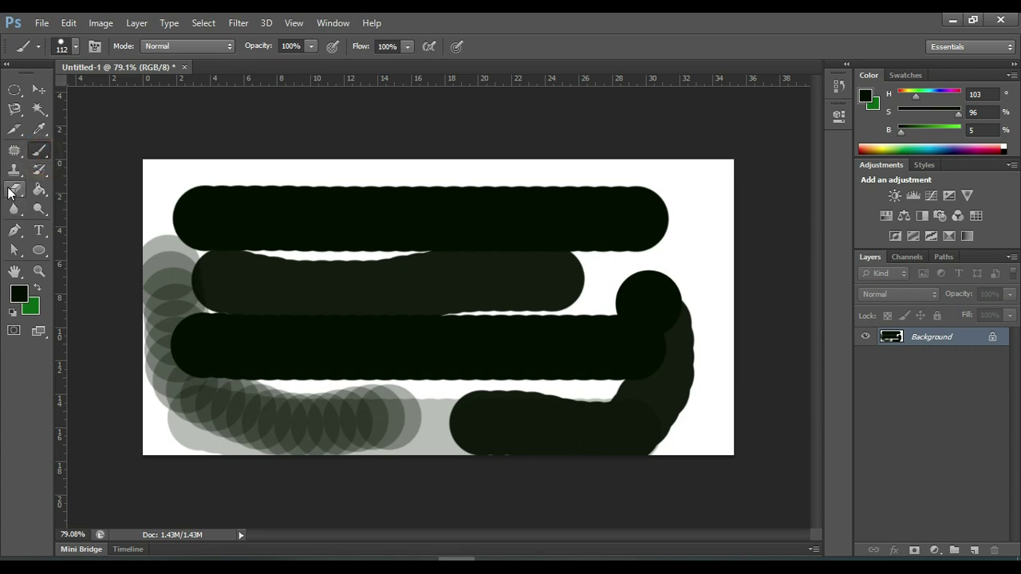
# Activate the Eraser tool and set its size to 300 px.
pyautogui.click(14, 193)
pyautogui.click(14, 193)
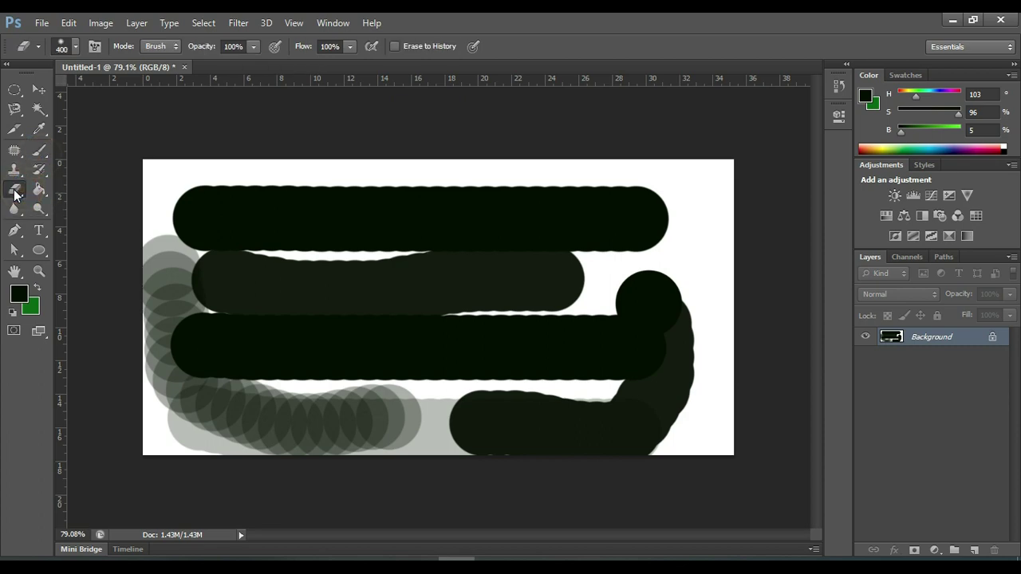
pyautogui.click(15, 193)
pyautogui.click(83, 189)
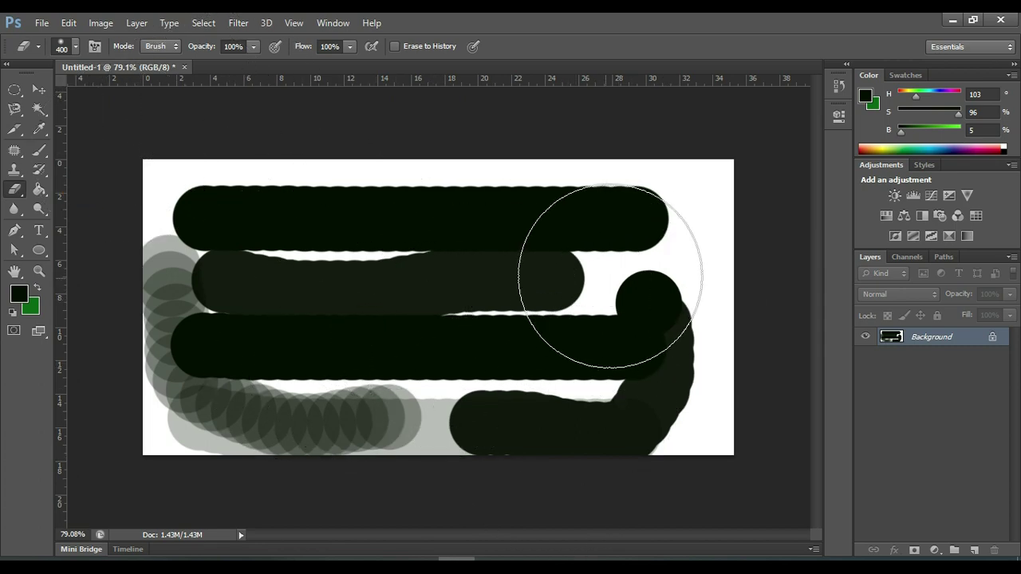
pyautogui.press('[')
pyautogui.press('[')
pyautogui.press('[')
pyautogui.press('[')
pyautogui.press('[')
pyautogui.press('[')
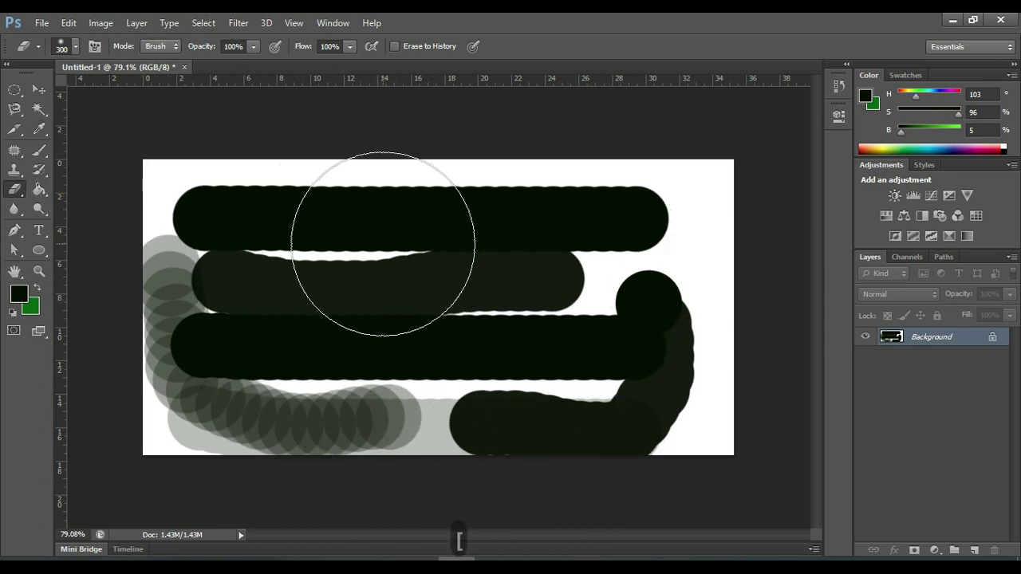
pyautogui.press(']')
pyautogui.press(']')
pyautogui.press(']')
pyautogui.press(']')
pyautogui.press('[')
pyautogui.press('[')
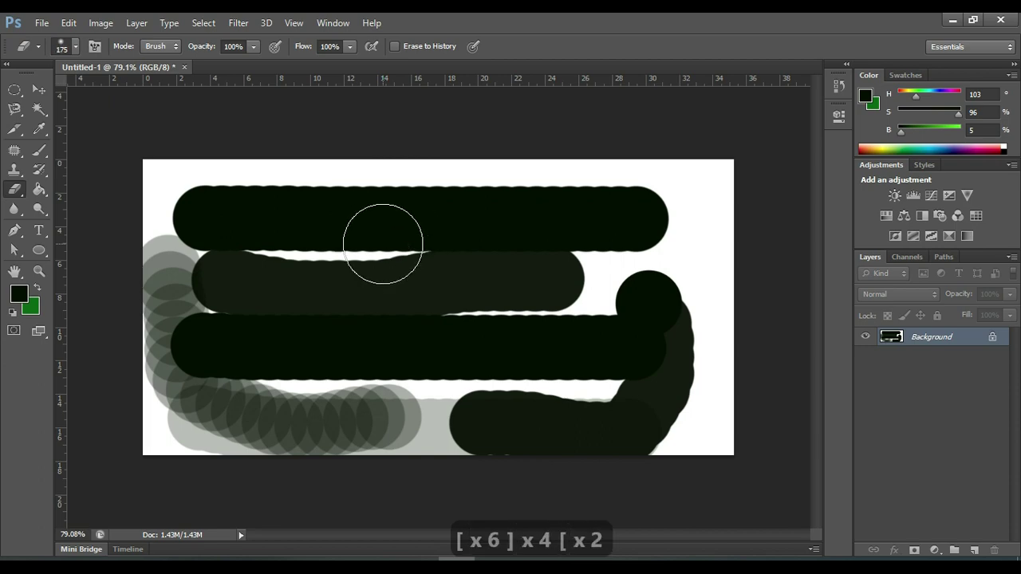
pyautogui.press(']')
pyautogui.press(']')
pyautogui.press(']')
pyautogui.press(']')
pyautogui.press(']')
pyautogui.press(']')
pyautogui.press('[')
pyautogui.press('[')
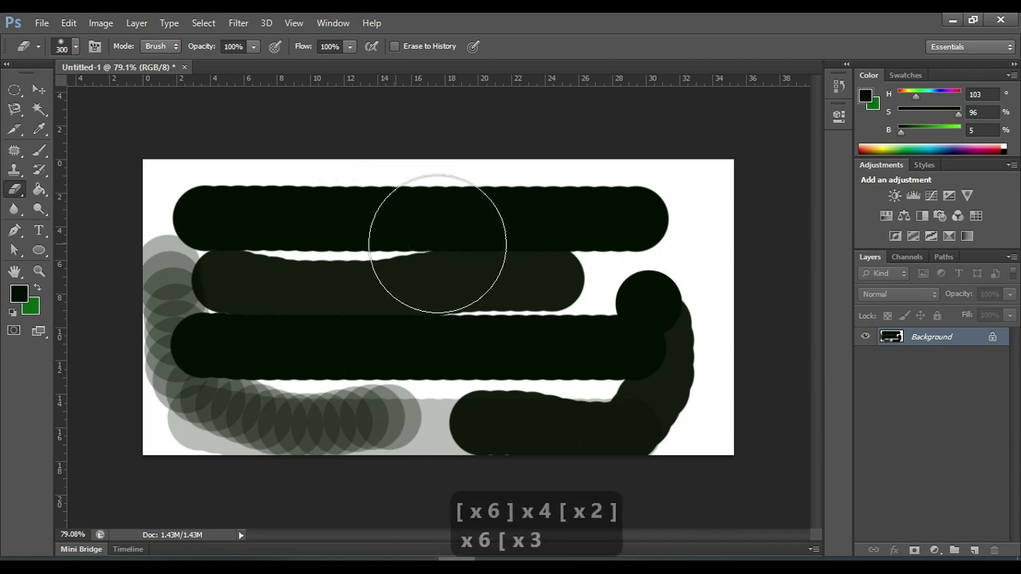
# Erase all the dark brush strokes on the Background layer, covering the whole canvas with the green background color.
pyautogui.moveTo(654, 221); pyautogui.dragTo(324, 235)
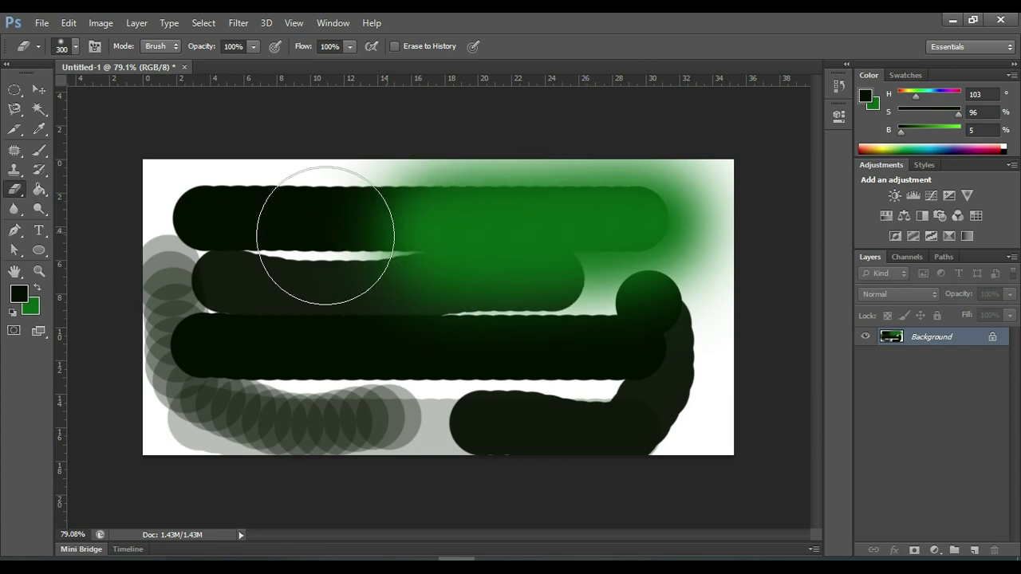
pyautogui.rightClick(15, 189)
pyautogui.click(64, 189)
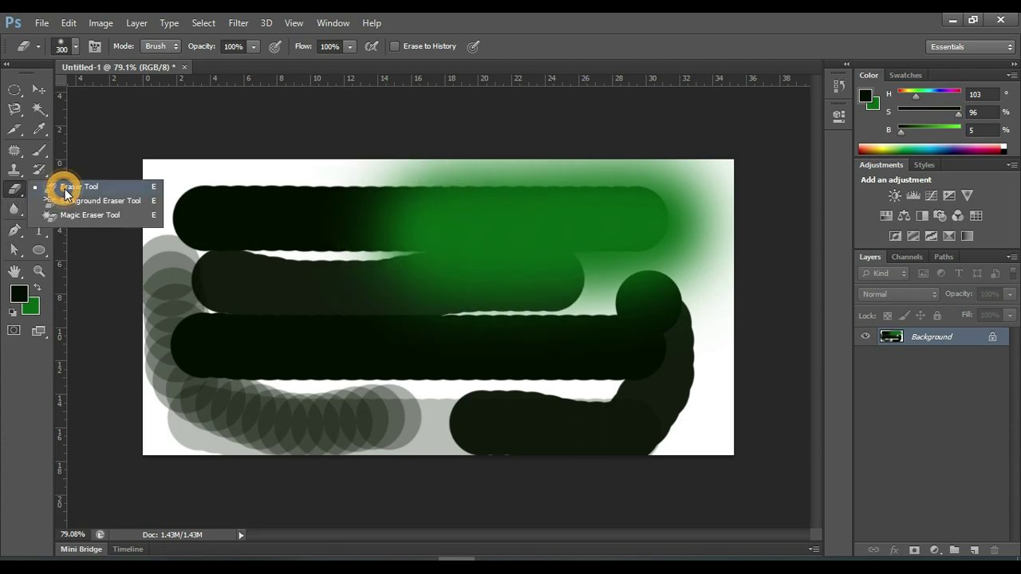
pyautogui.click(900, 339)
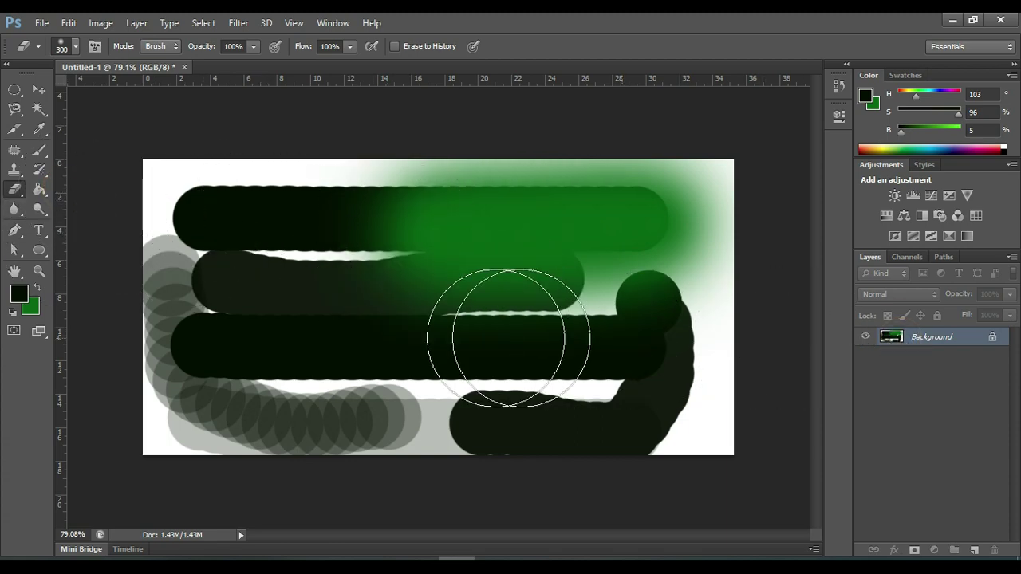
pyautogui.moveTo(326, 204)
pyautogui.mouseDown()
pyautogui.moveTo(330, 250)
pyautogui.moveTo(193, 296)
pyautogui.moveTo(263, 490)
pyautogui.moveTo(430, 366)
pyautogui.moveTo(654, 360)
pyautogui.moveTo(675, 295)
pyautogui.moveTo(296, 264)
pyautogui.moveTo(121, 197)
pyautogui.moveTo(723, 232)
pyautogui.moveTo(715, 191)
pyautogui.mouseUp()
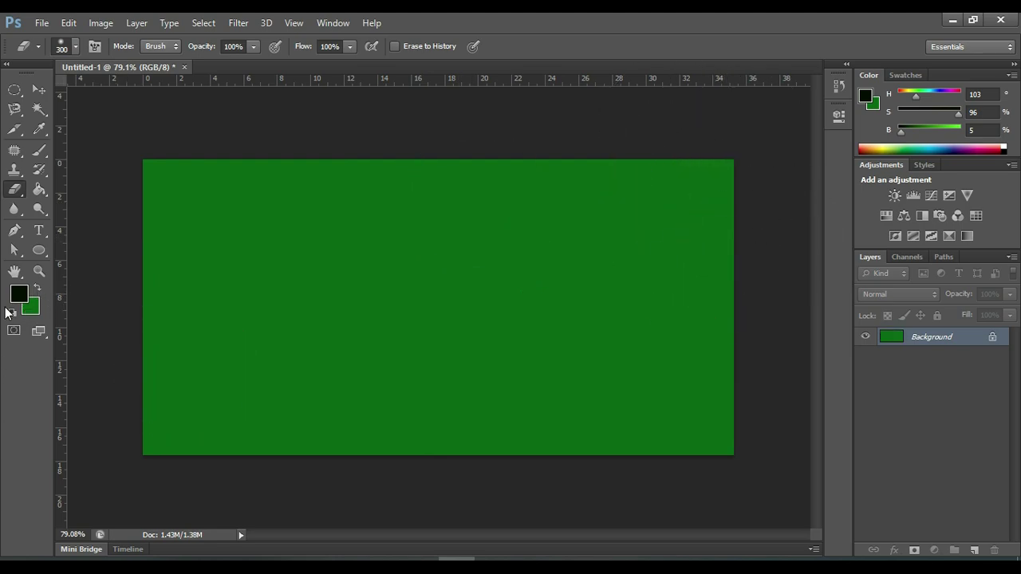
# Set the background color to near-white #fefffe and erase the entire green canvas with the Eraser tool.
pyautogui.click(40, 311)
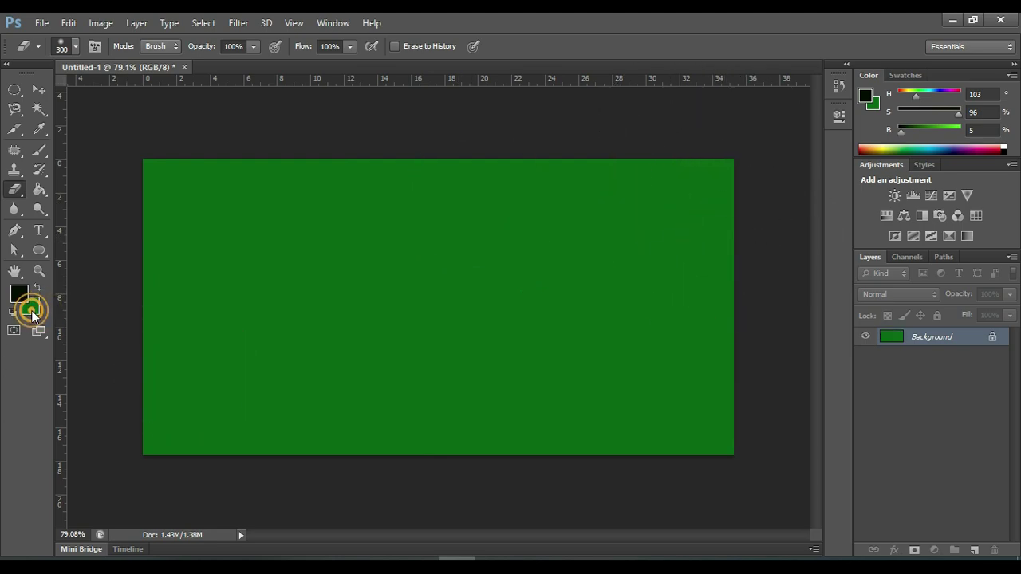
pyautogui.click(638, 255)
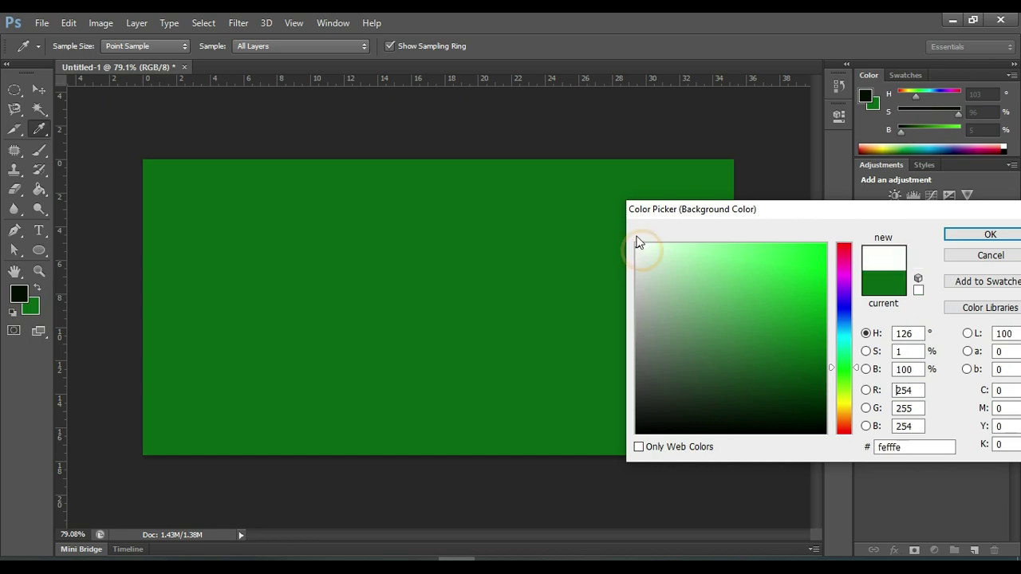
pyautogui.click(985, 234)
pyautogui.click(556, 279)
pyautogui.moveTo(431, 257)
pyautogui.mouseDown()
pyautogui.moveTo(369, 314)
pyautogui.moveTo(561, 255)
pyautogui.moveTo(399, 146)
pyautogui.moveTo(677, 226)
pyautogui.mouseUp()
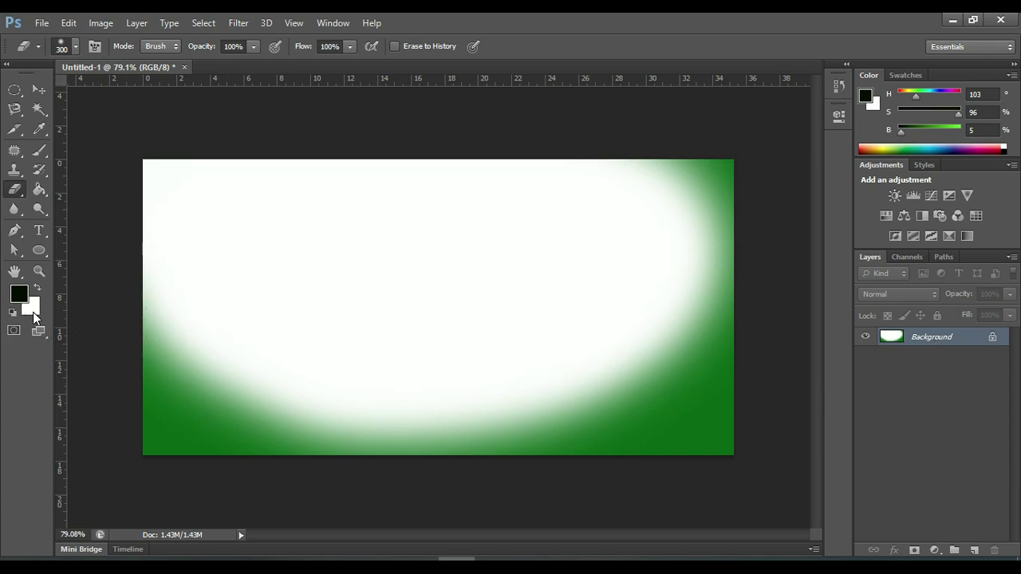
pyautogui.moveTo(729, 251)
pyautogui.mouseDown()
pyautogui.moveTo(656, 158)
pyautogui.moveTo(614, 273)
pyautogui.moveTo(622, 475)
pyautogui.moveTo(588, 528)
pyautogui.moveTo(622, 457)
pyautogui.moveTo(580, 428)
pyautogui.moveTo(345, 404)
pyautogui.moveTo(238, 340)
pyautogui.moveTo(178, 259)
pyautogui.moveTo(125, 295)
pyautogui.mouseUp()
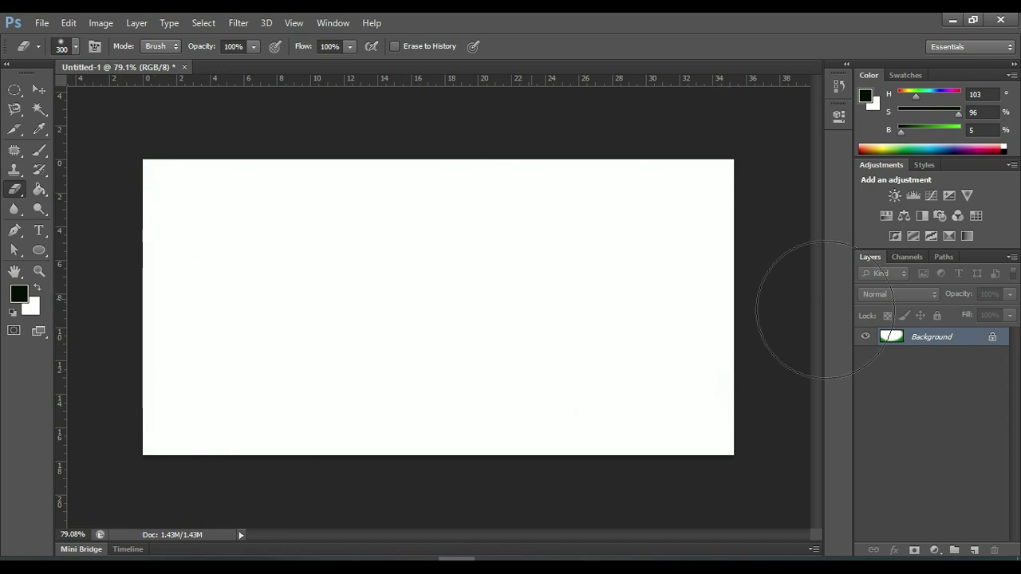
# Set the background color to muted green #506c53 and erase across nearly the whole canvas.
pyautogui.click(16, 193)
pyautogui.click(16, 198)
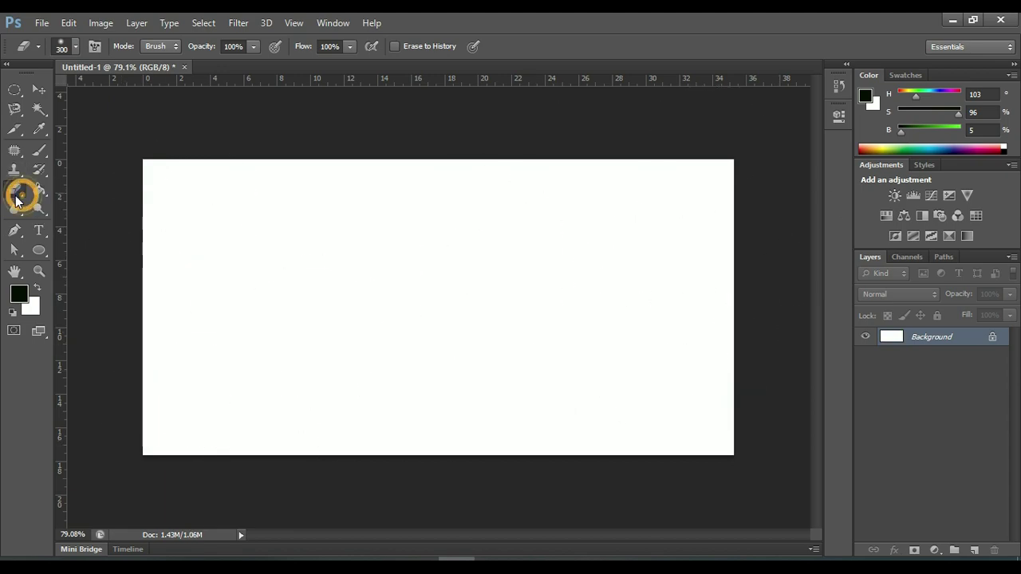
pyautogui.click(50, 188)
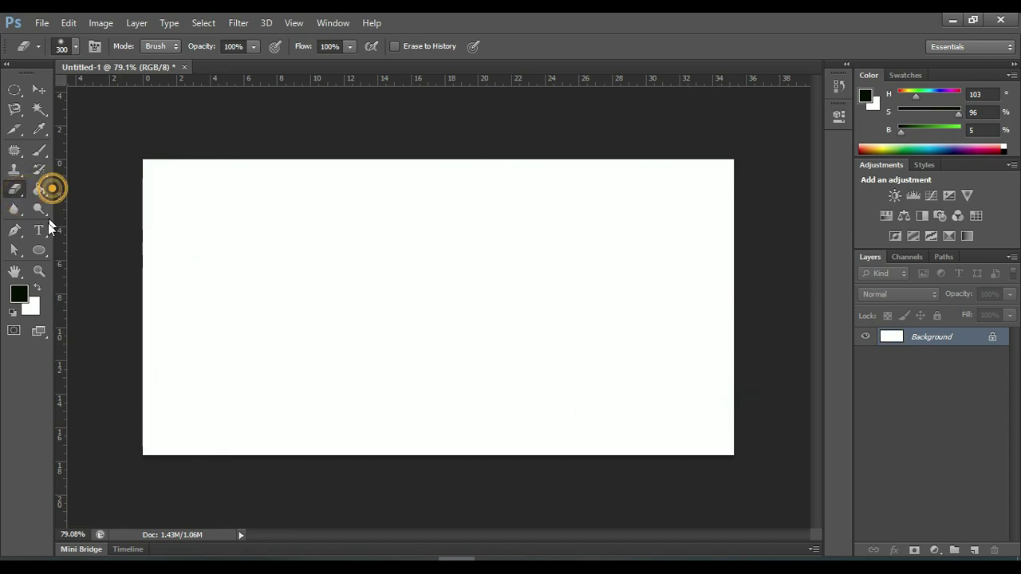
pyautogui.click(32, 313)
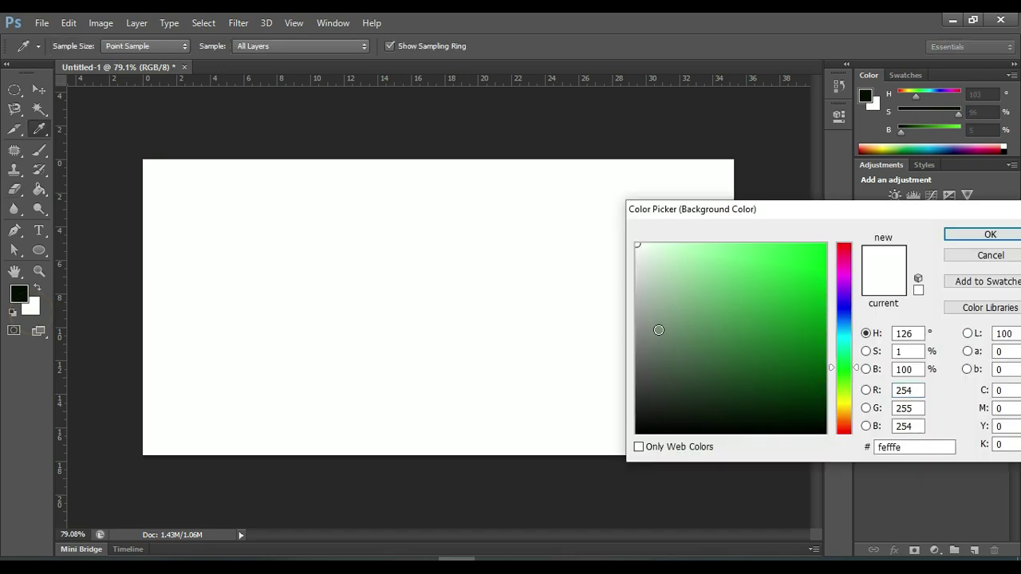
pyautogui.click(682, 353)
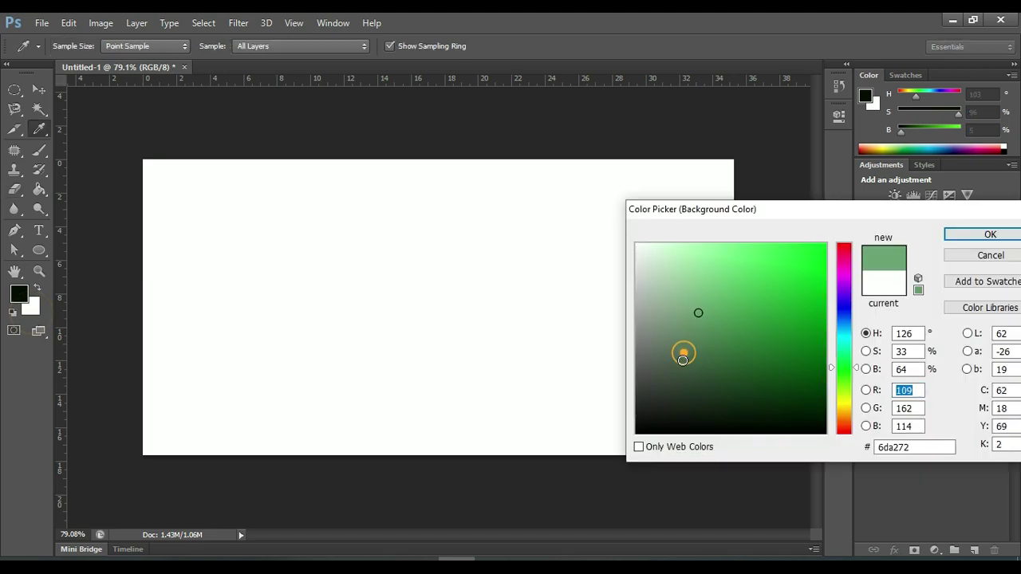
pyautogui.click(949, 234)
pyautogui.moveTo(614, 272)
pyautogui.mouseDown()
pyautogui.moveTo(670, 188)
pyautogui.moveTo(347, 303)
pyautogui.moveTo(537, 390)
pyautogui.moveTo(770, 248)
pyautogui.moveTo(527, 262)
pyautogui.mouseUp()
pyautogui.moveTo(687, 319)
pyautogui.mouseDown()
pyautogui.moveTo(611, 353)
pyautogui.moveTo(775, 372)
pyautogui.moveTo(593, 399)
pyautogui.moveTo(195, 346)
pyautogui.moveTo(216, 380)
pyautogui.moveTo(91, 330)
pyautogui.mouseUp()
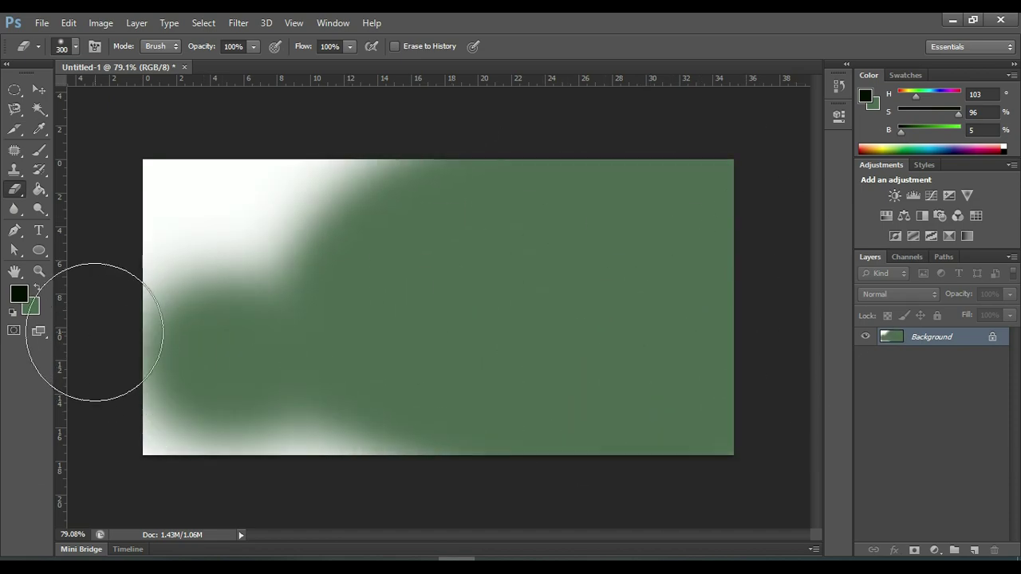
pyautogui.moveTo(149, 311)
pyautogui.mouseDown()
pyautogui.moveTo(340, 321)
pyautogui.moveTo(238, 267)
pyautogui.moveTo(255, 200)
pyautogui.moveTo(250, 415)
pyautogui.moveTo(165, 419)
pyautogui.moveTo(62, 318)
pyautogui.mouseUp()
# Set the background color to white #ffffff and erase the whole muted green canvas.
pyautogui.click(30, 309)
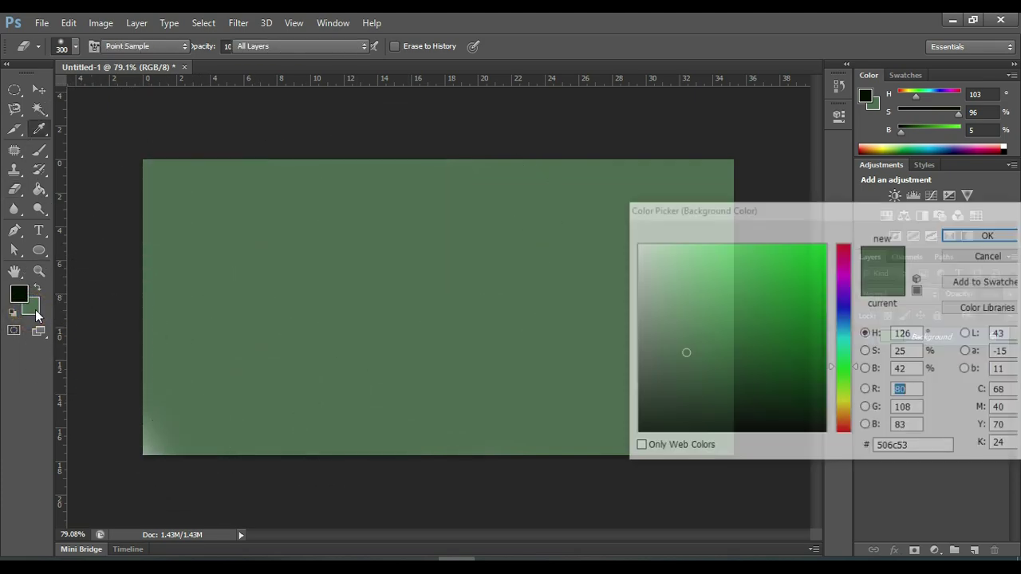
pyautogui.moveTo(666, 260); pyautogui.dragTo(631, 235)
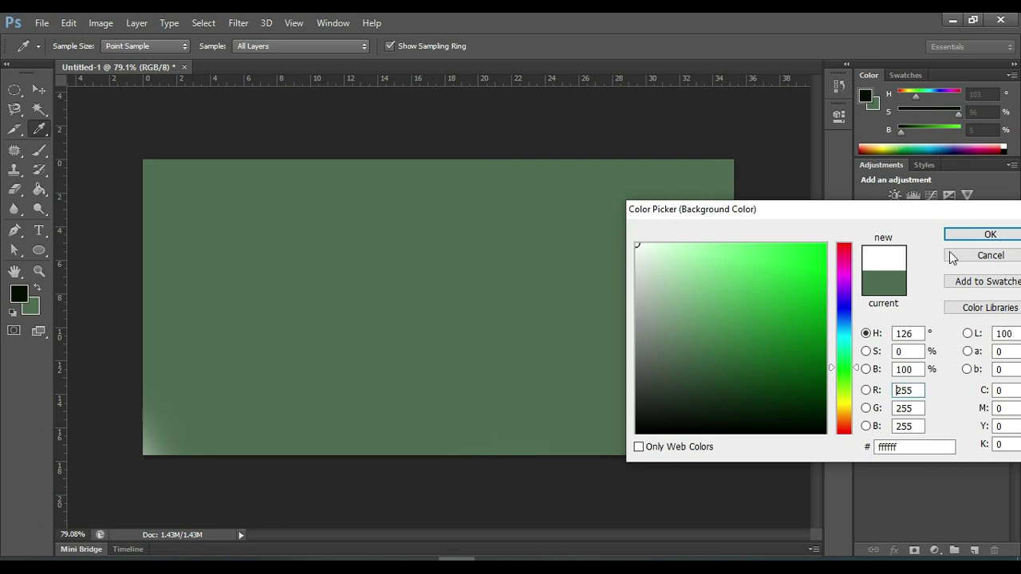
pyautogui.click(987, 233)
pyautogui.moveTo(548, 264)
pyautogui.mouseDown()
pyautogui.moveTo(406, 271)
pyautogui.moveTo(626, 147)
pyautogui.moveTo(533, 262)
pyautogui.moveTo(522, 299)
pyautogui.moveTo(447, 335)
pyautogui.moveTo(383, 425)
pyautogui.moveTo(145, 345)
pyautogui.moveTo(185, 286)
pyautogui.moveTo(113, 248)
pyautogui.moveTo(423, 129)
pyautogui.moveTo(341, 113)
pyautogui.moveTo(392, 191)
pyautogui.moveTo(91, 200)
pyautogui.mouseUp()
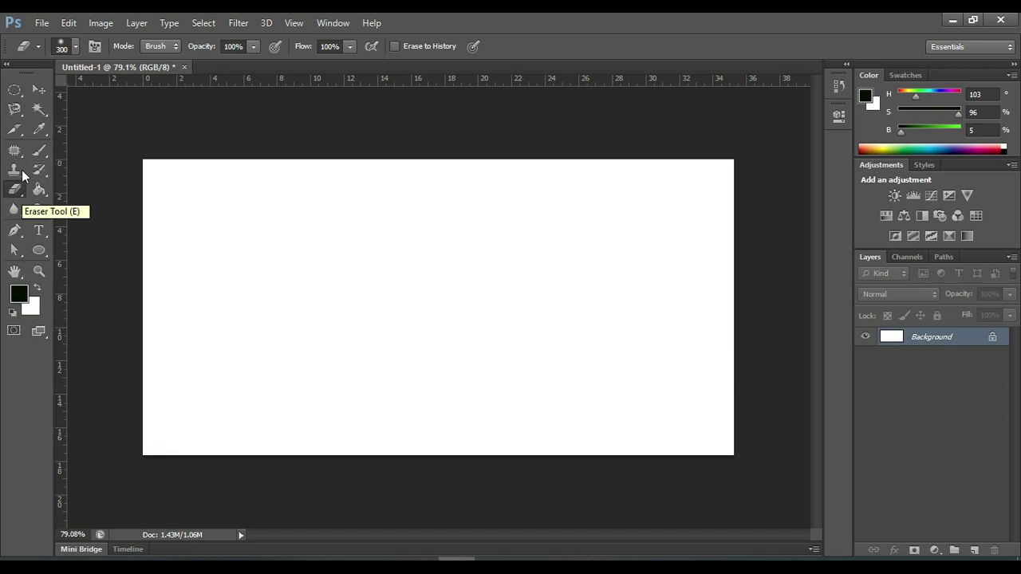
# Paint a slightly downward-sloping dark brush stroke across the middle of the canvas, and activate the Eyedropper tool.
pyautogui.click(38, 150)
pyautogui.moveTo(289, 285); pyautogui.dragTo(599, 331)
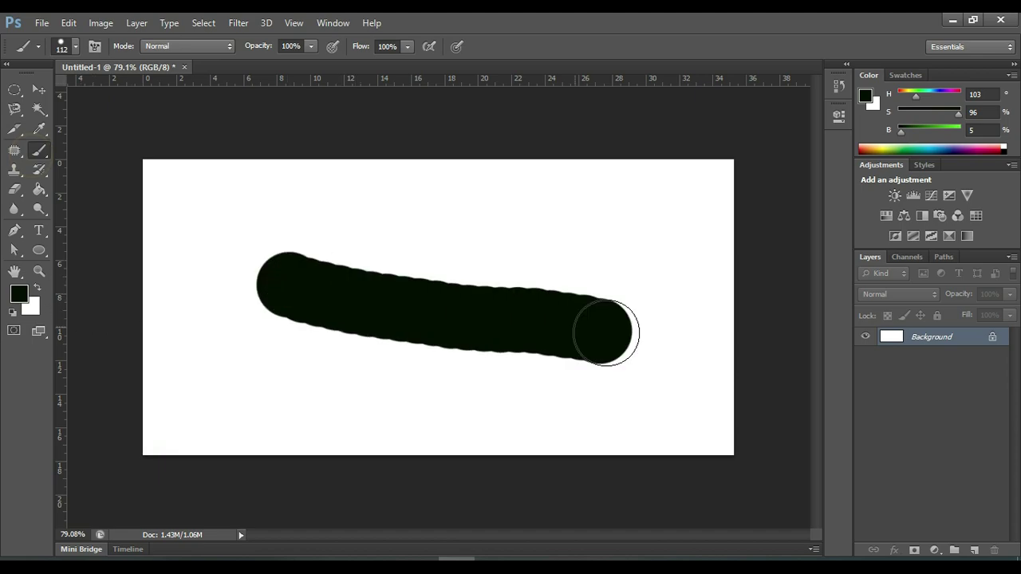
pyautogui.click(38, 131)
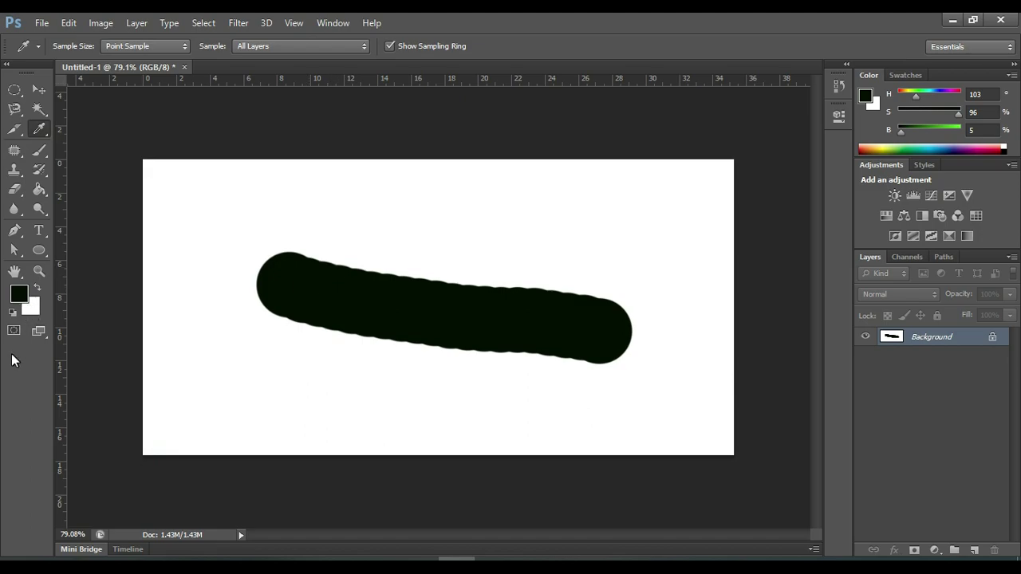
# Set the foreground color to light green #70bc52 and paint a horizontal brush stroke along the canvas's upper edge.
pyautogui.click(20, 296)
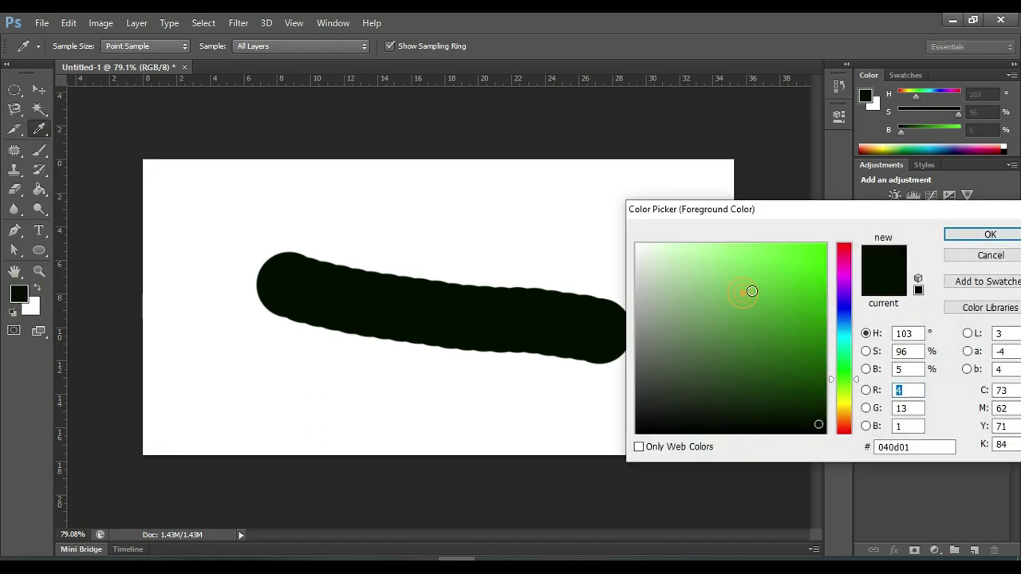
pyautogui.click(742, 293)
pyautogui.click(977, 235)
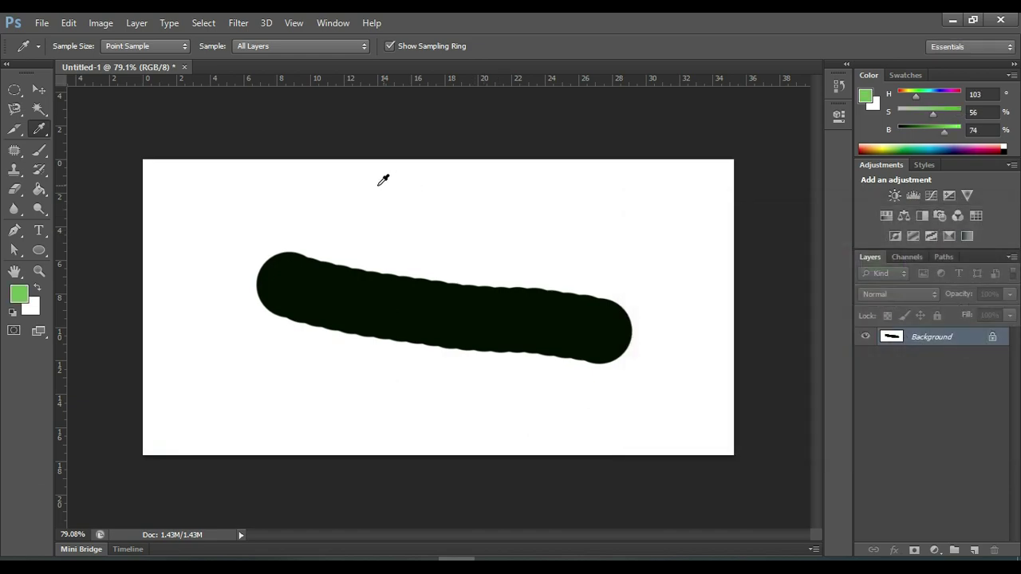
pyautogui.click(36, 152)
pyautogui.moveTo(339, 192); pyautogui.dragTo(616, 195)
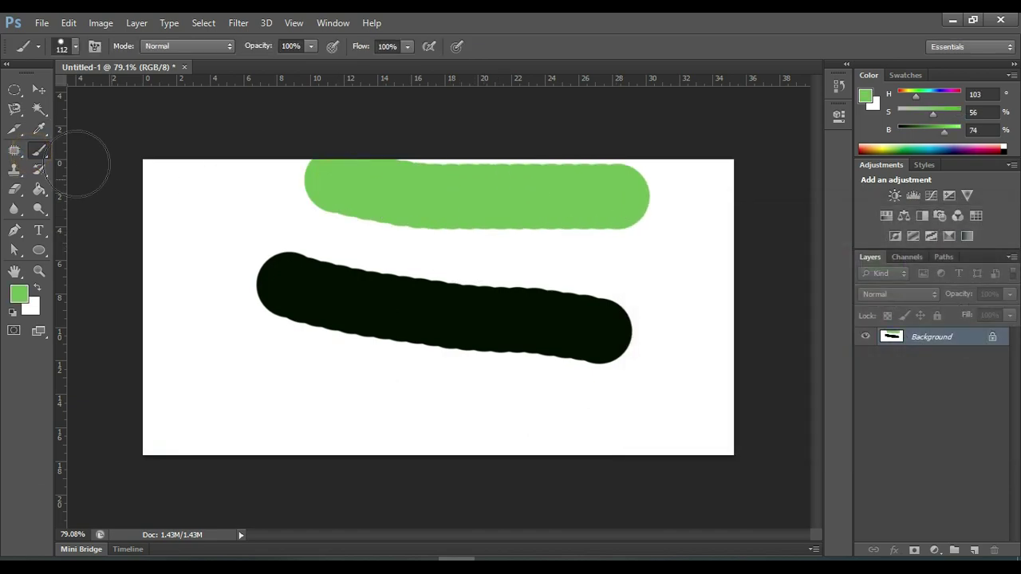
# Set the foreground color to a dark green with hue 103°, saturation 71% and brightness 26%.
pyautogui.click(20, 296)
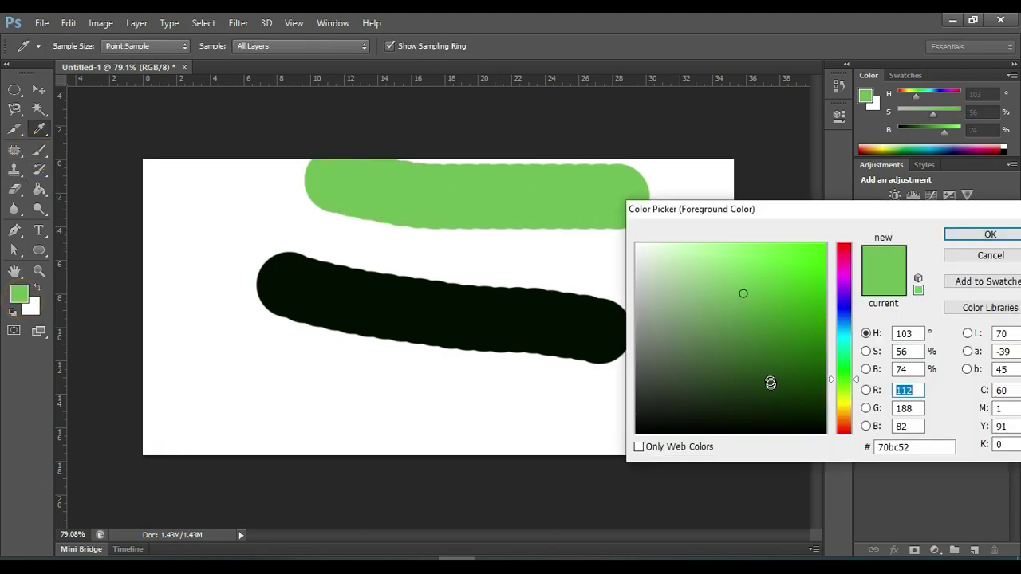
pyautogui.click(770, 385)
pyautogui.click(980, 235)
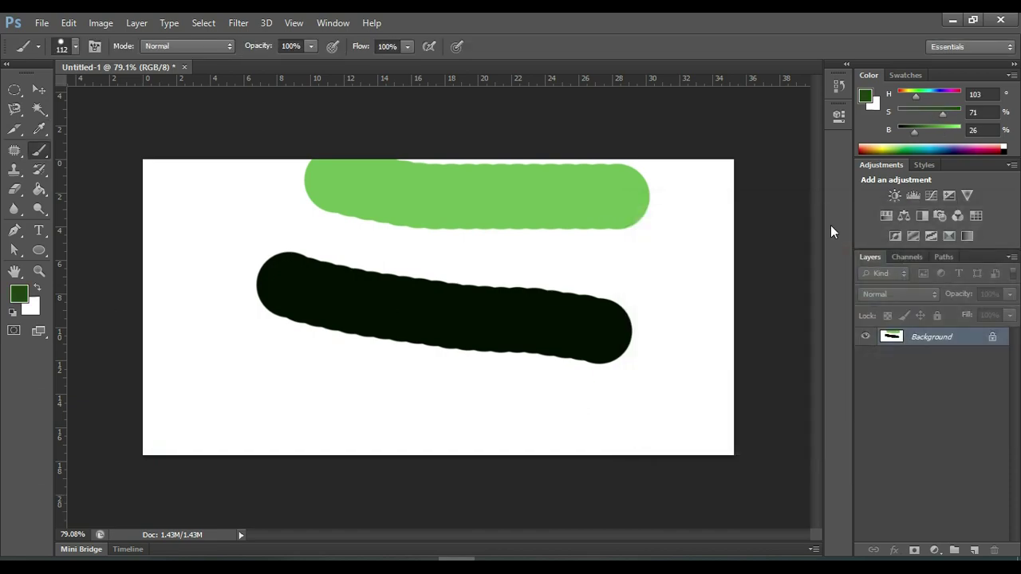
# Sample the foreground color with the Eyedropper from the light green stroke, and from the dark stroke below it.
pyautogui.click(39, 129)
pyautogui.click(519, 206)
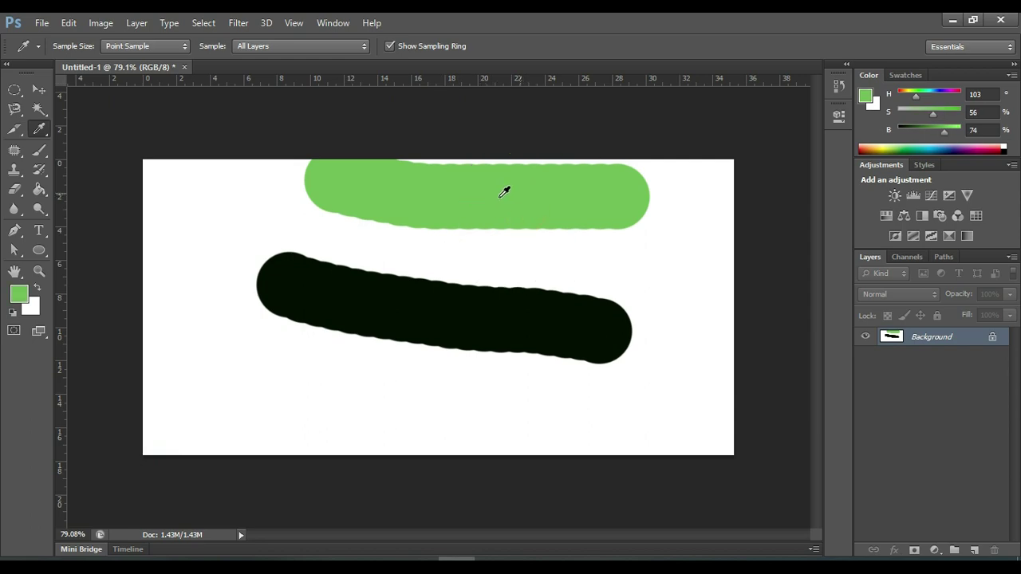
pyautogui.click(496, 199)
pyautogui.click(471, 309)
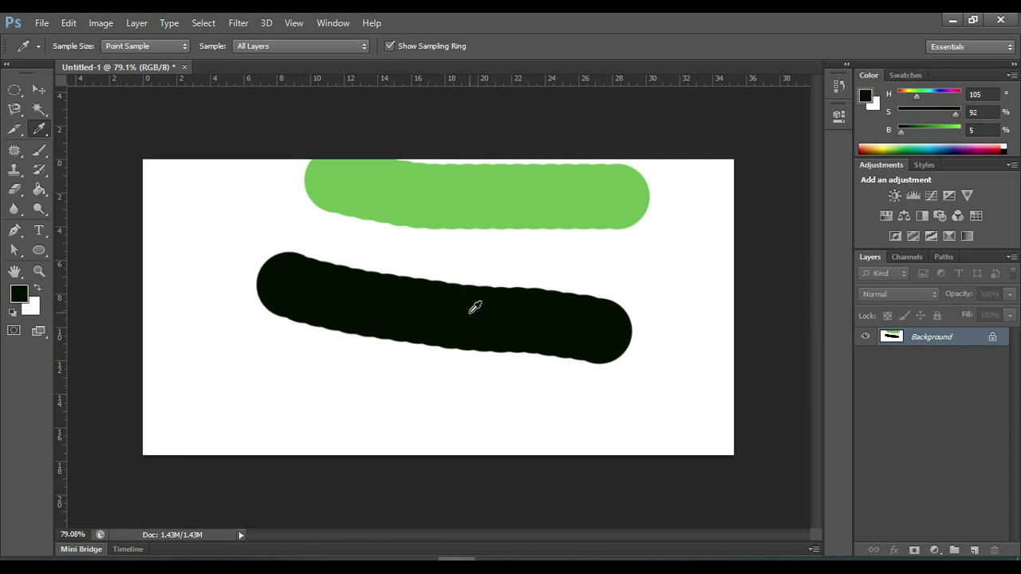
pyautogui.press('alt')
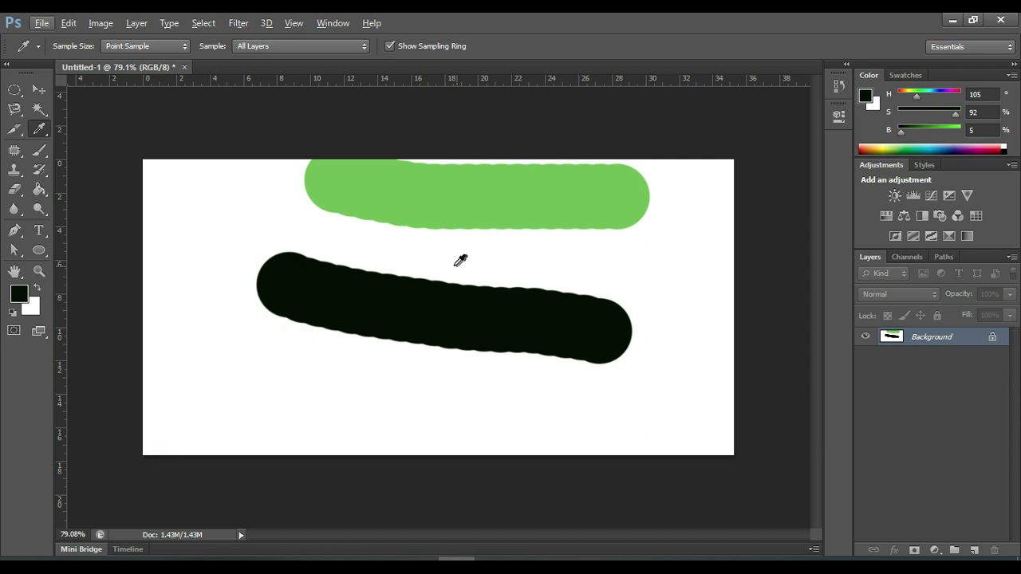